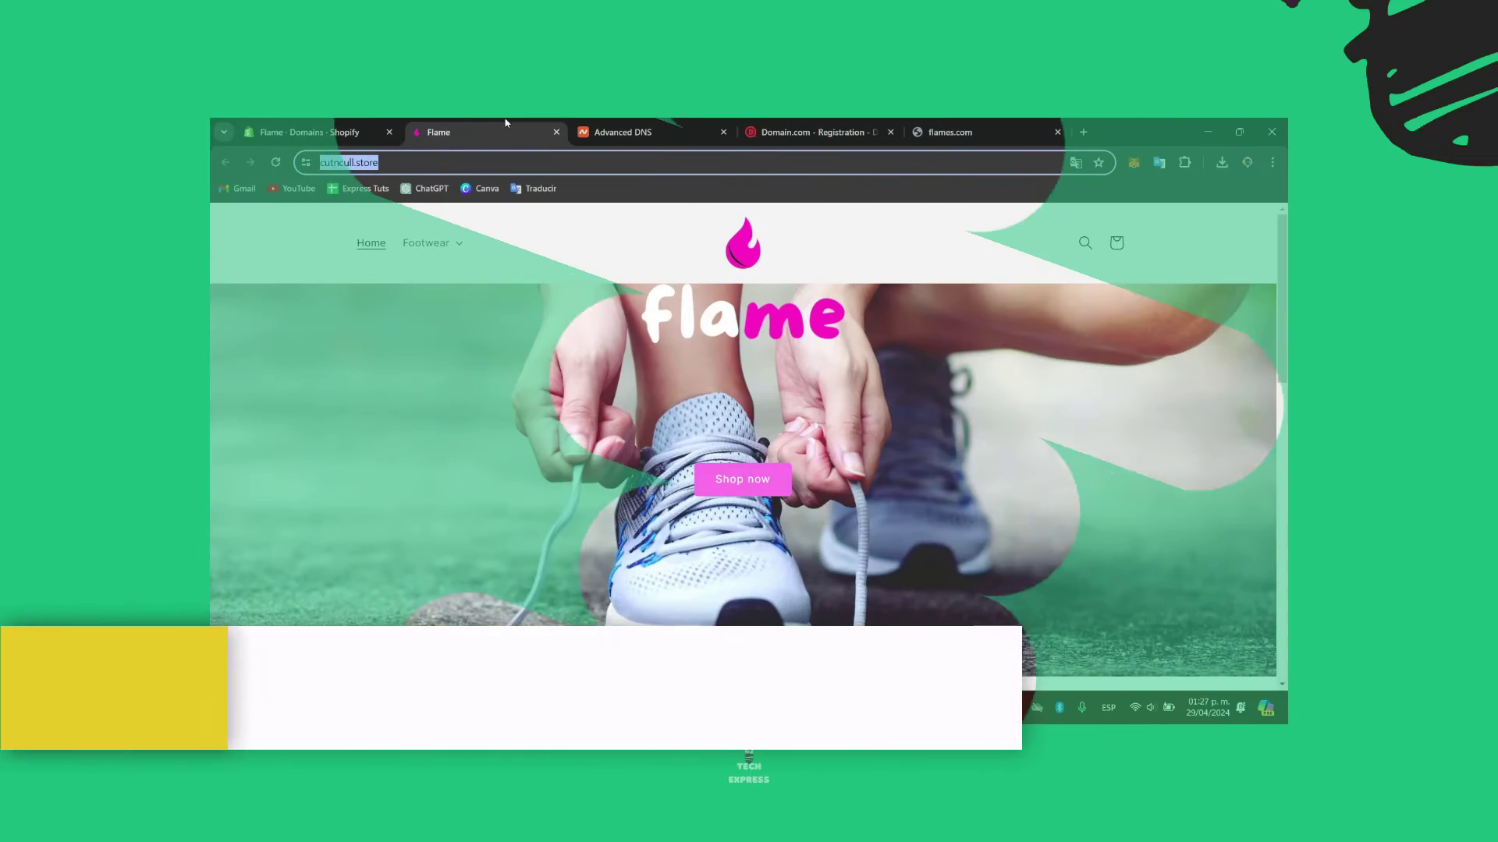
Back in the Shopify admin, close the store settings
scroll(967, 374, "down", 1)
scroll(968, 375, "down", 8)
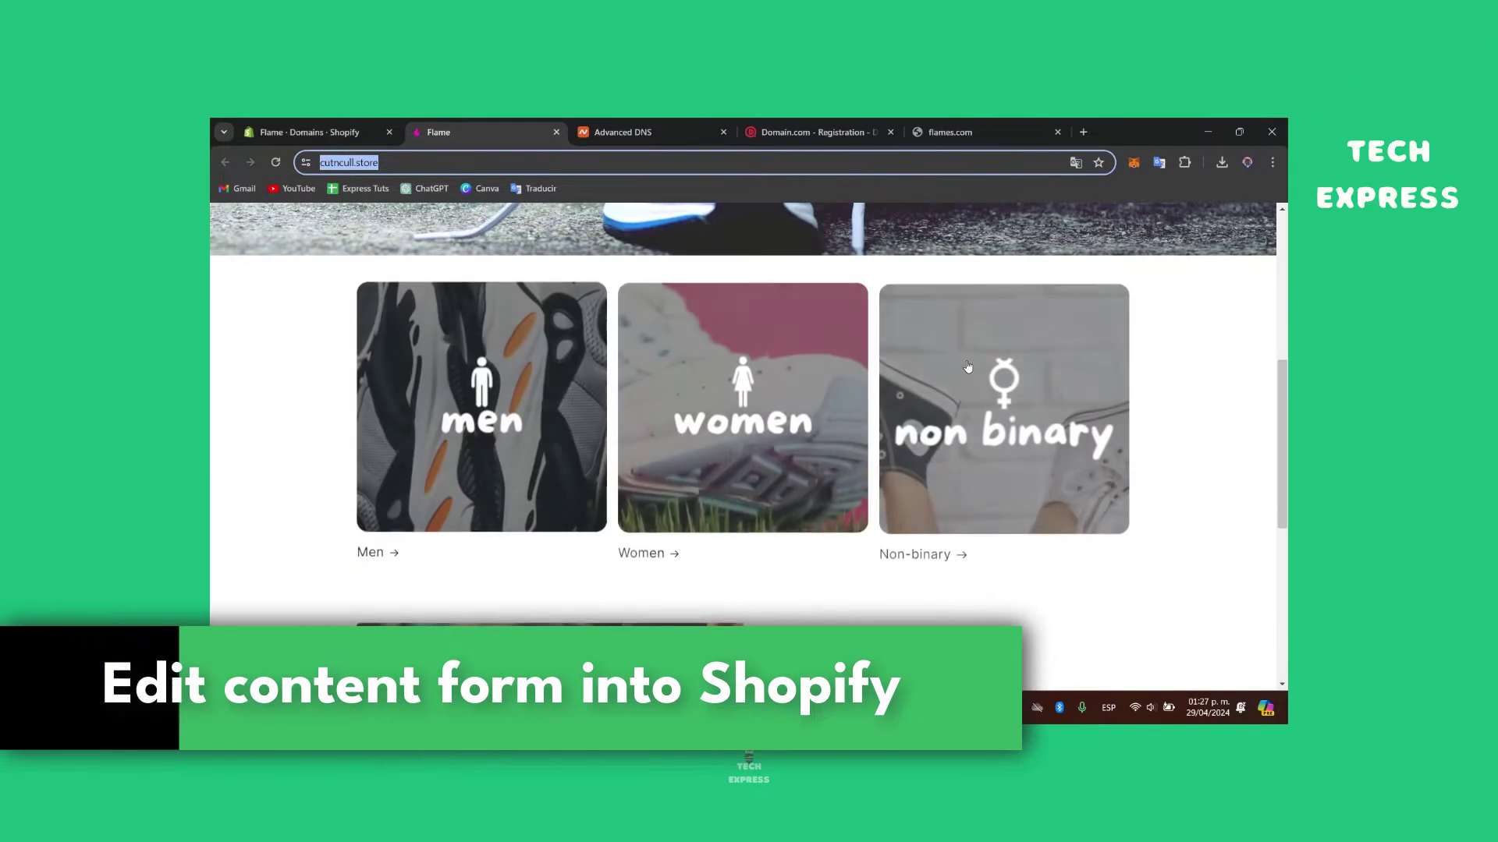
scroll(967, 367, "down", 5)
scroll(967, 367, "down", 3)
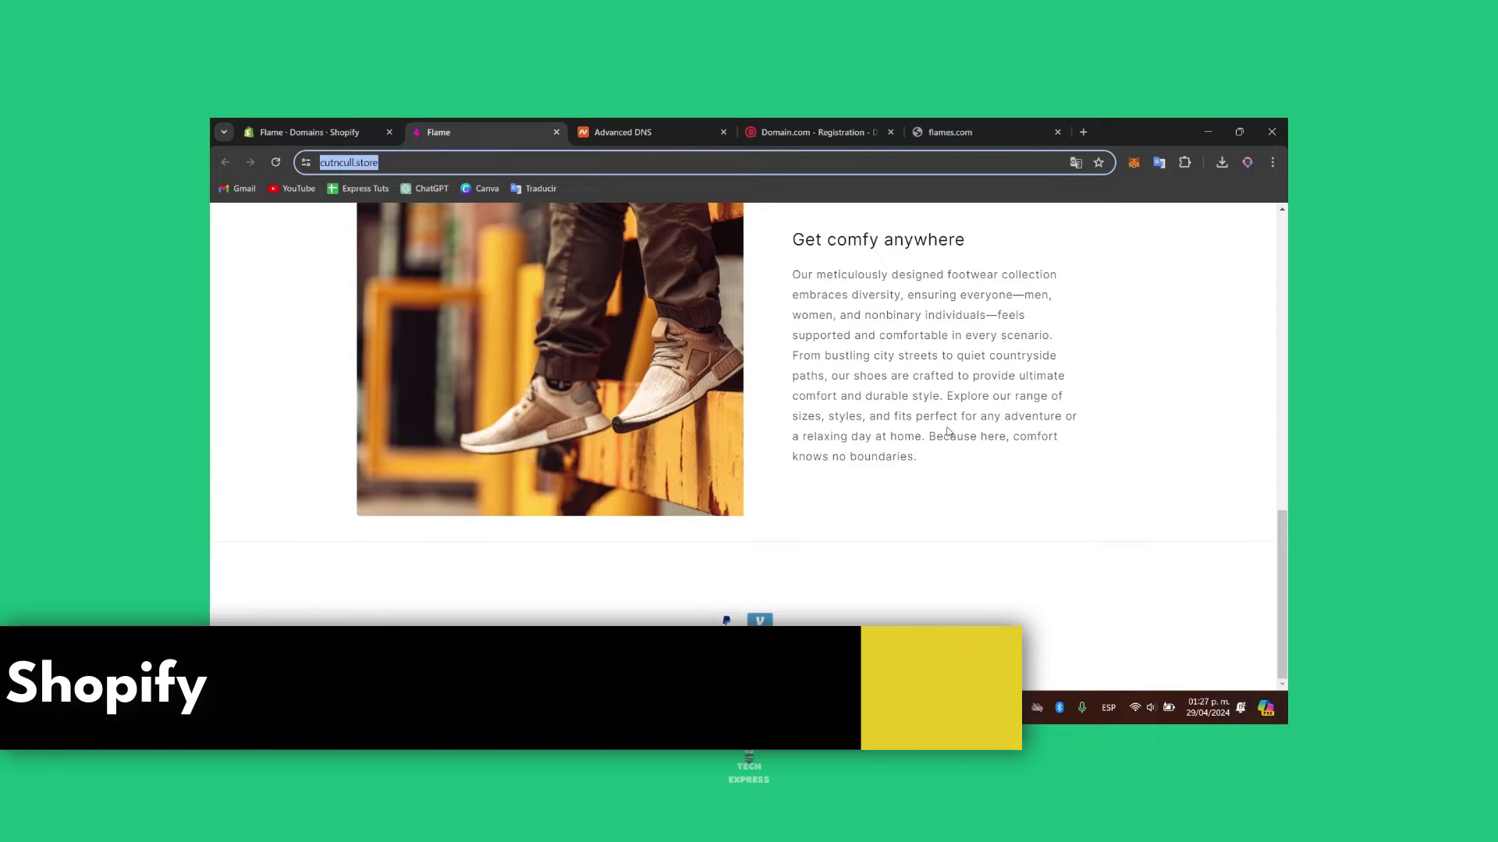
scroll(936, 431, "up", 1)
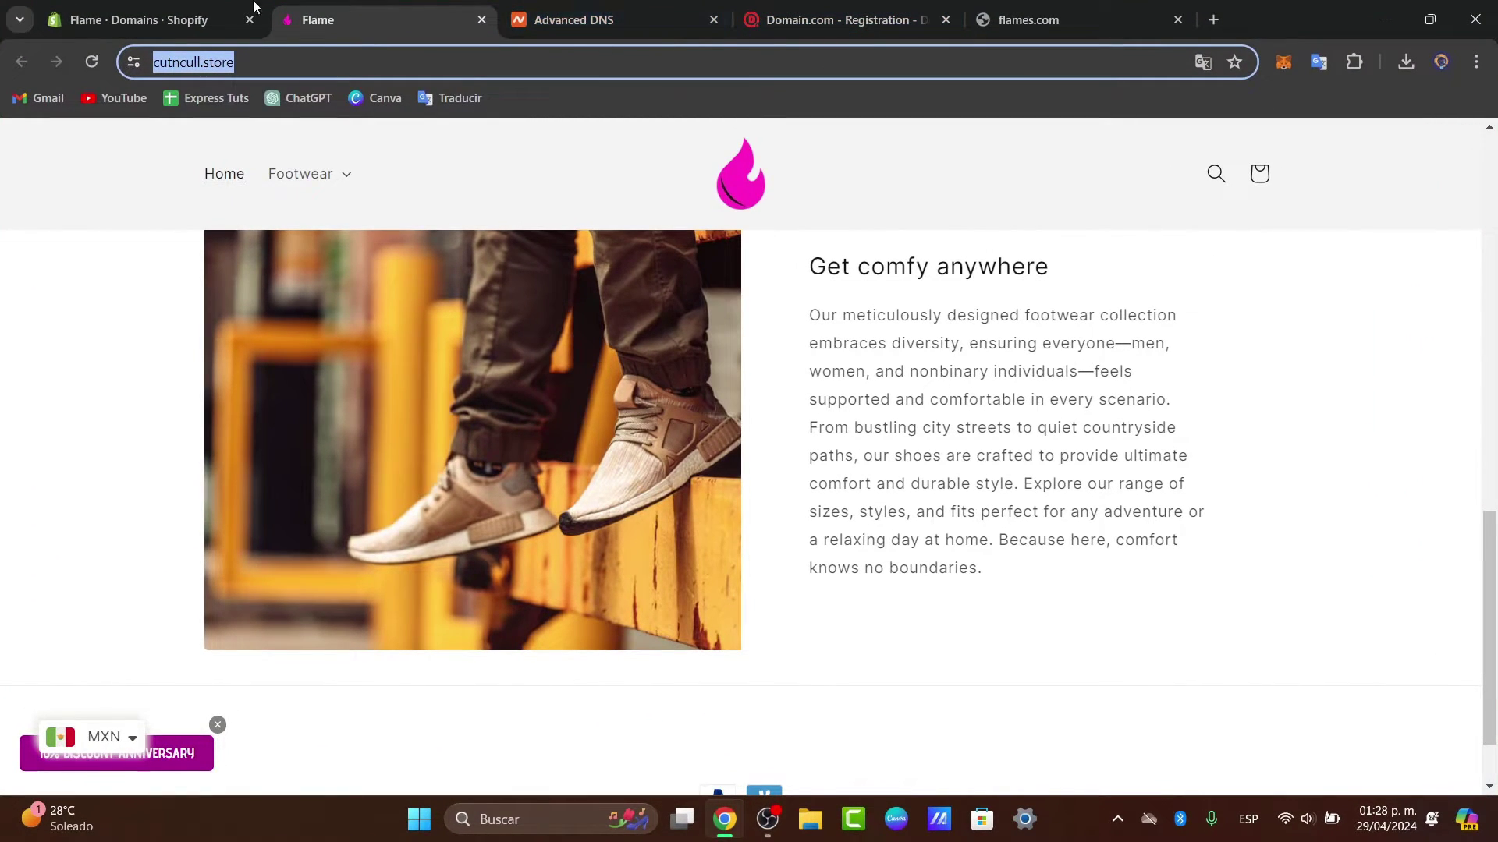
left_click(234, 17)
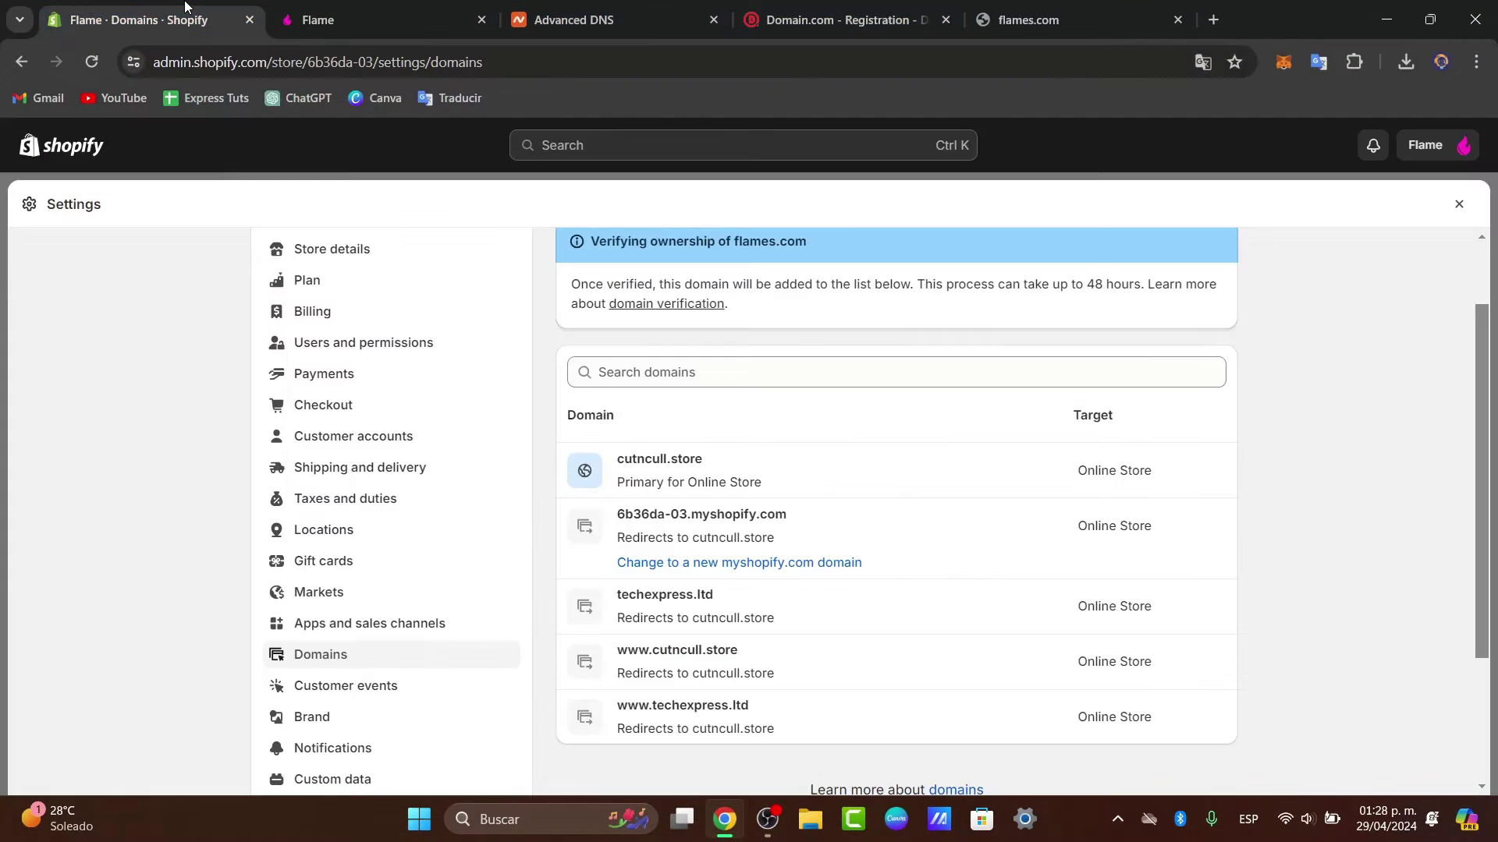
left_click(1459, 205)
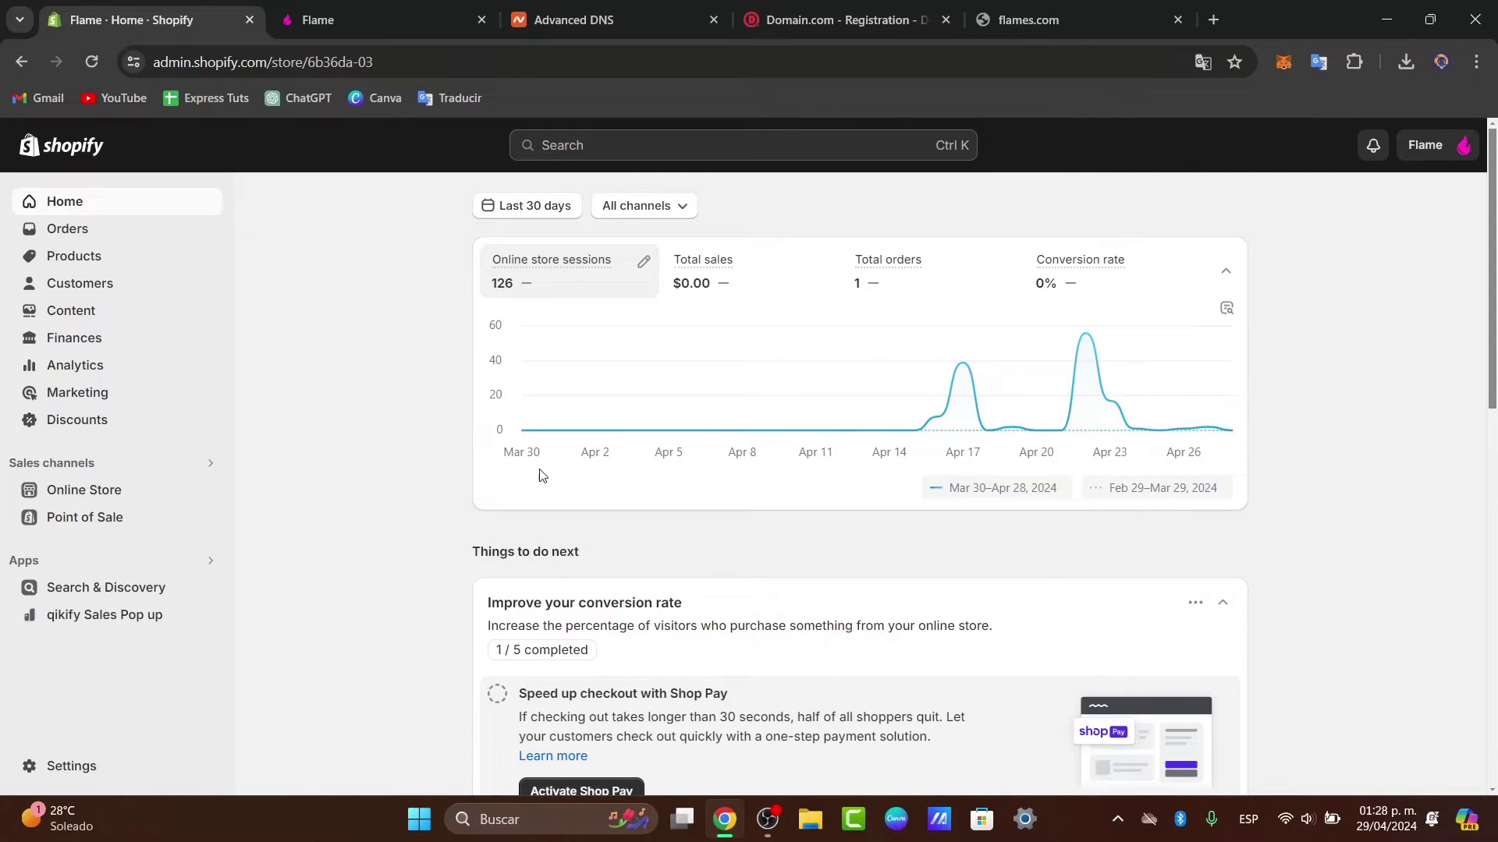
Go to Online Store > Themes and start customizing the Dawn theme
left_click(95, 497)
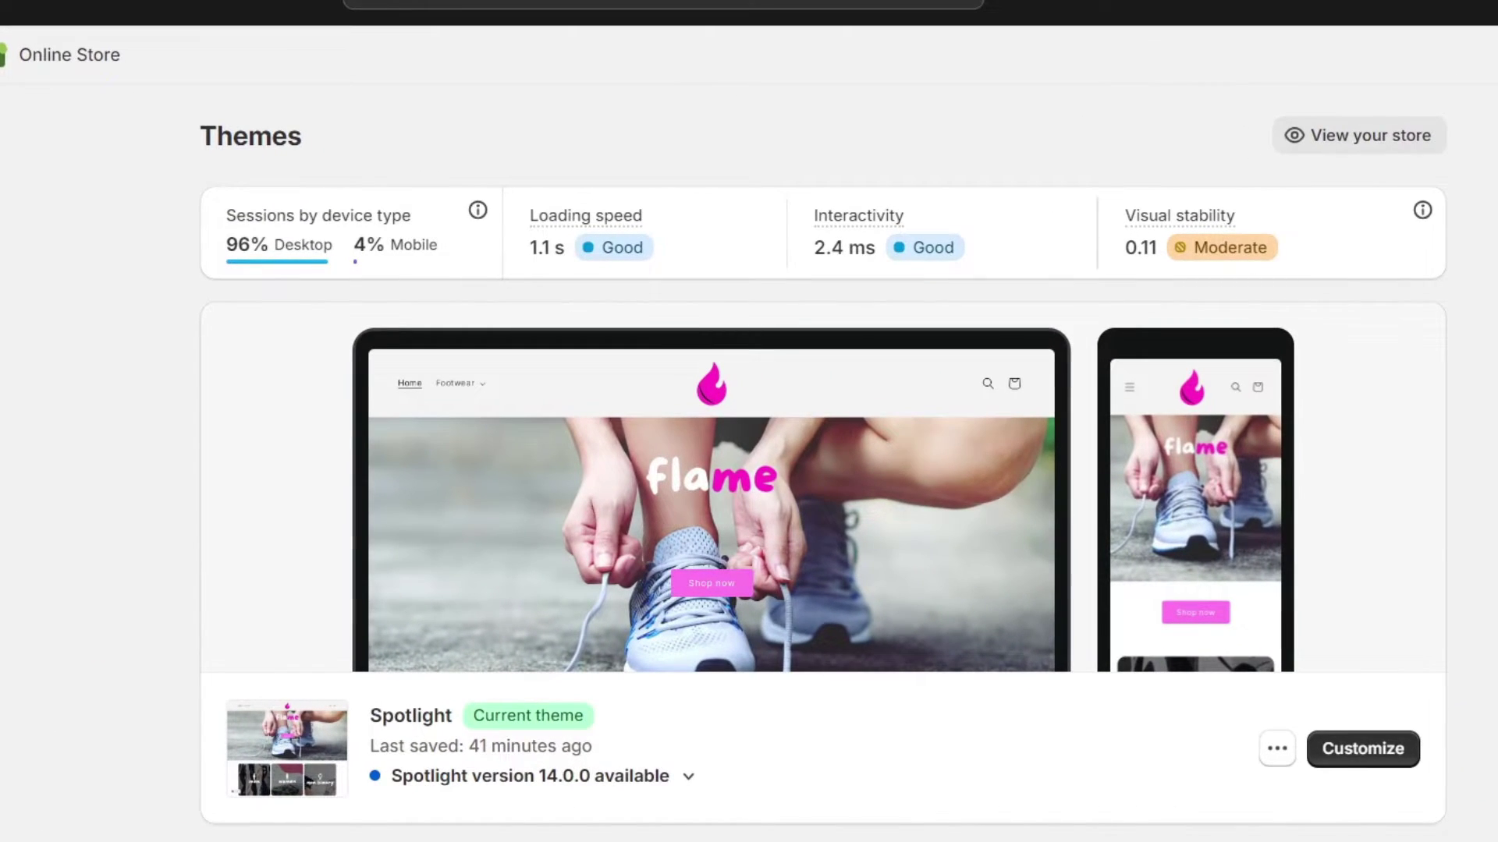
scroll(587, 565, "down", 7)
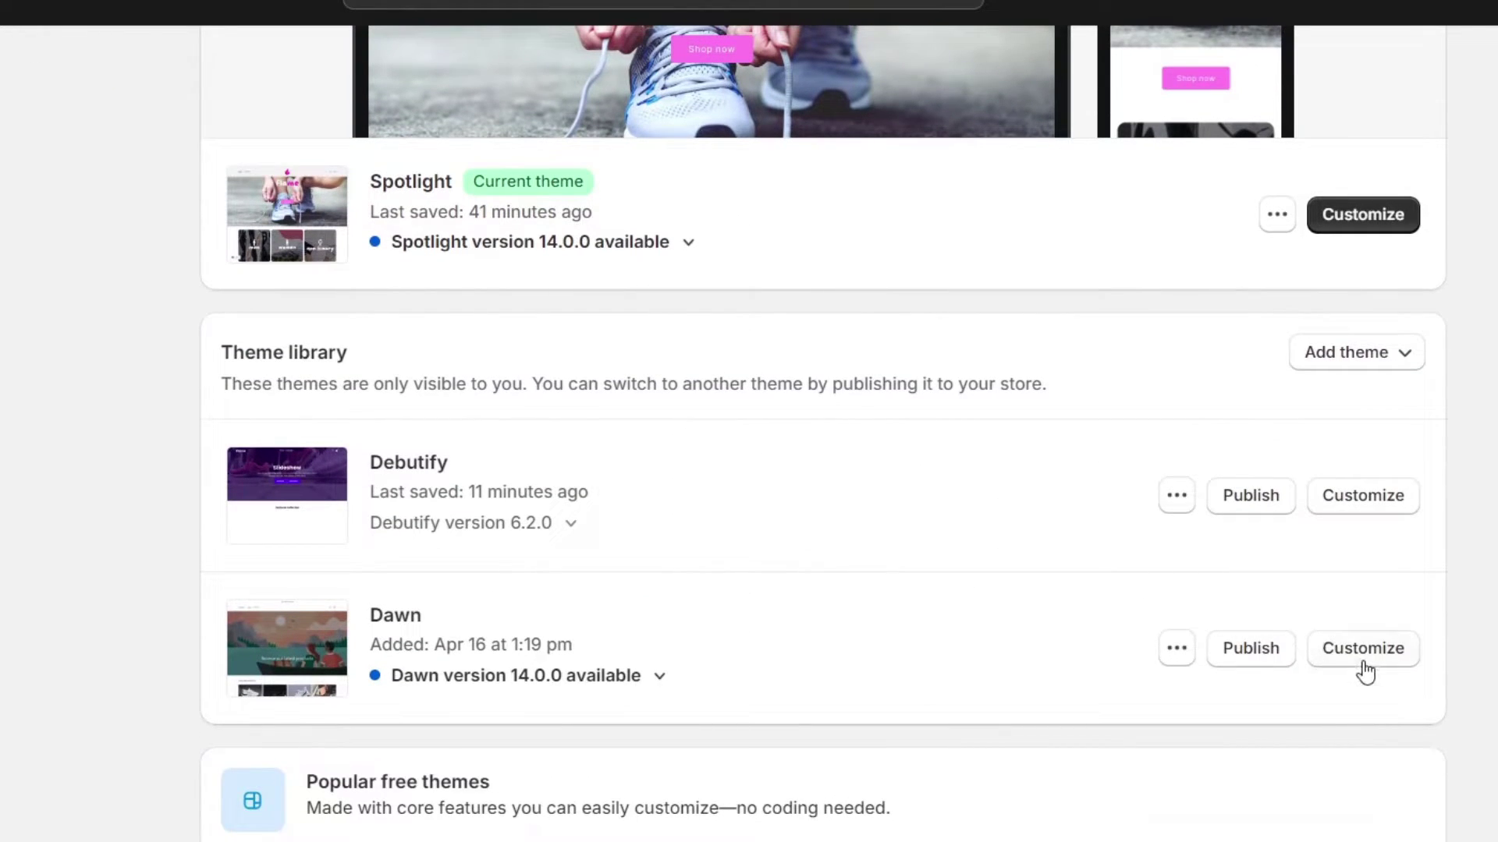
left_click(1363, 663)
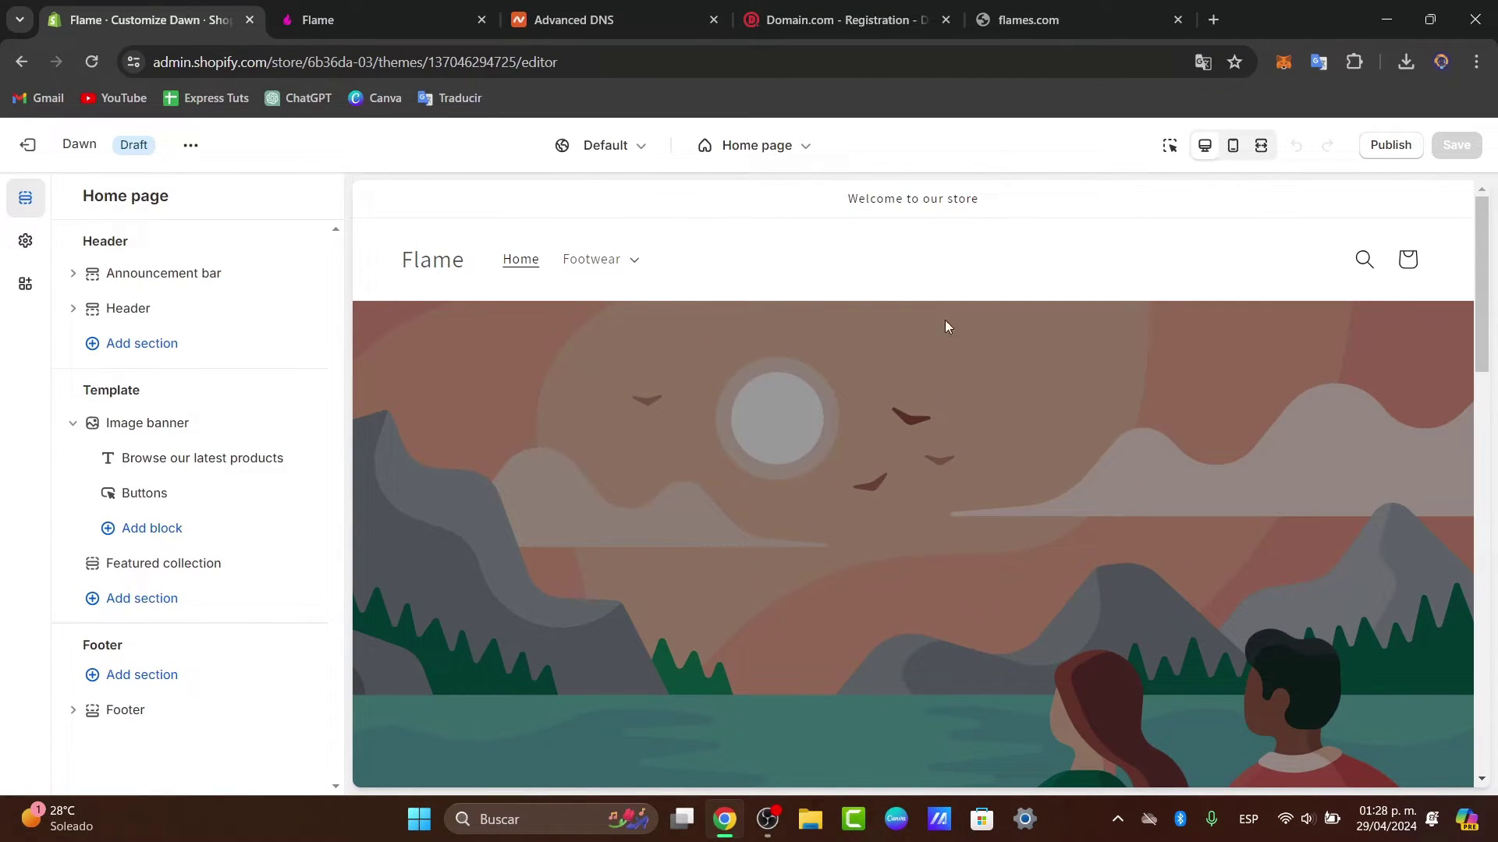
Check the Footwear submenu items in the editor preview
left_click(625, 264)
left_click(686, 283)
scroll(931, 516, "down", 5)
scroll(928, 512, "up", 5)
Look through the editor's store page list, then return to the live Flame storefront
left_click(760, 146)
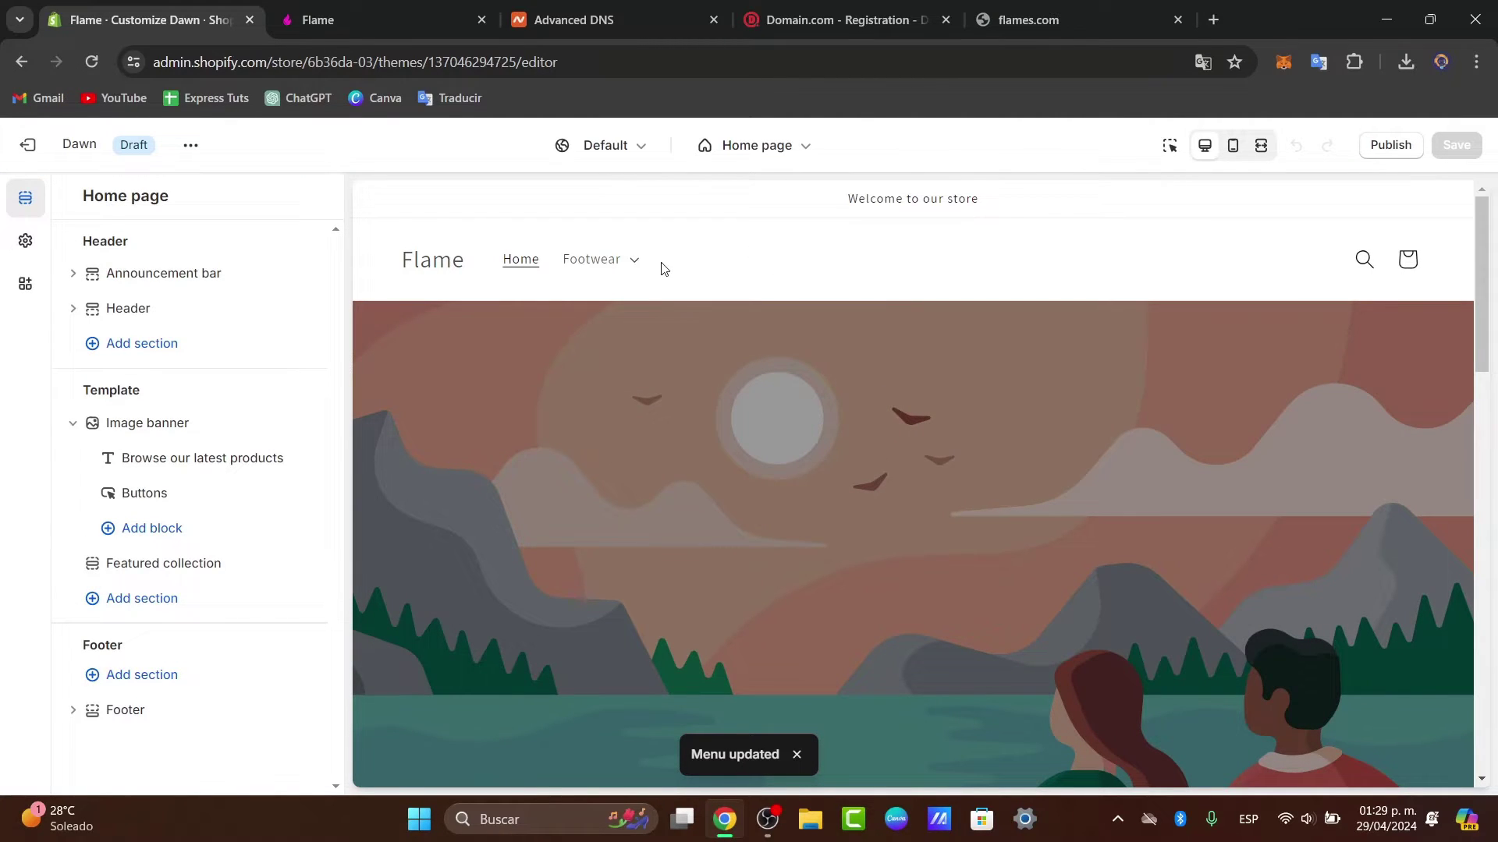
left_click(402, 260)
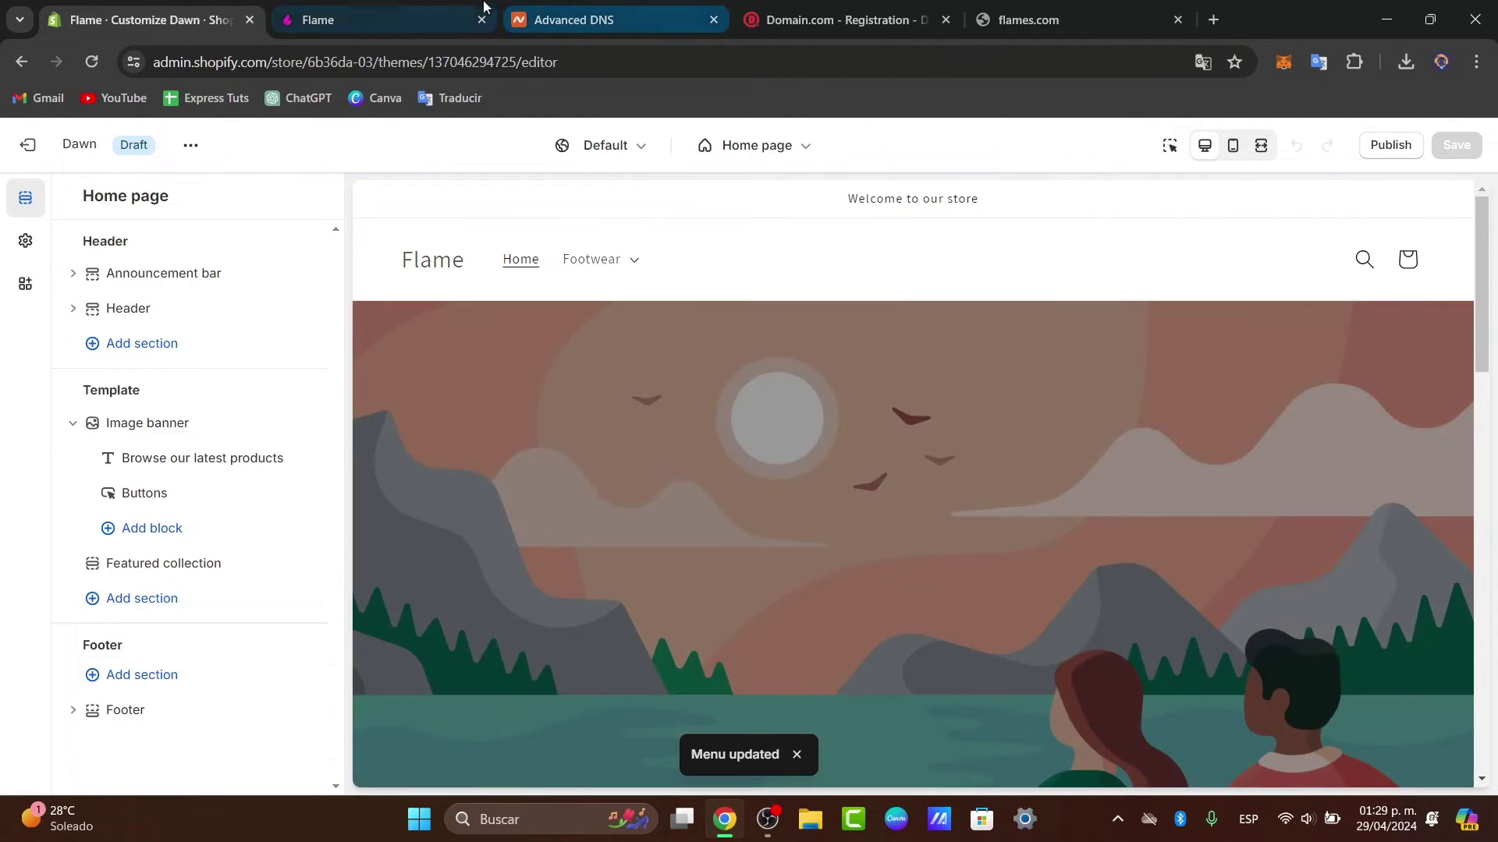
left_click(326, 17)
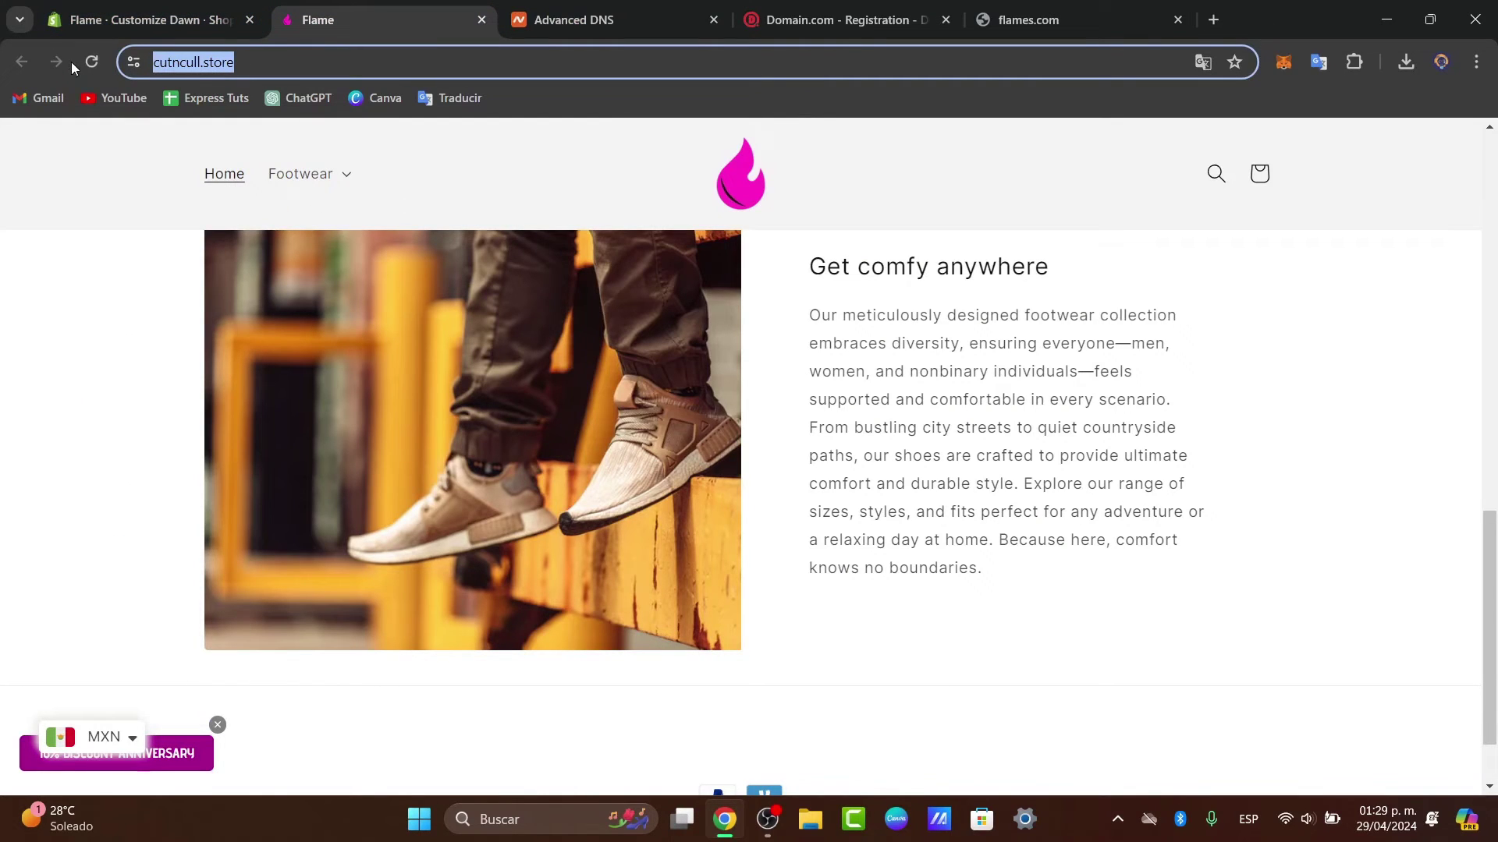
Reload the storefront and open its new Contact page
left_click(92, 62)
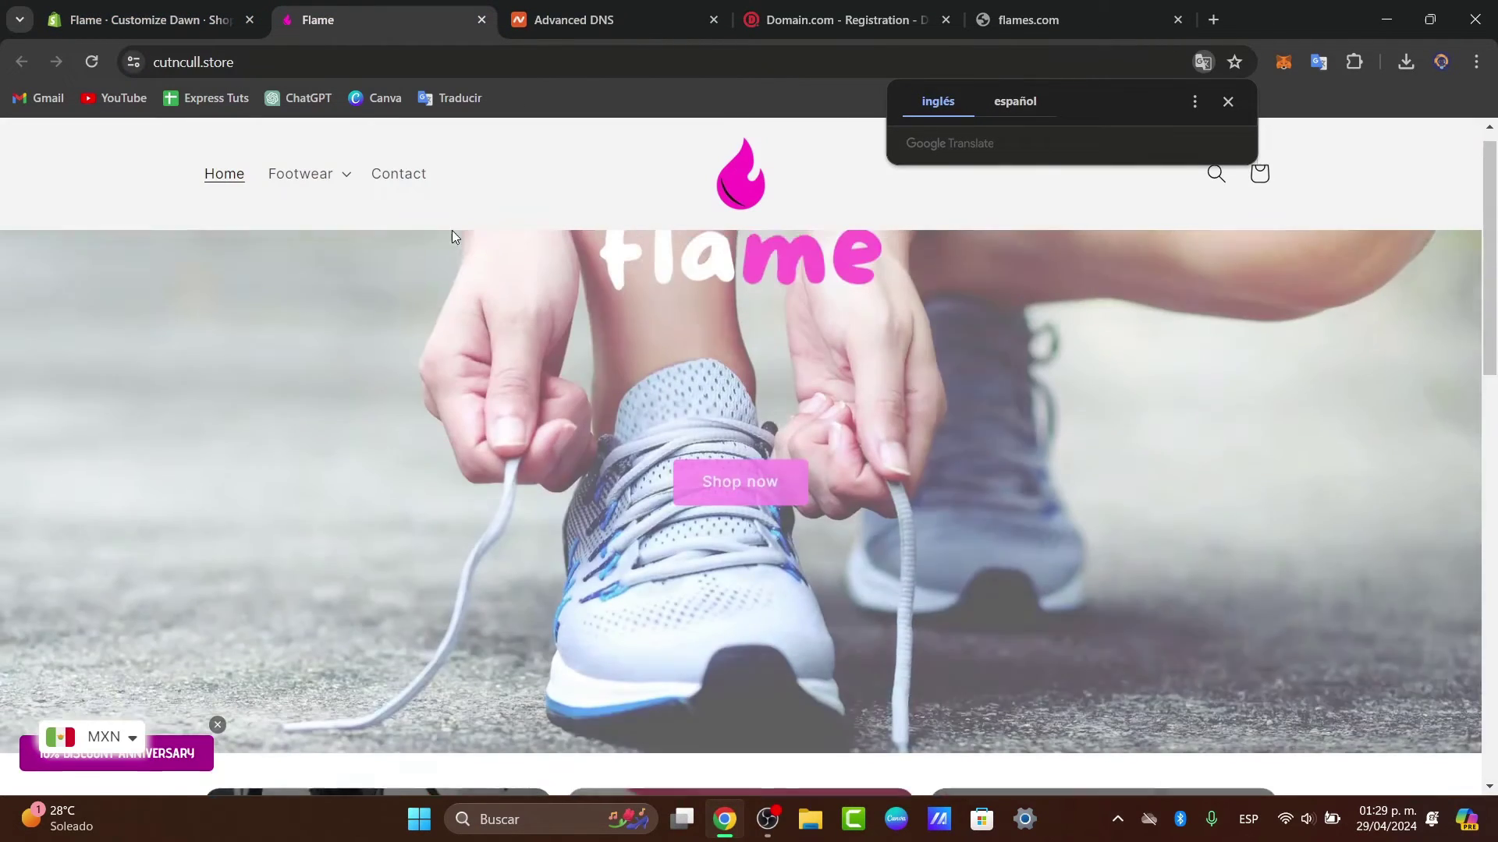
left_click(396, 177)
scroll(944, 424, "down", 1)
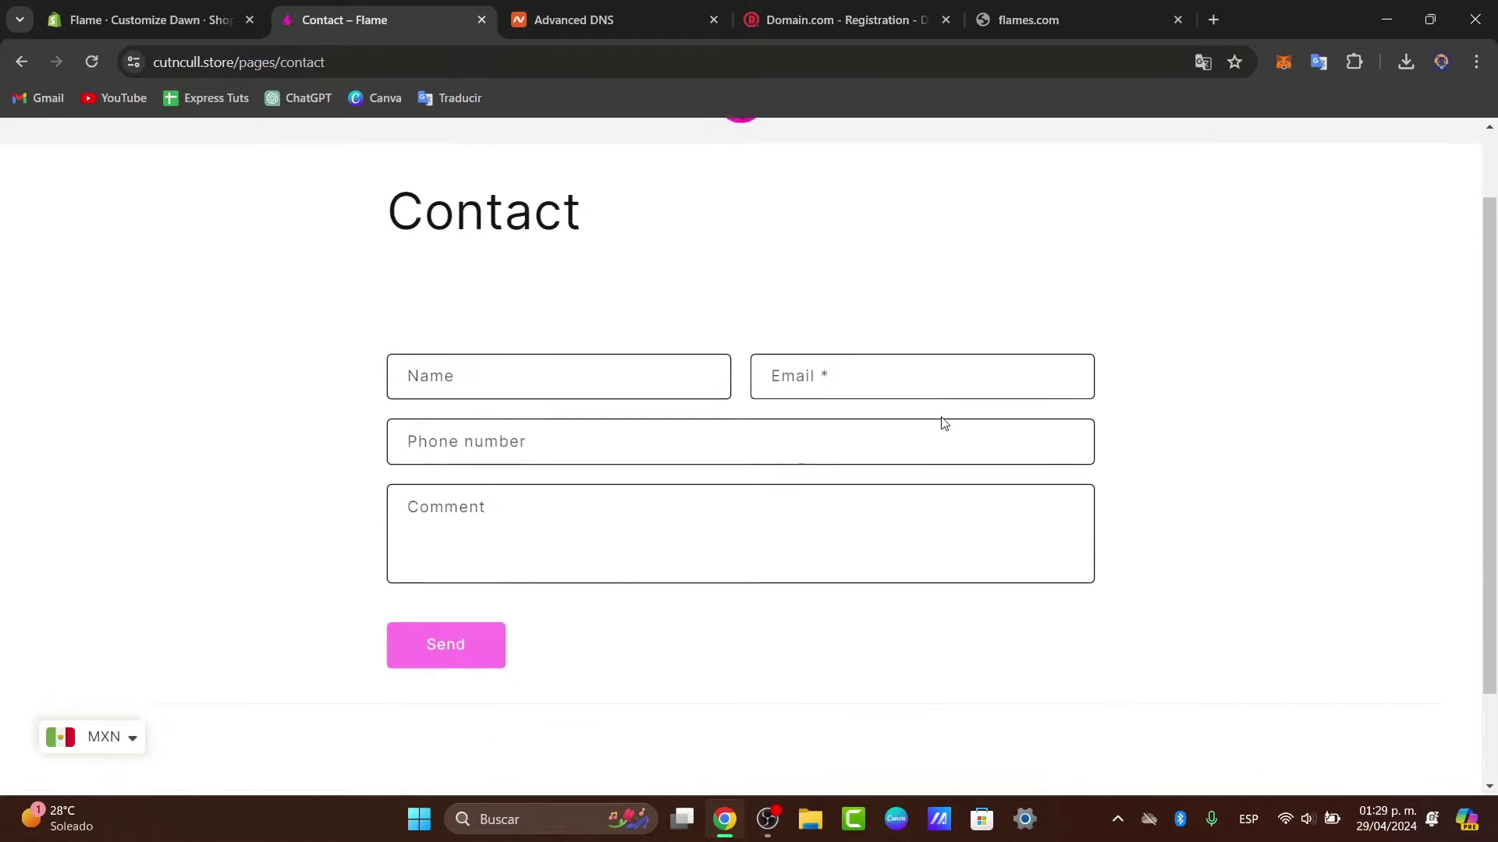
scroll(912, 441, "down", 2)
scroll(913, 421, "up", 3)
scroll(915, 451, "down", 3)
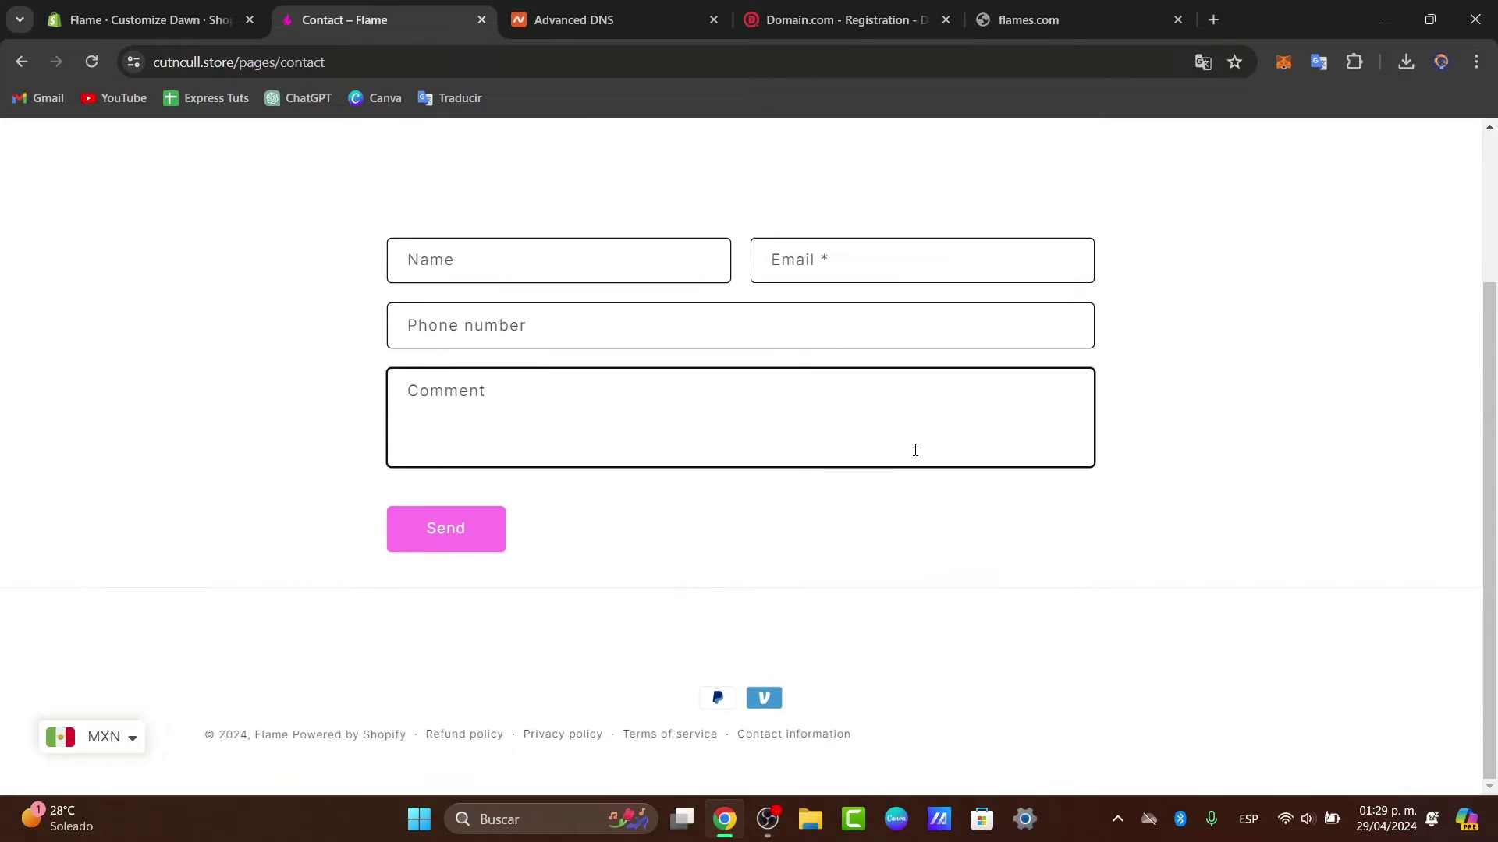
Try the contact form's Name, Email, Phone and Comment fields, then return to the theme editor
left_click(686, 265)
left_click(827, 253)
left_click(673, 332)
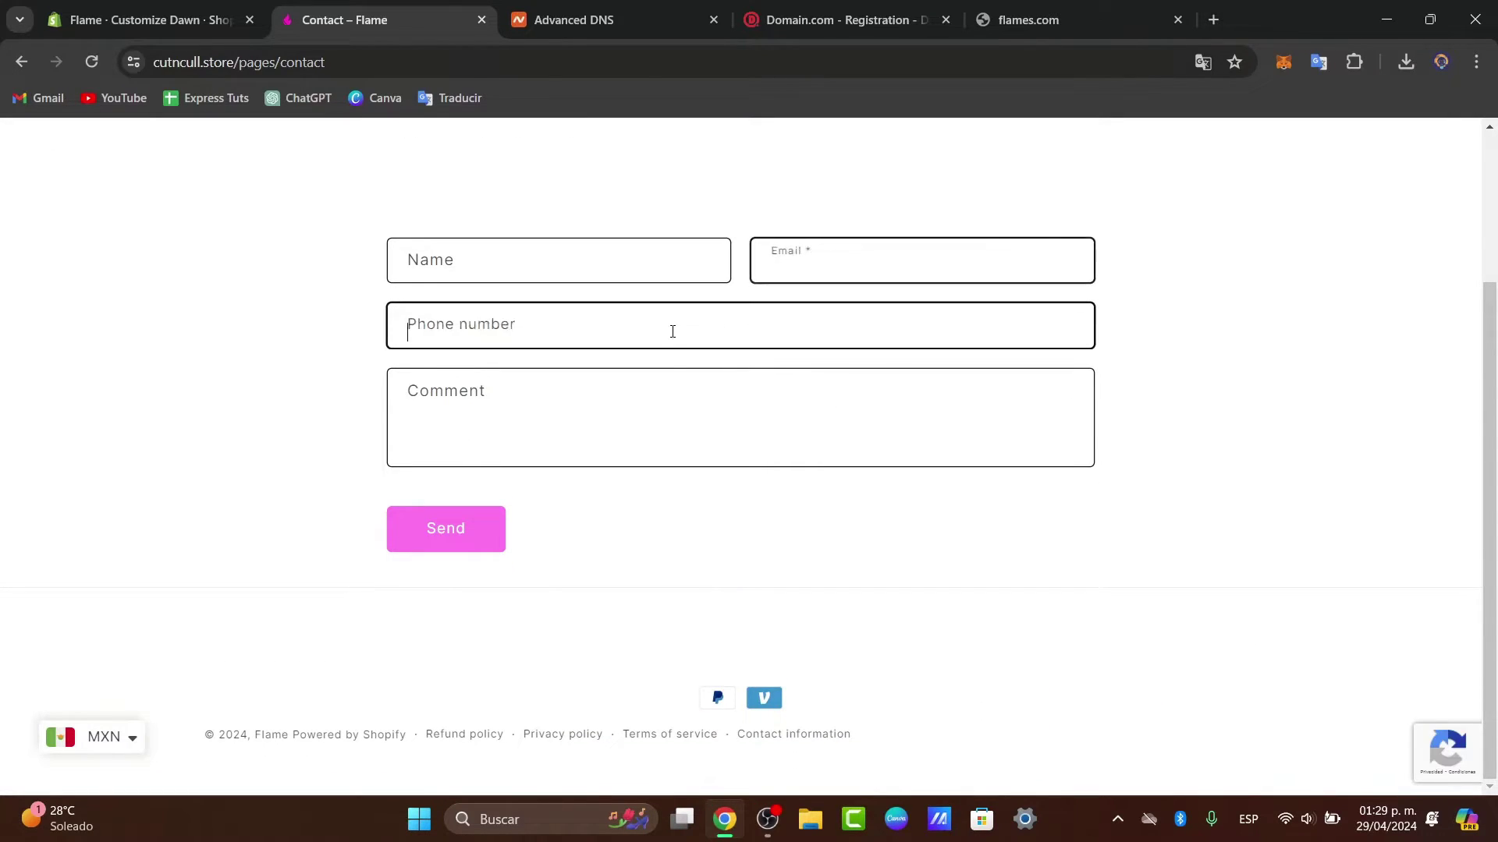
left_click(692, 438)
key("ctrl+1")
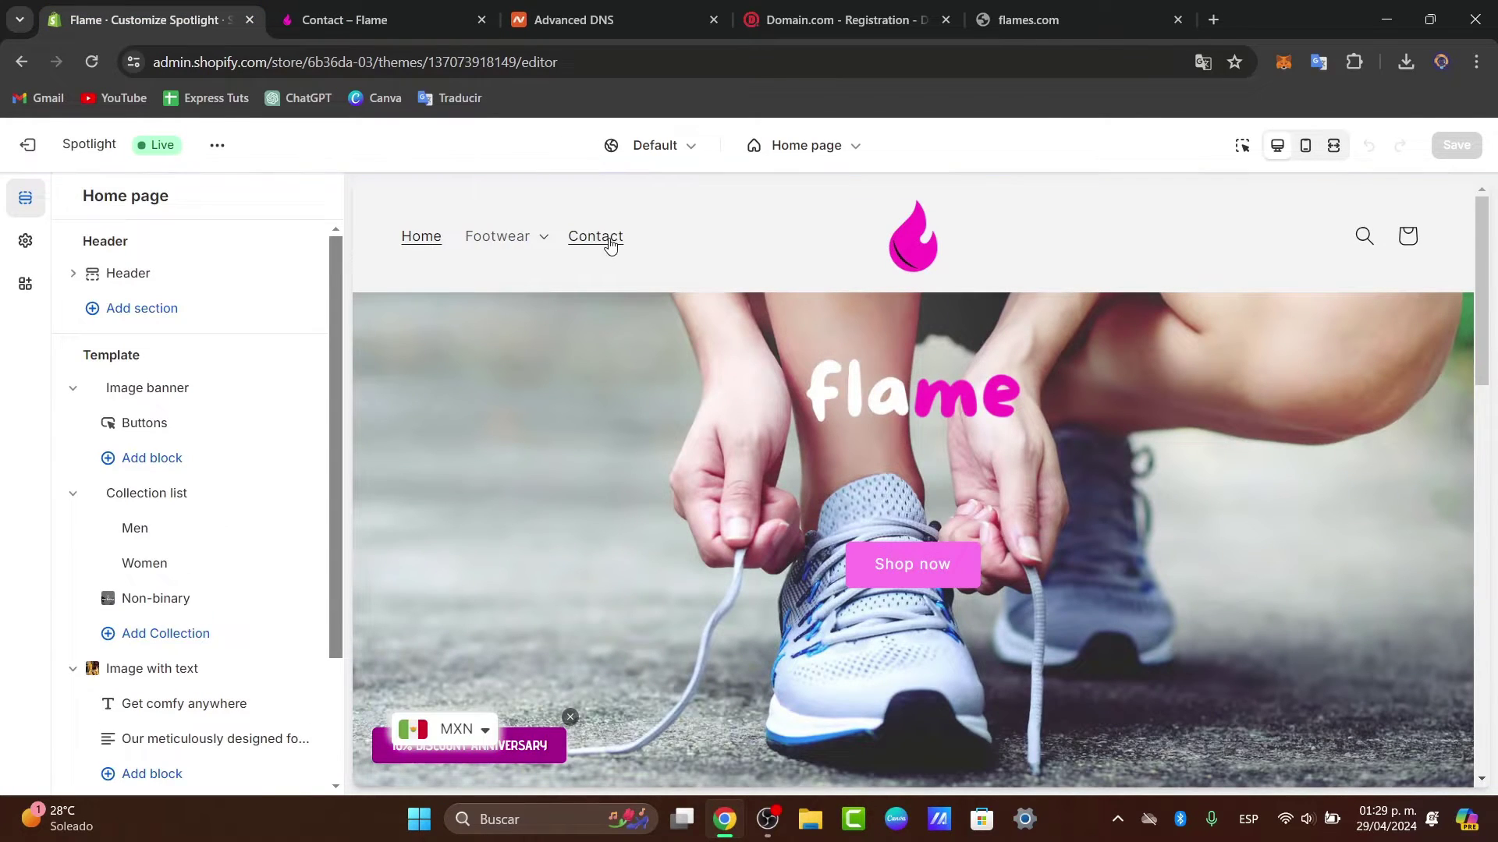
Preview the Contact page in the Spotlight theme editor
left_click(597, 237)
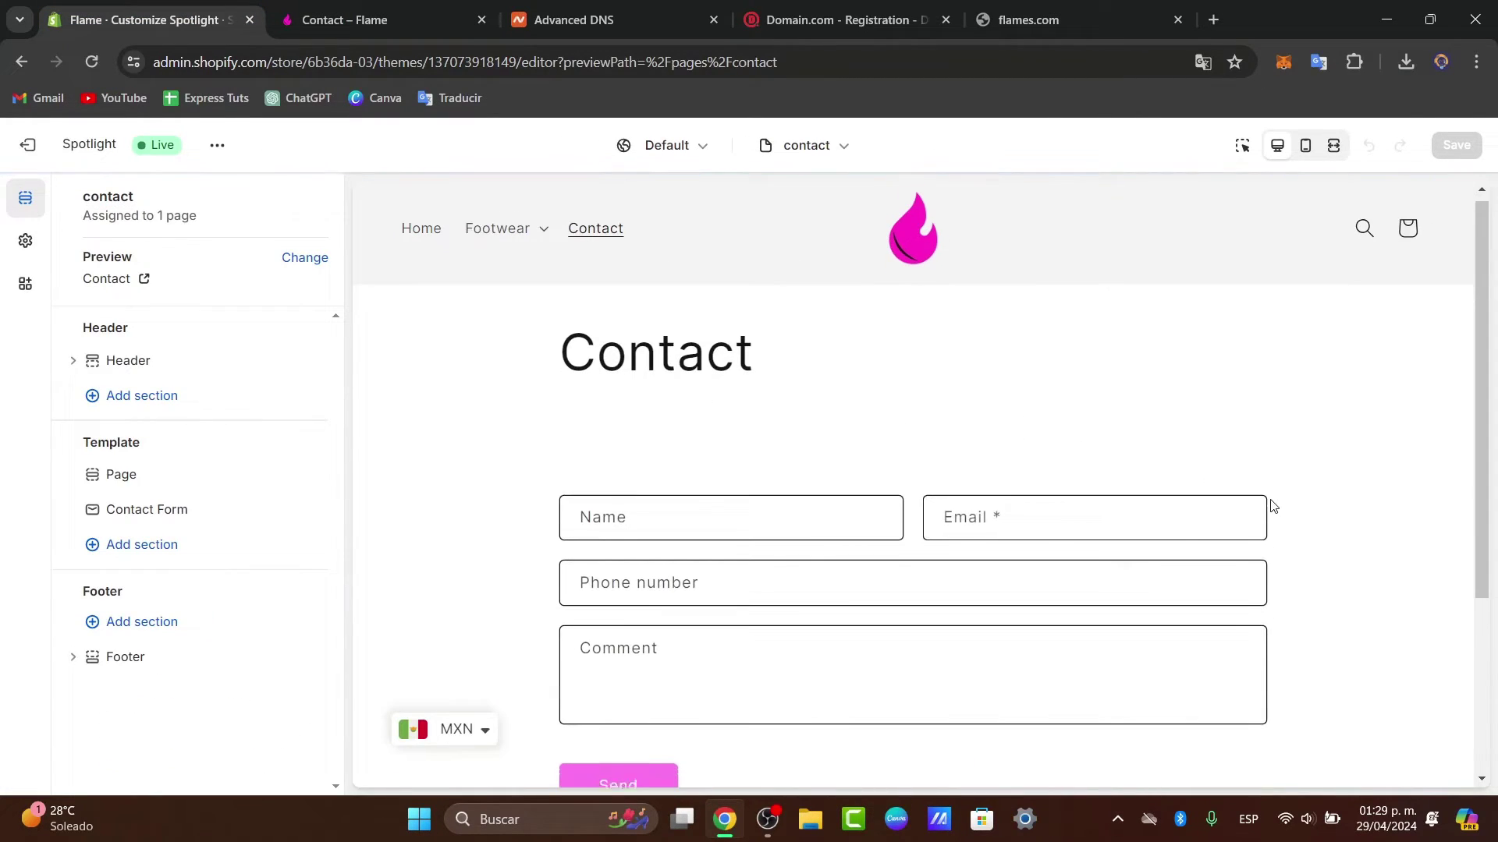
scroll(1271, 508, "down", 3)
scroll(1270, 508, "up", 1)
scroll(1270, 508, "up", 1)
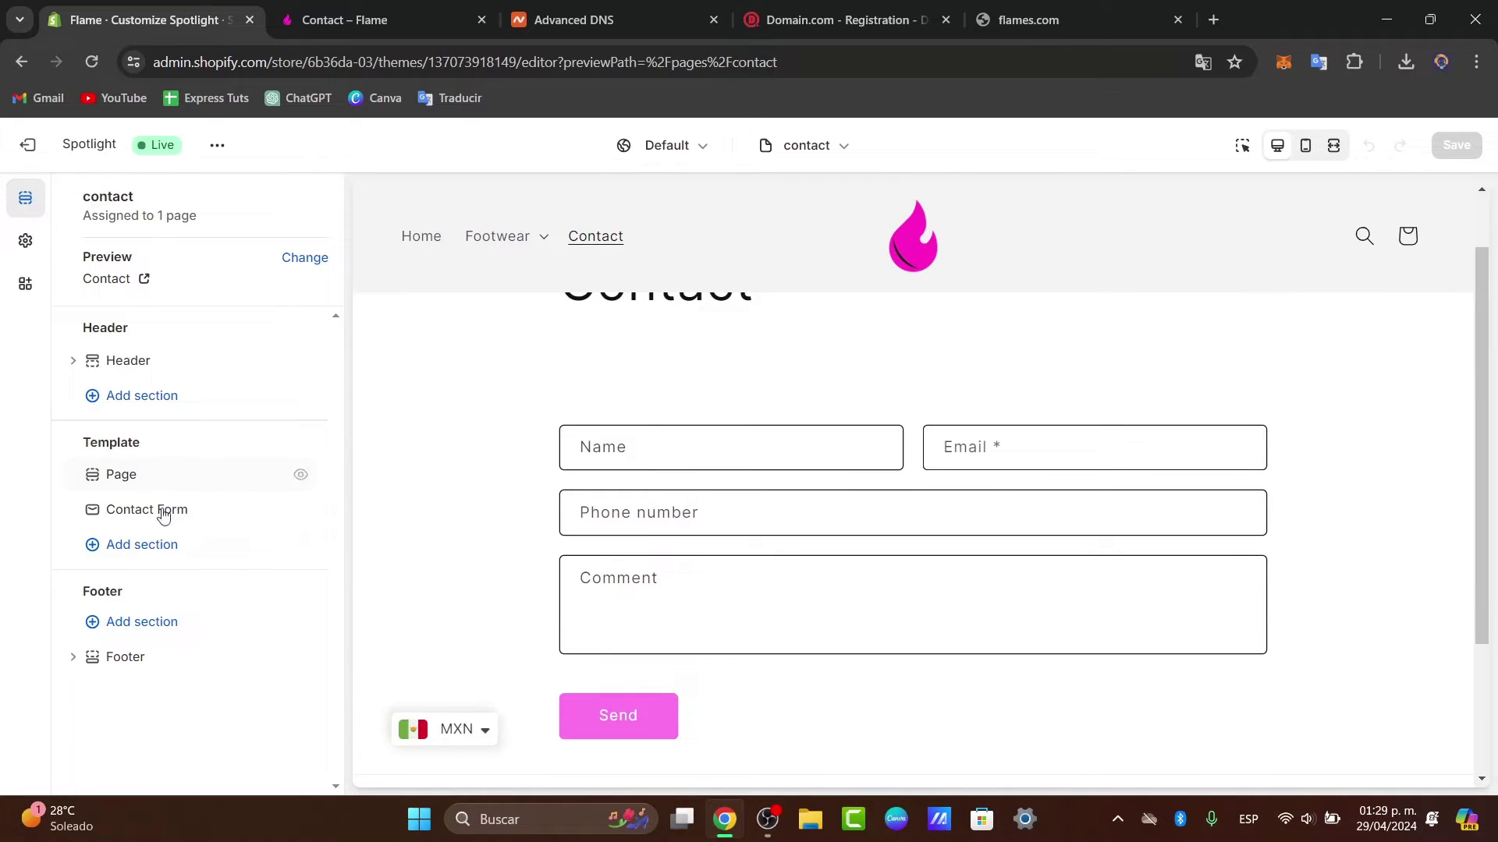
scroll(647, 507, "up", 1)
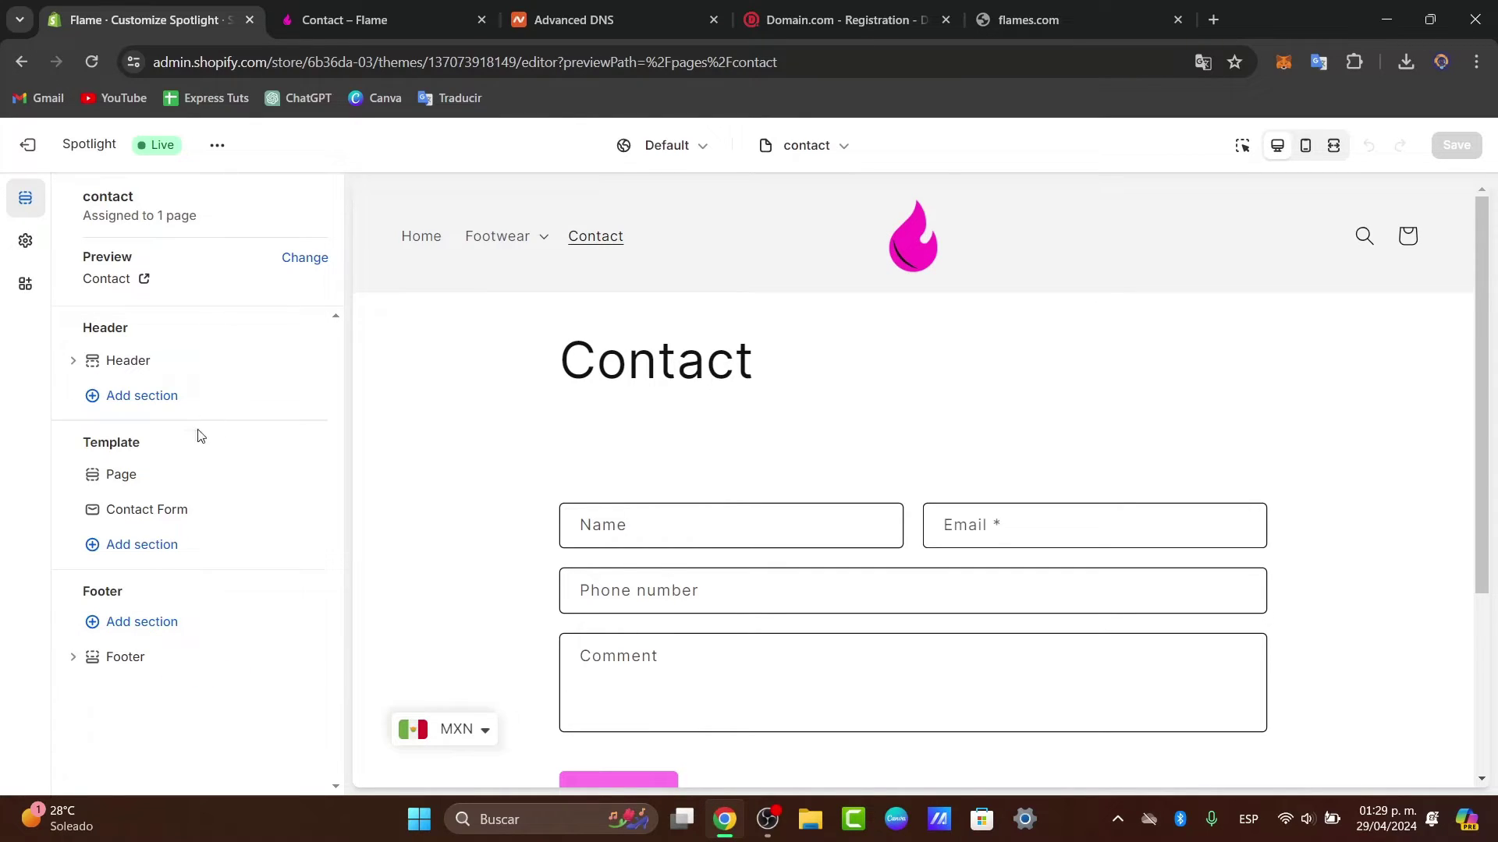
scroll(755, 508, "down", 1)
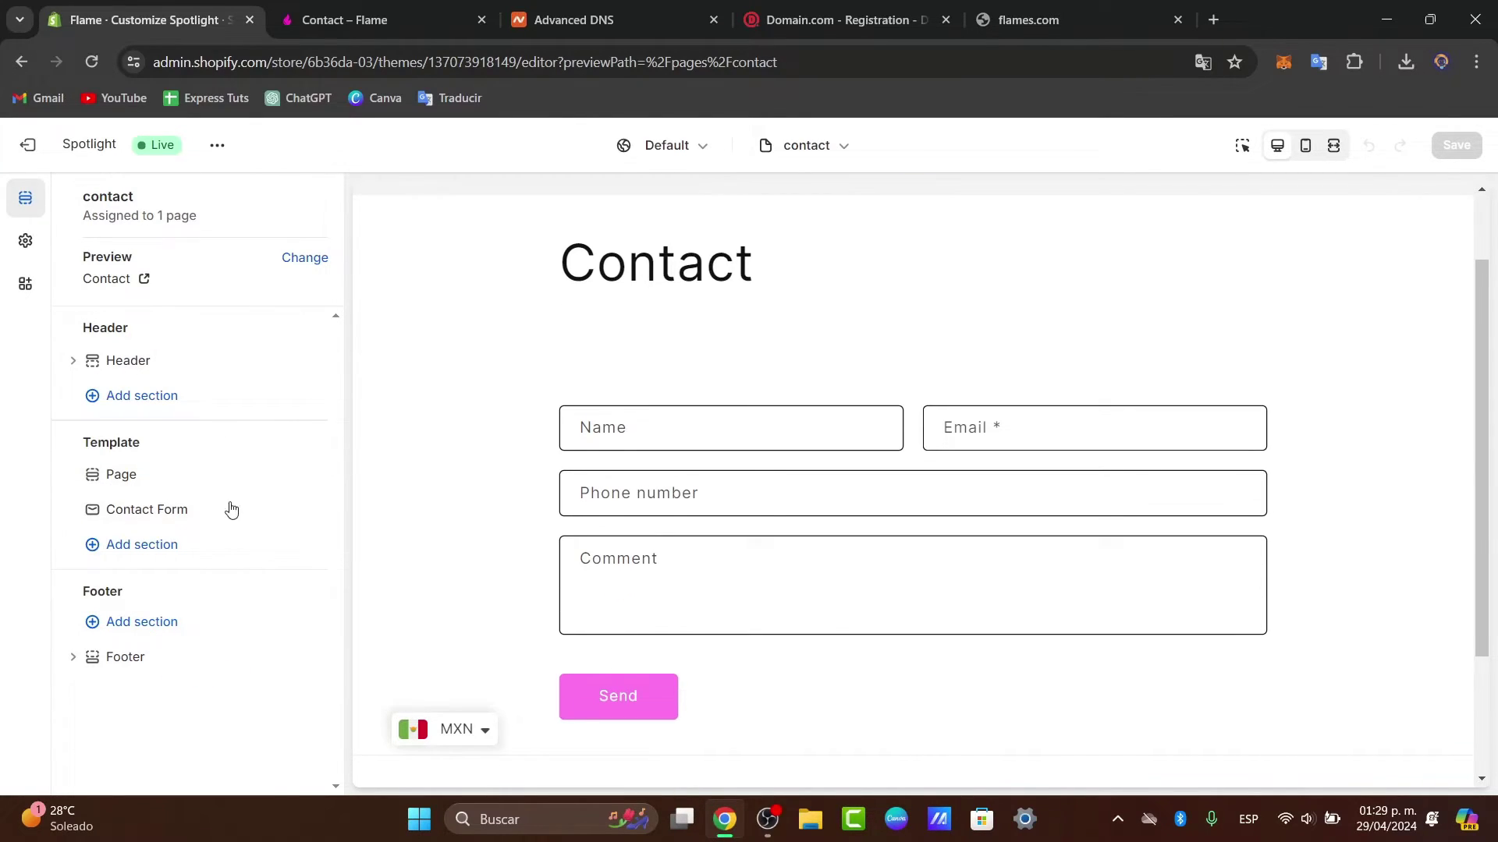
Inspect the Contact Form section's settings and try its Name field in the preview
left_click(168, 515)
scroll(646, 385, "up", 2)
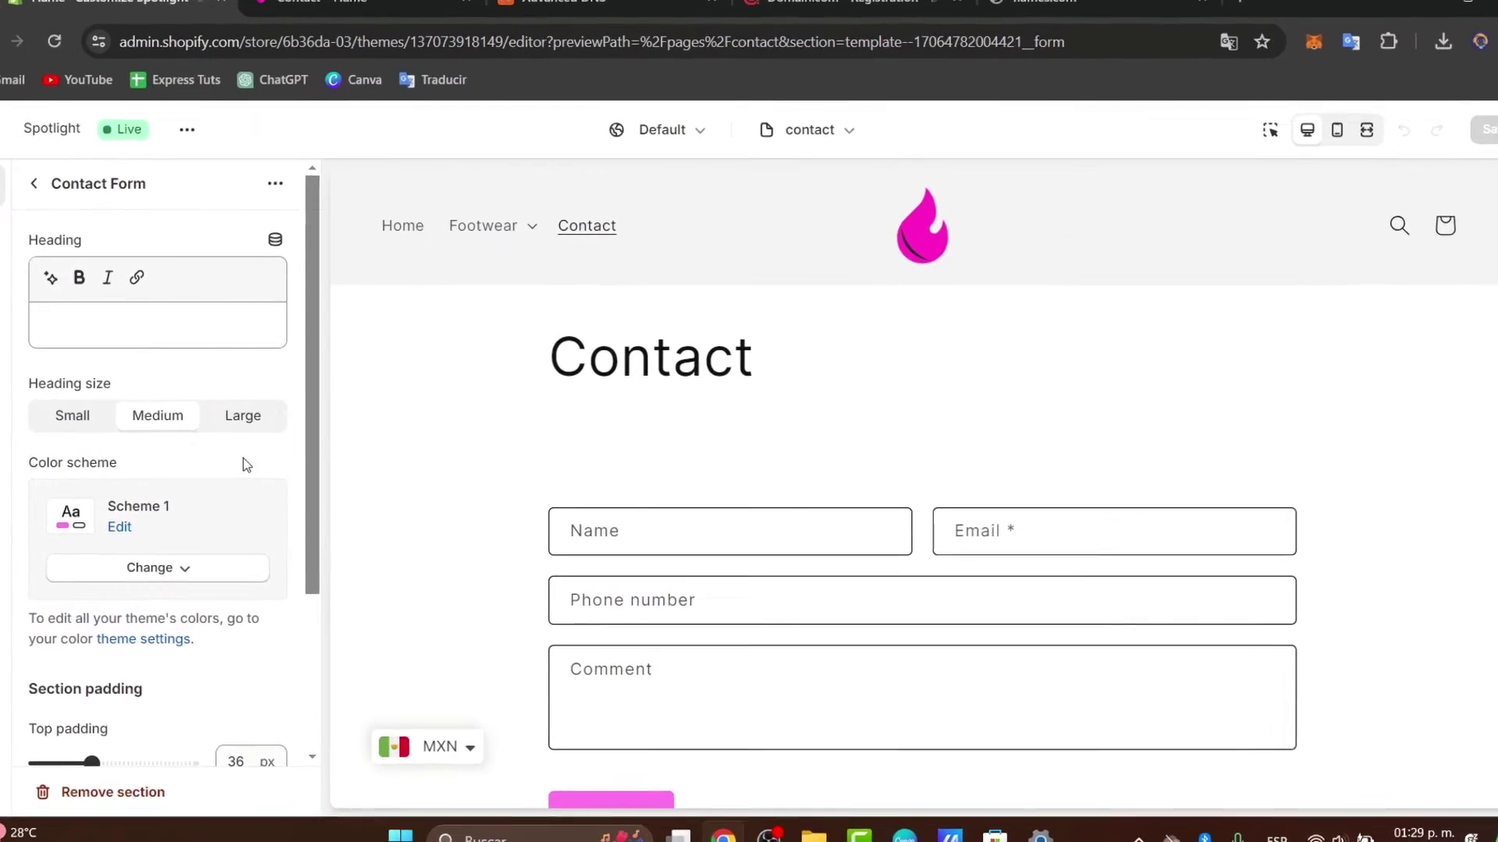
scroll(250, 468, "down", 3)
scroll(195, 484, "up", 3)
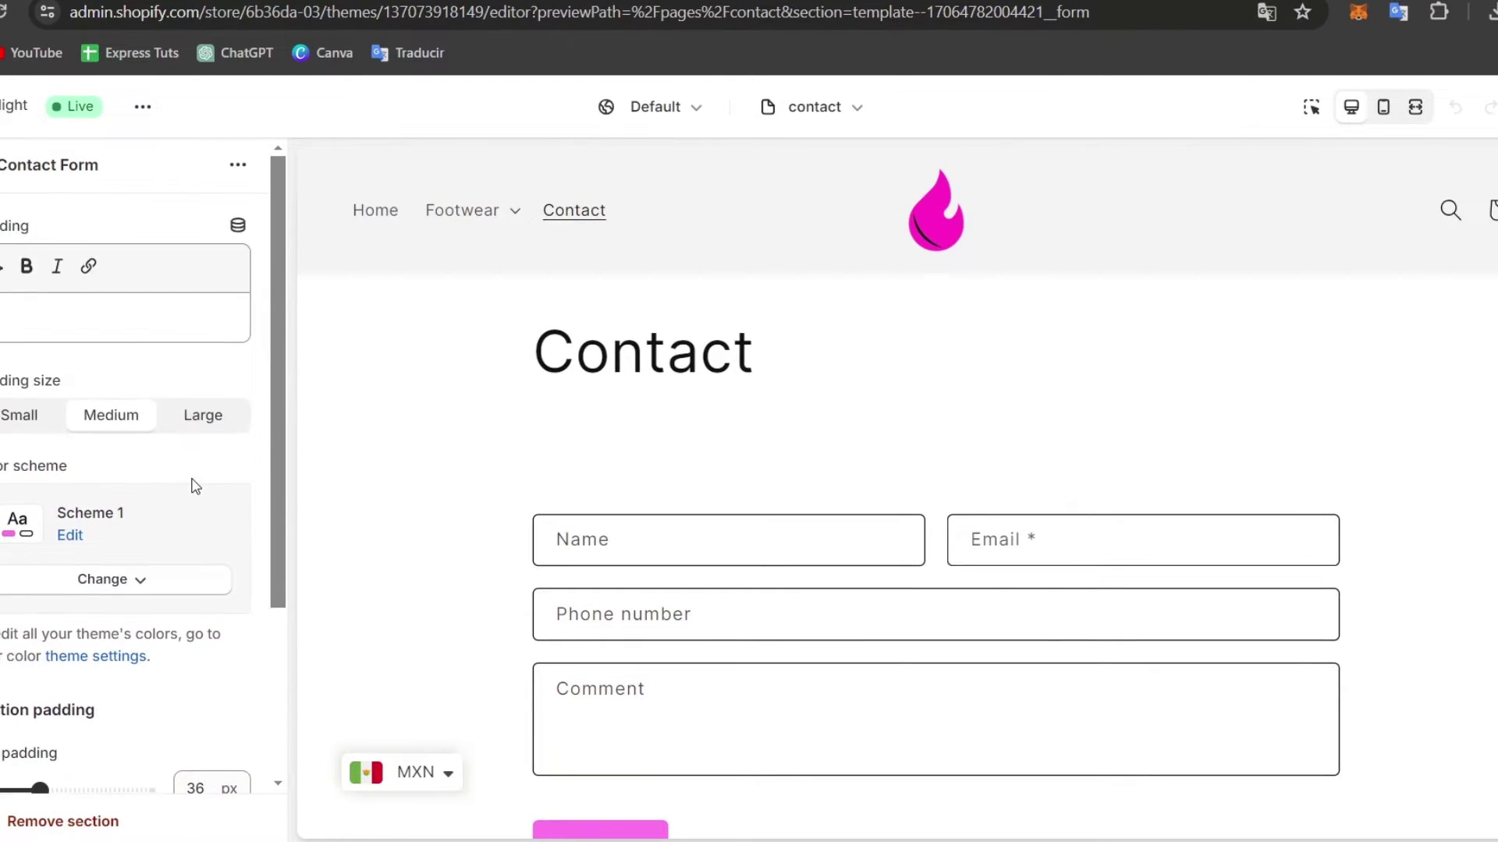
left_click(709, 554)
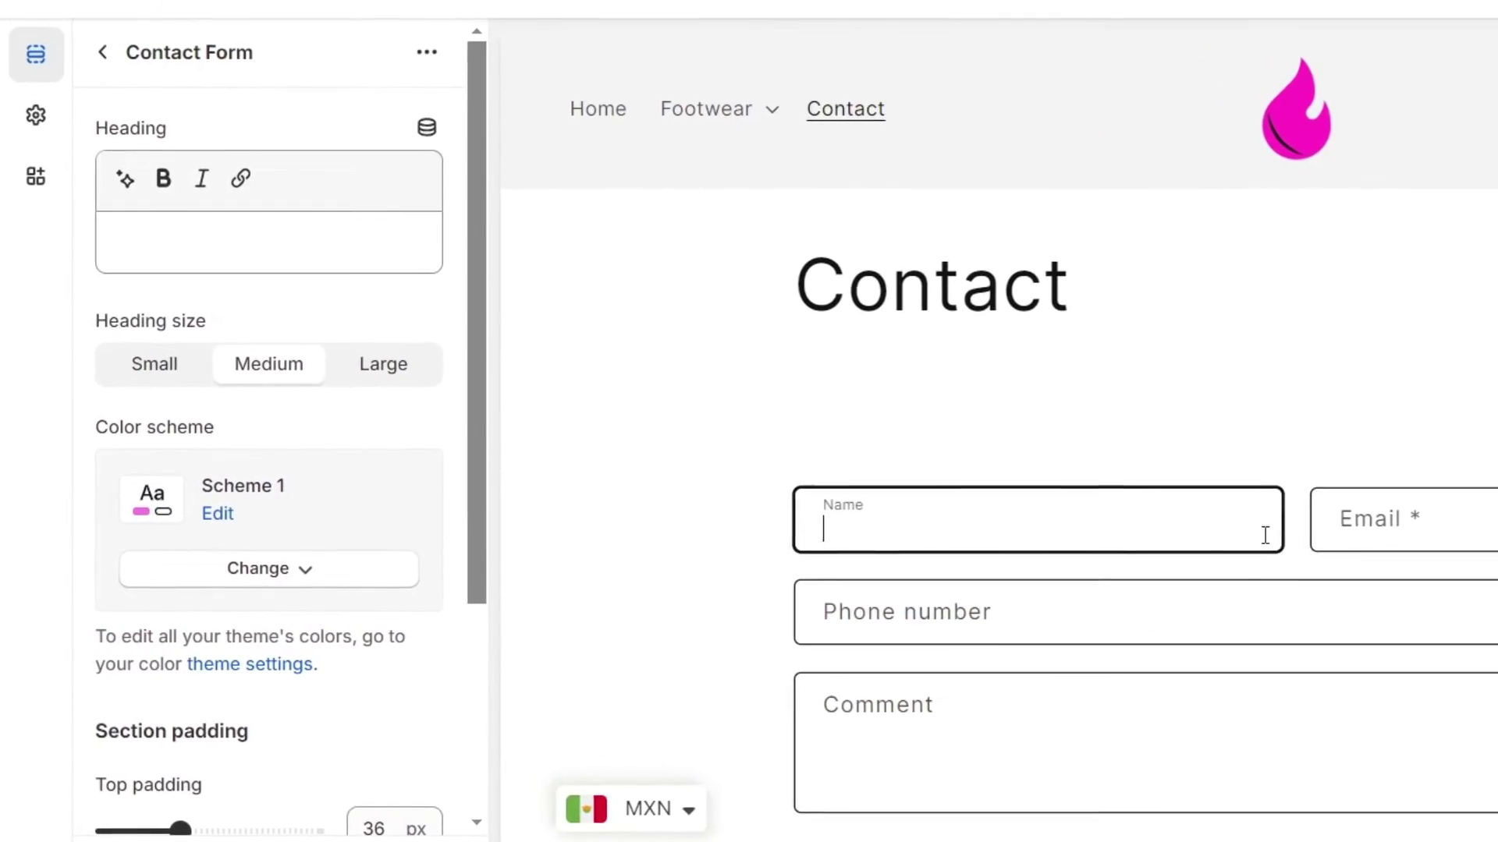
left_click(106, 55)
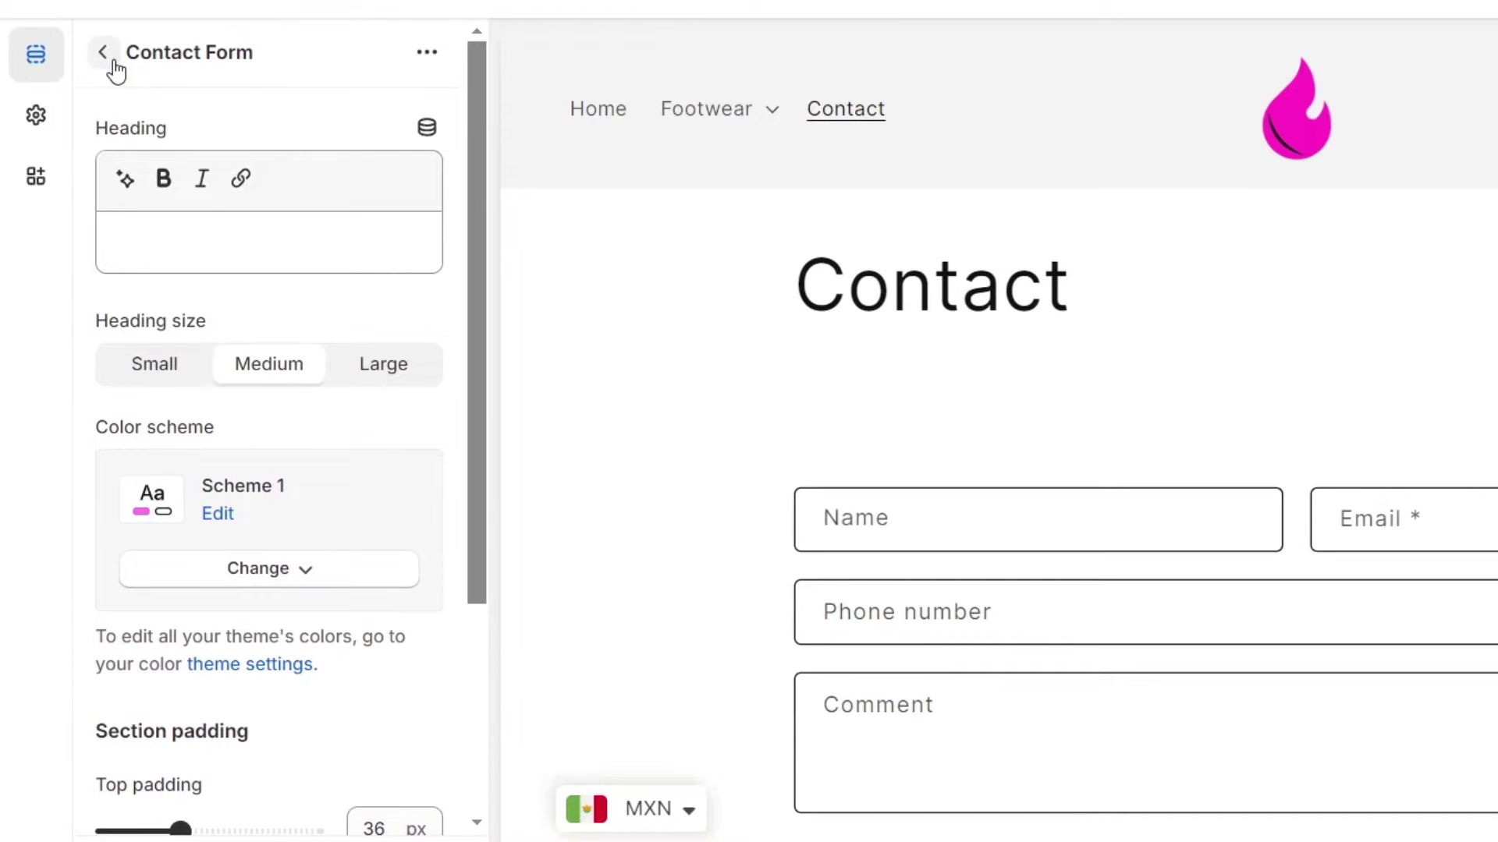
Check the Page section's settings, then browse the sections available to add
left_click(261, 460)
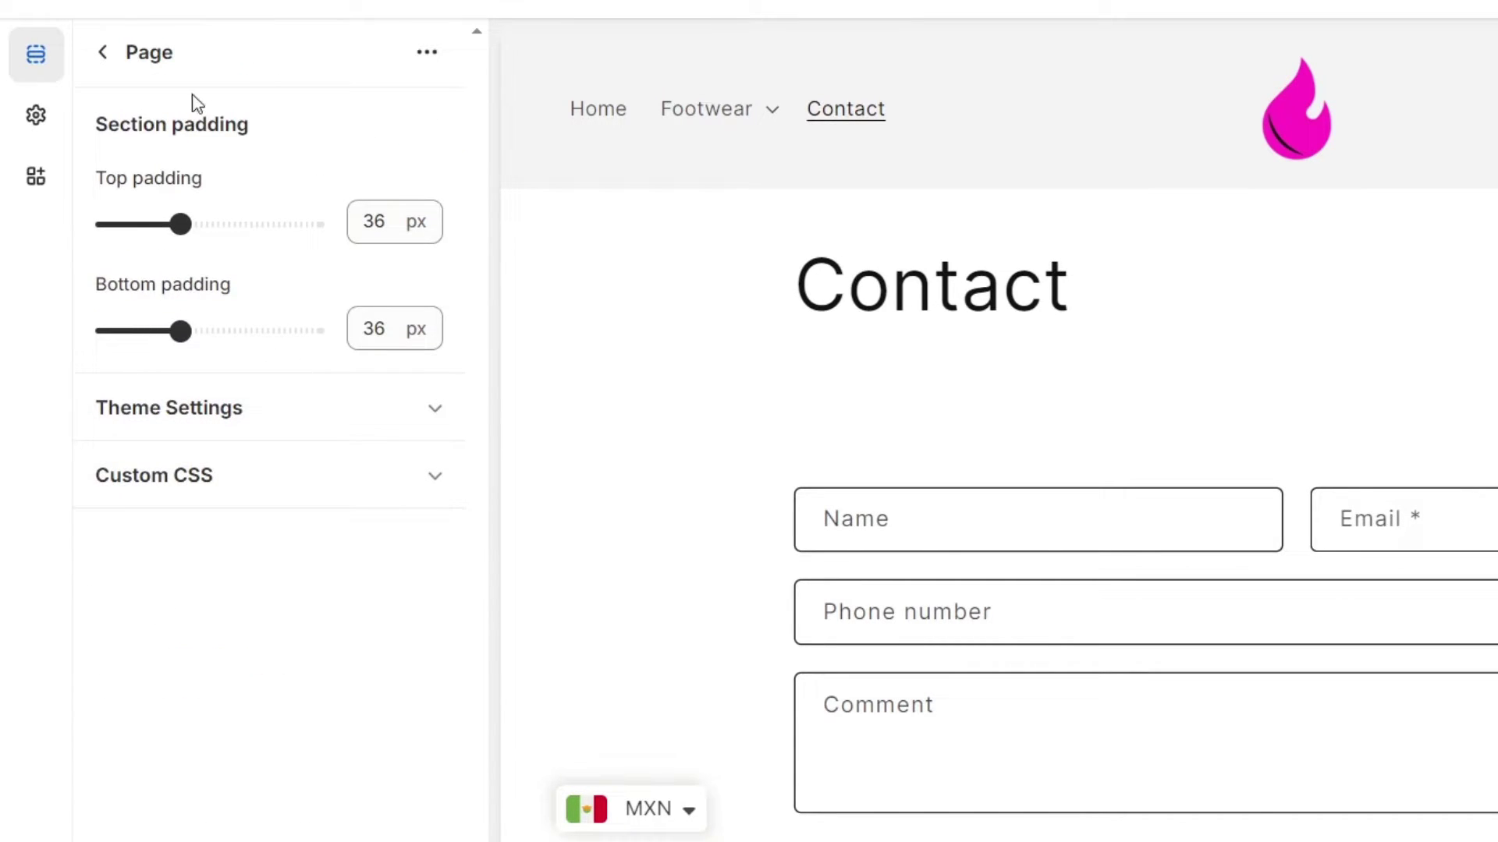
left_click(102, 56)
left_click(286, 551)
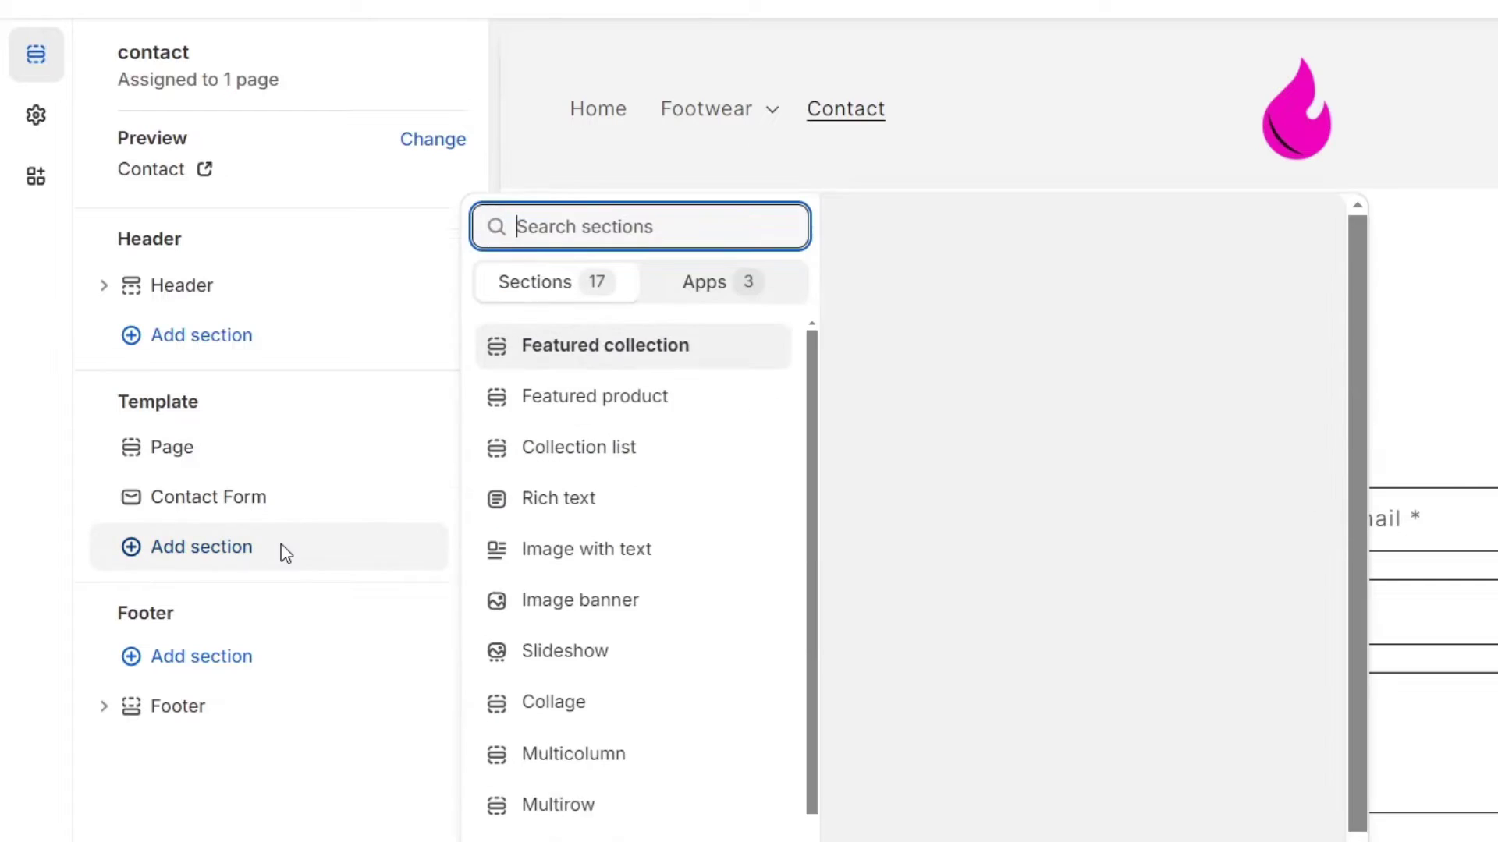
scroll(559, 634, "down", 3)
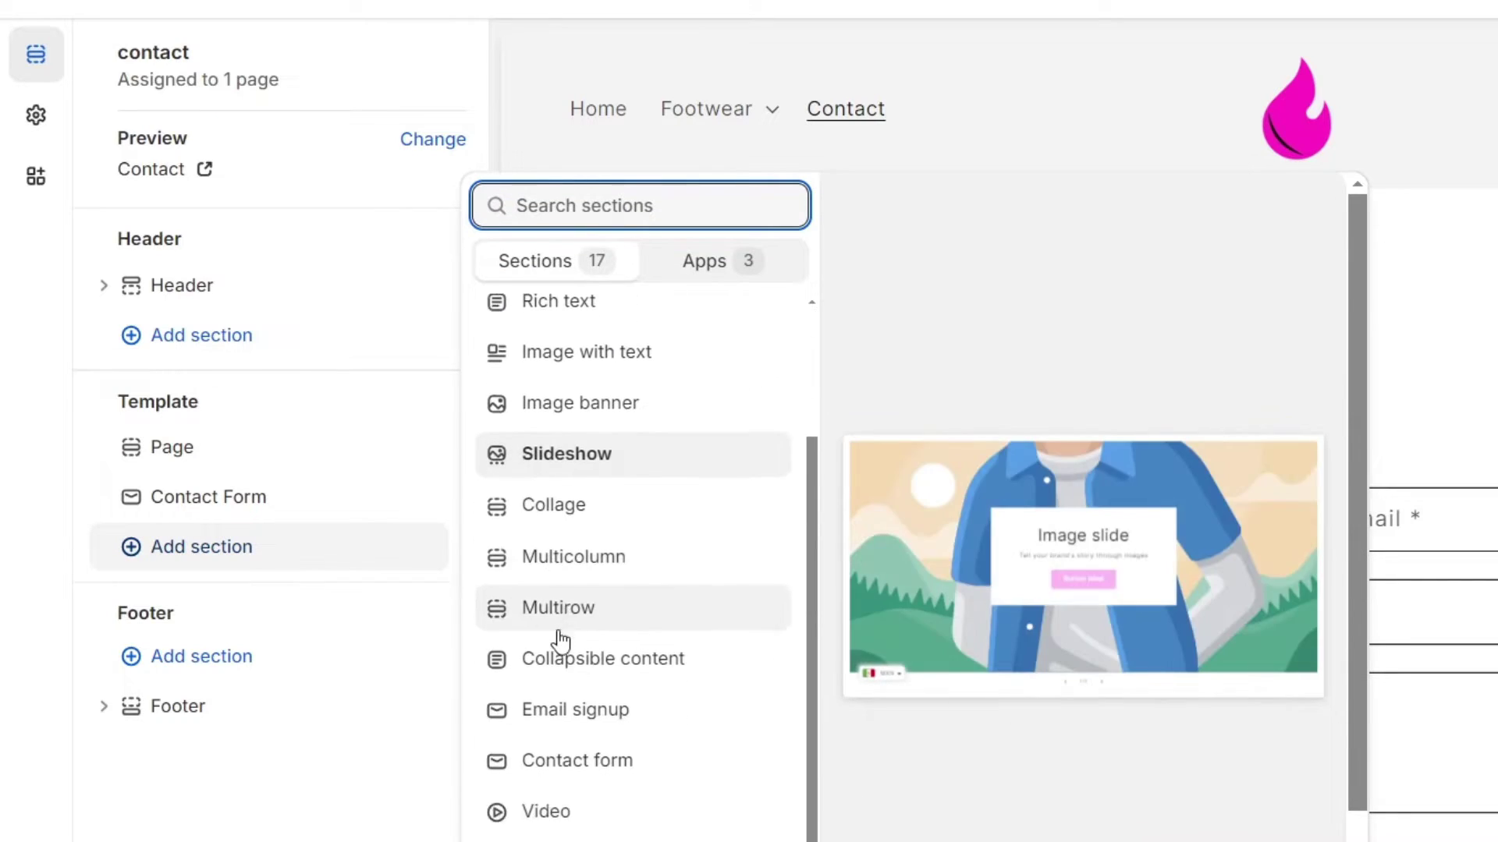
scroll(564, 635, "down", 1)
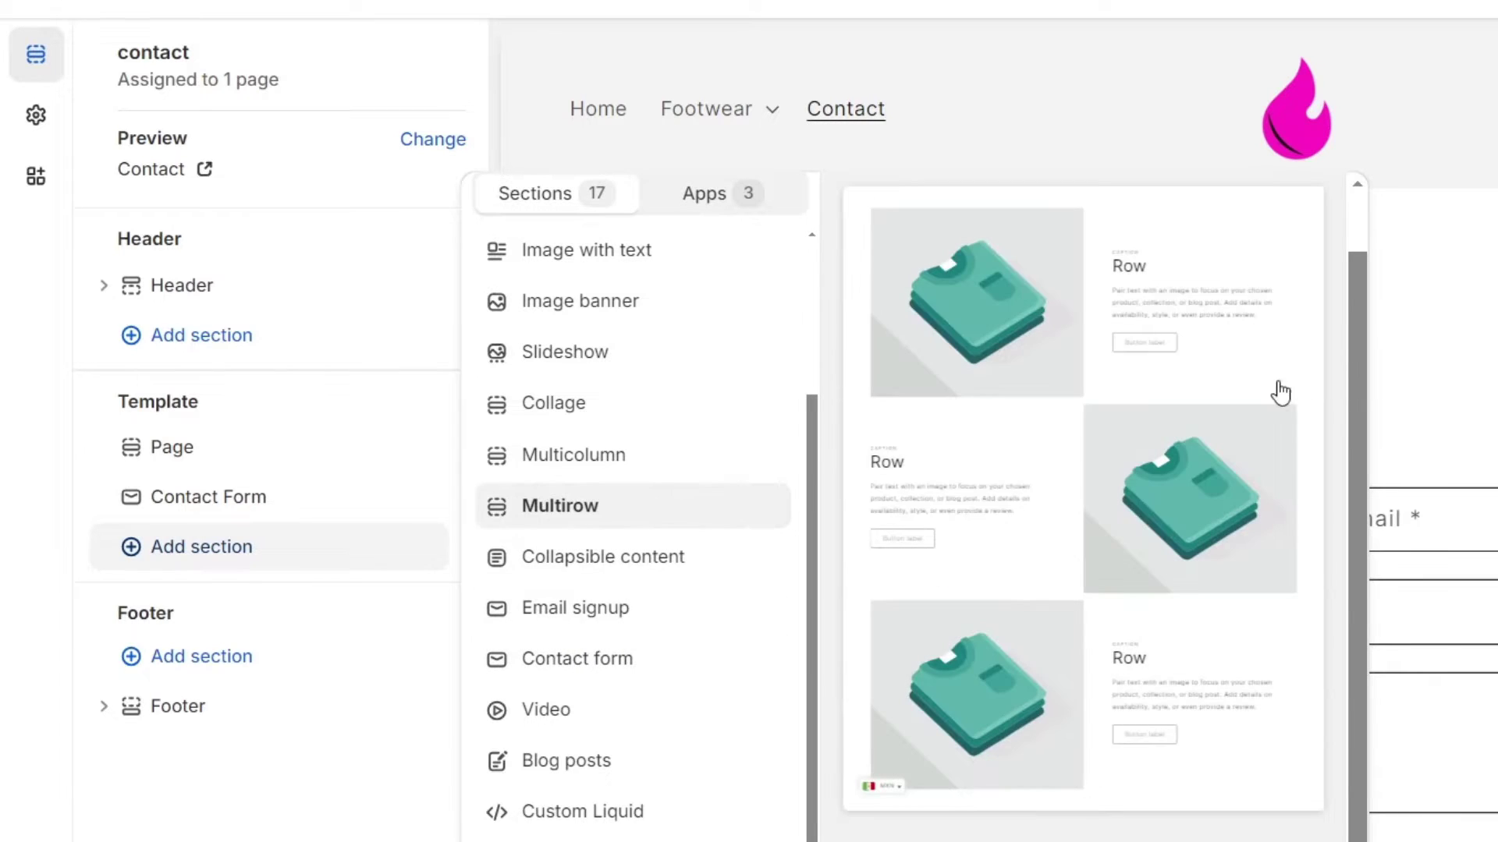
Close the sections list without adding one and review the Contact Form section's options
left_click(926, 535)
left_click(926, 536)
left_click(830, 284)
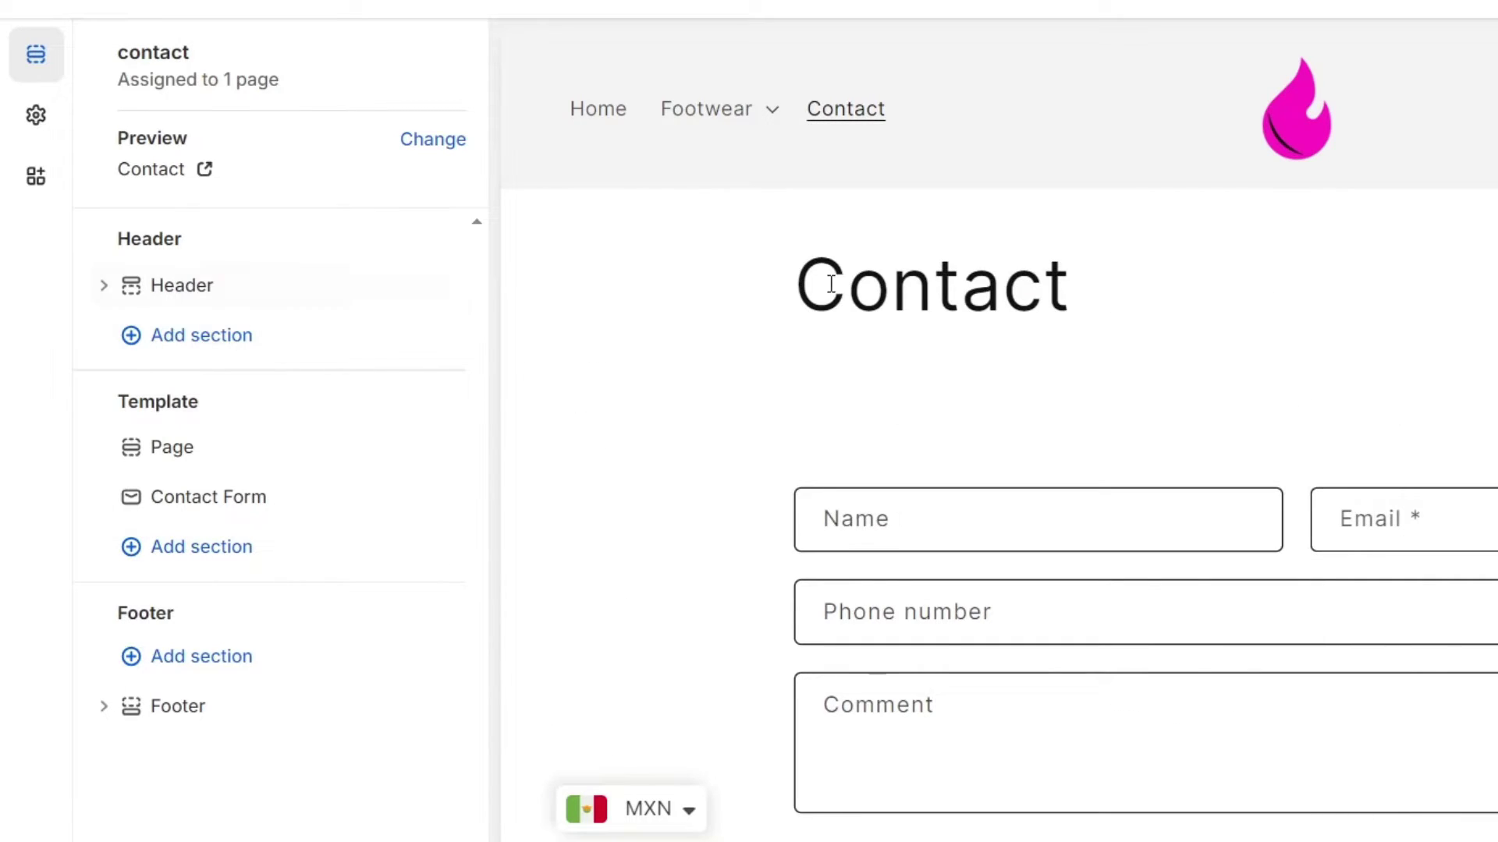
left_click(209, 497)
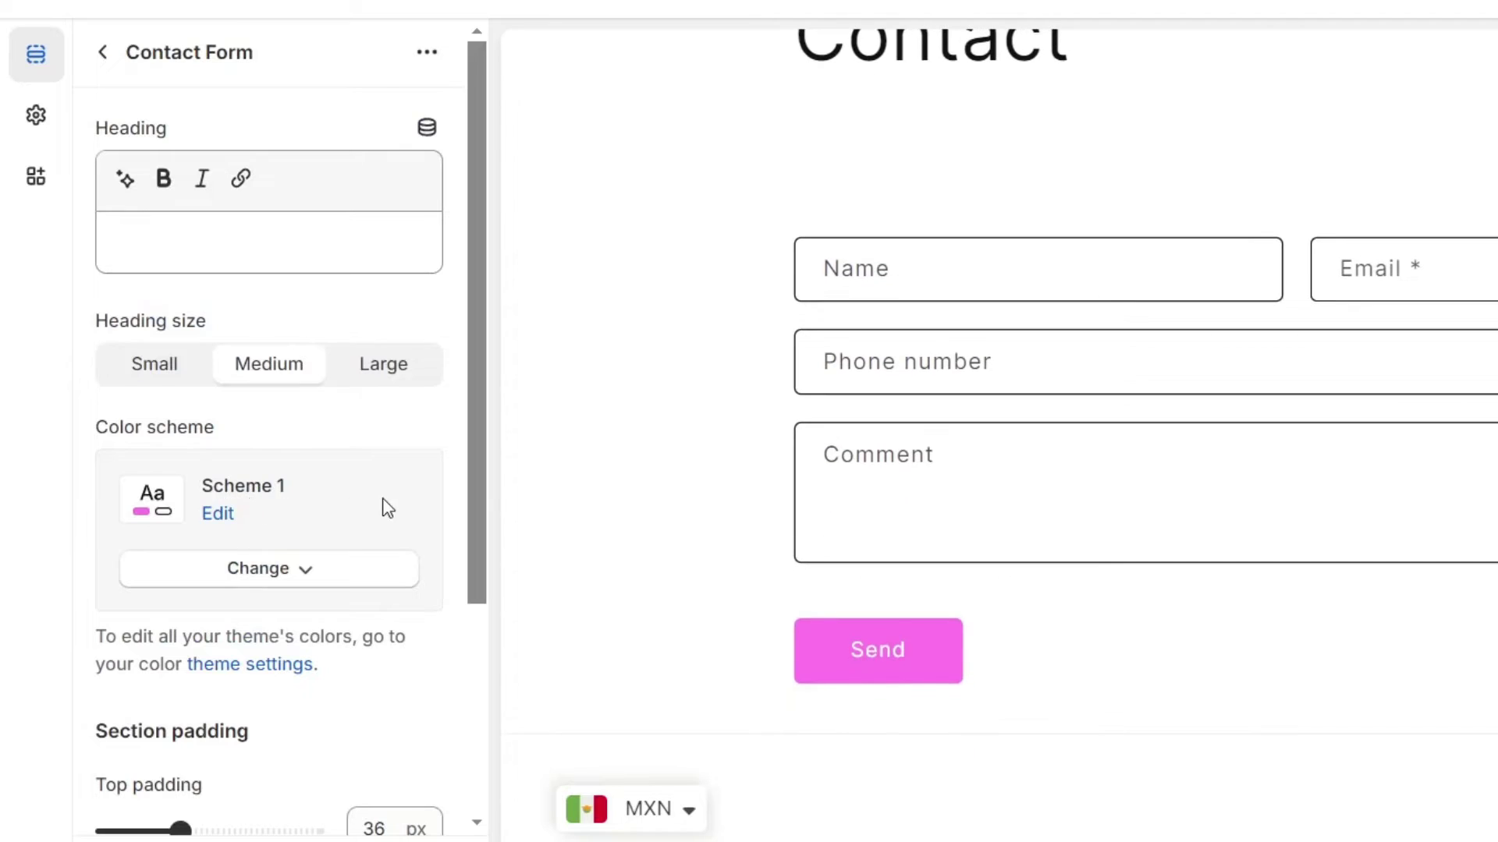
scroll(385, 508, "down", 8)
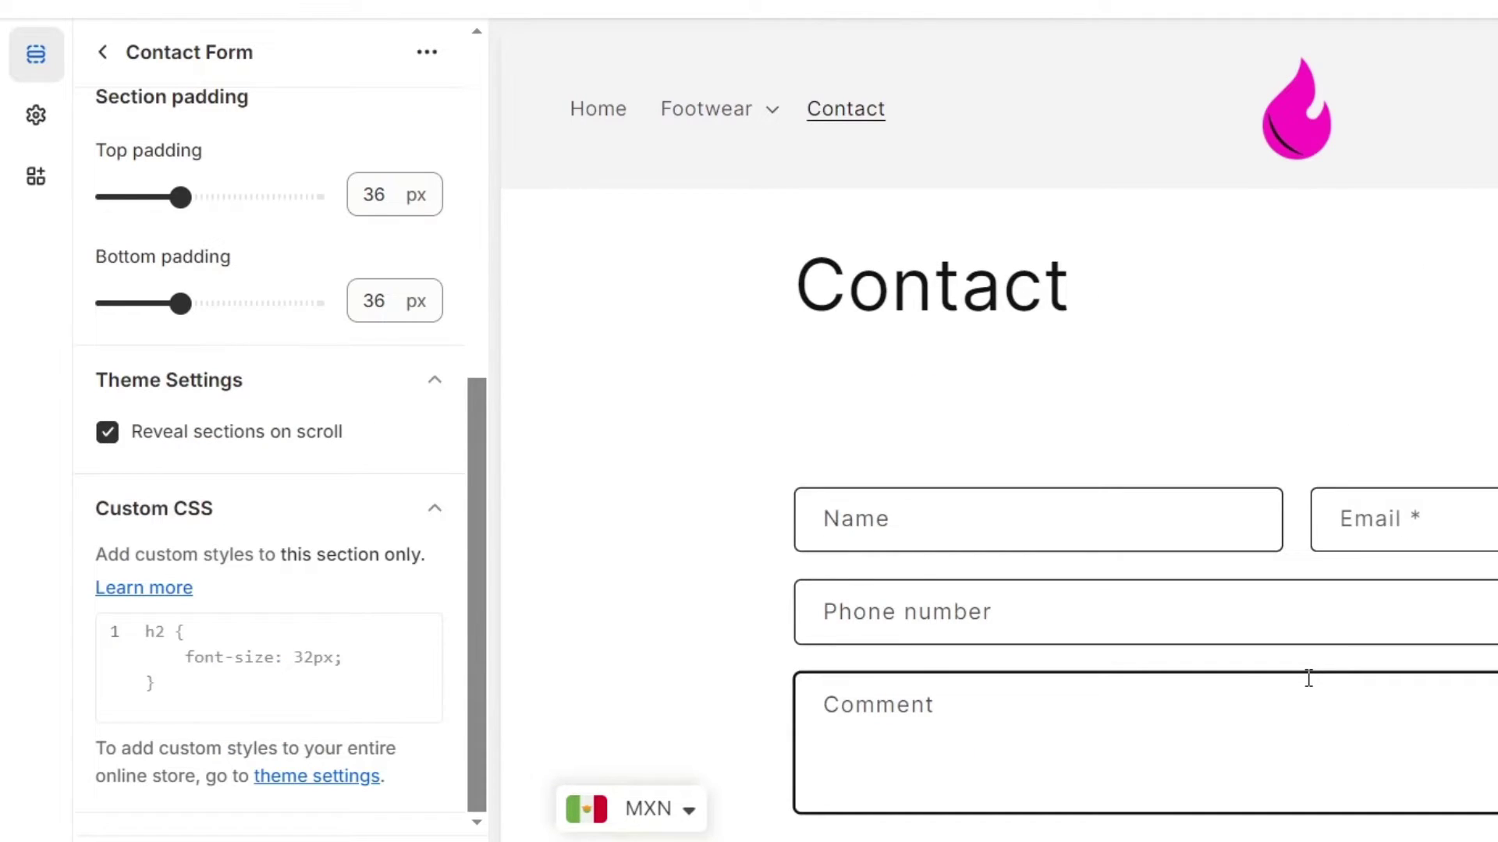
left_click(425, 54)
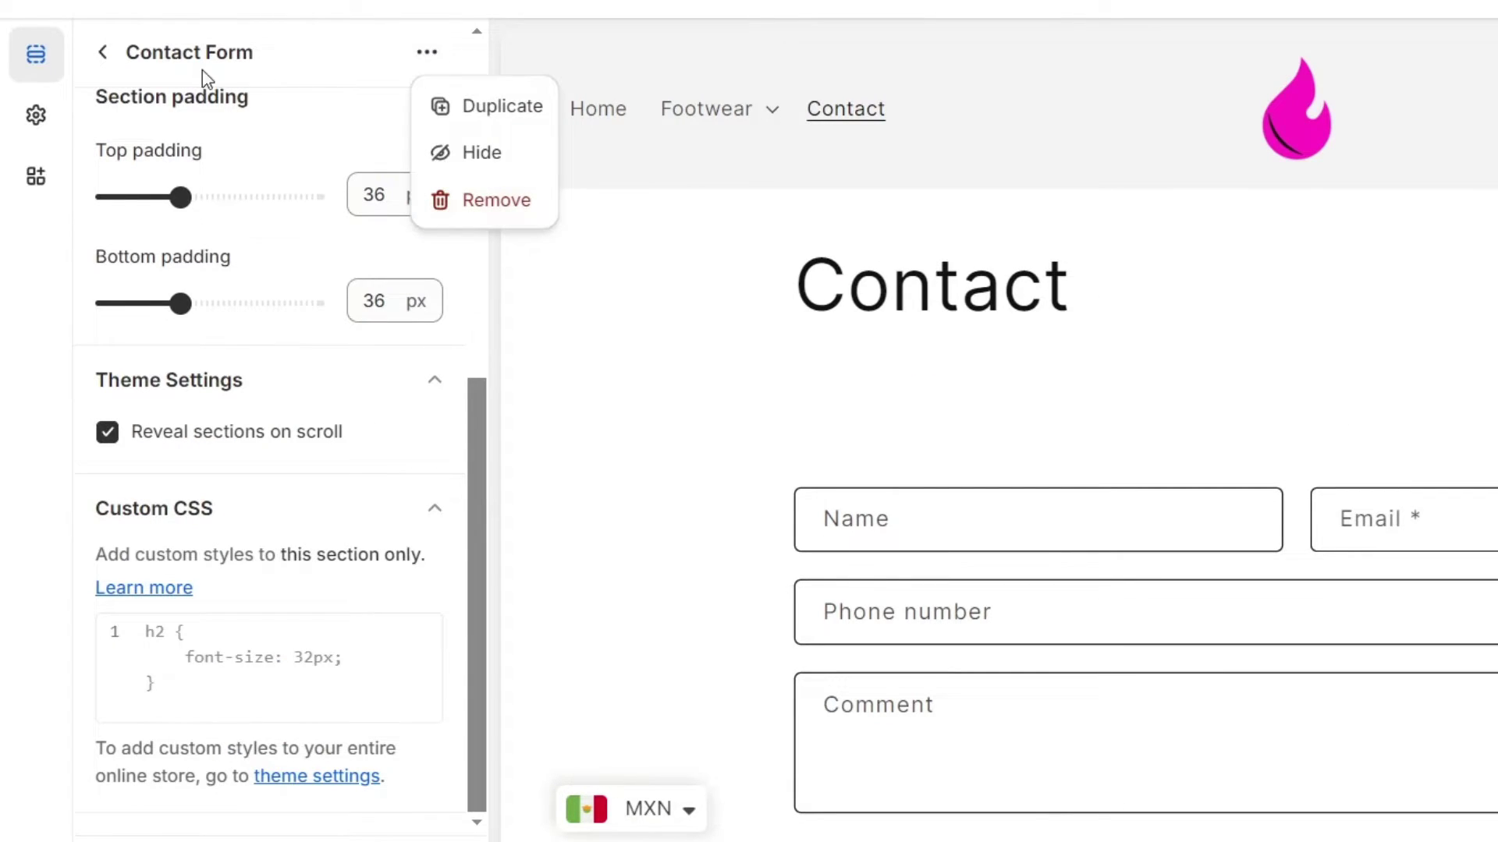
left_click(102, 52)
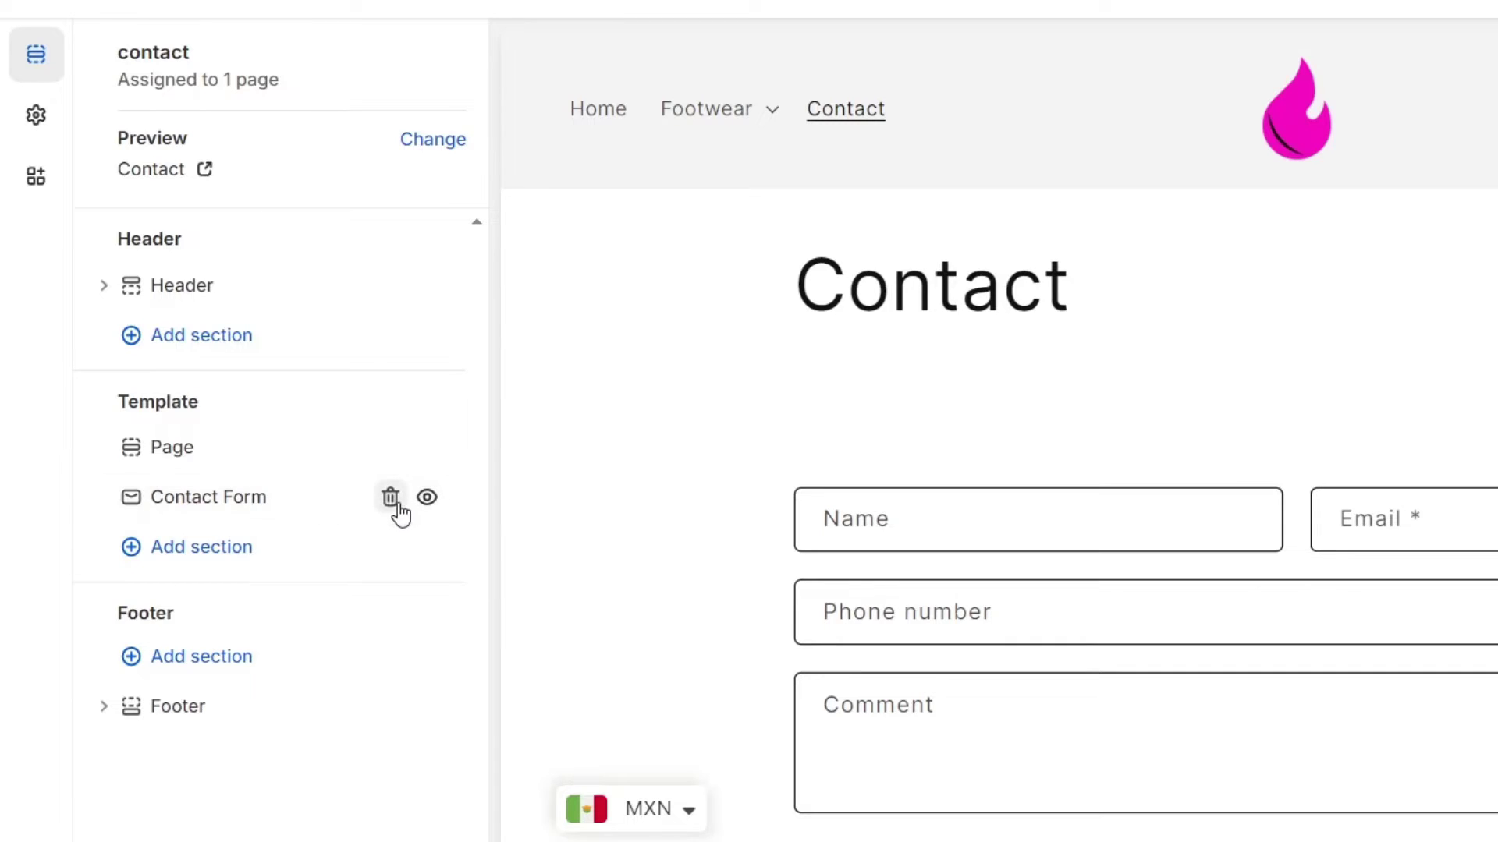
Delete the Contact Form section, hide the Page section, and save the contact template
left_click(390, 499)
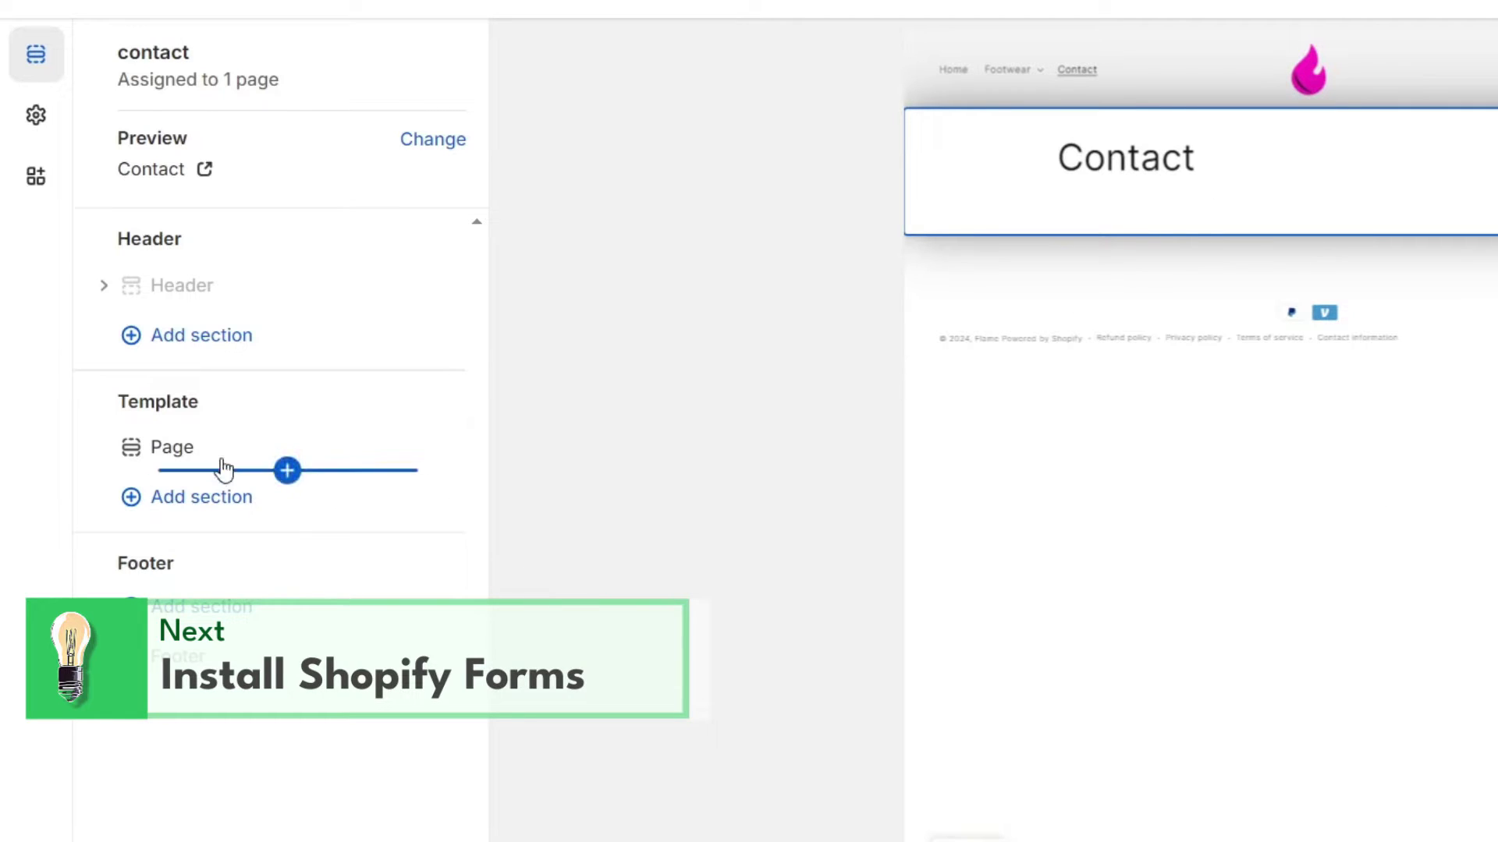
left_click(426, 448)
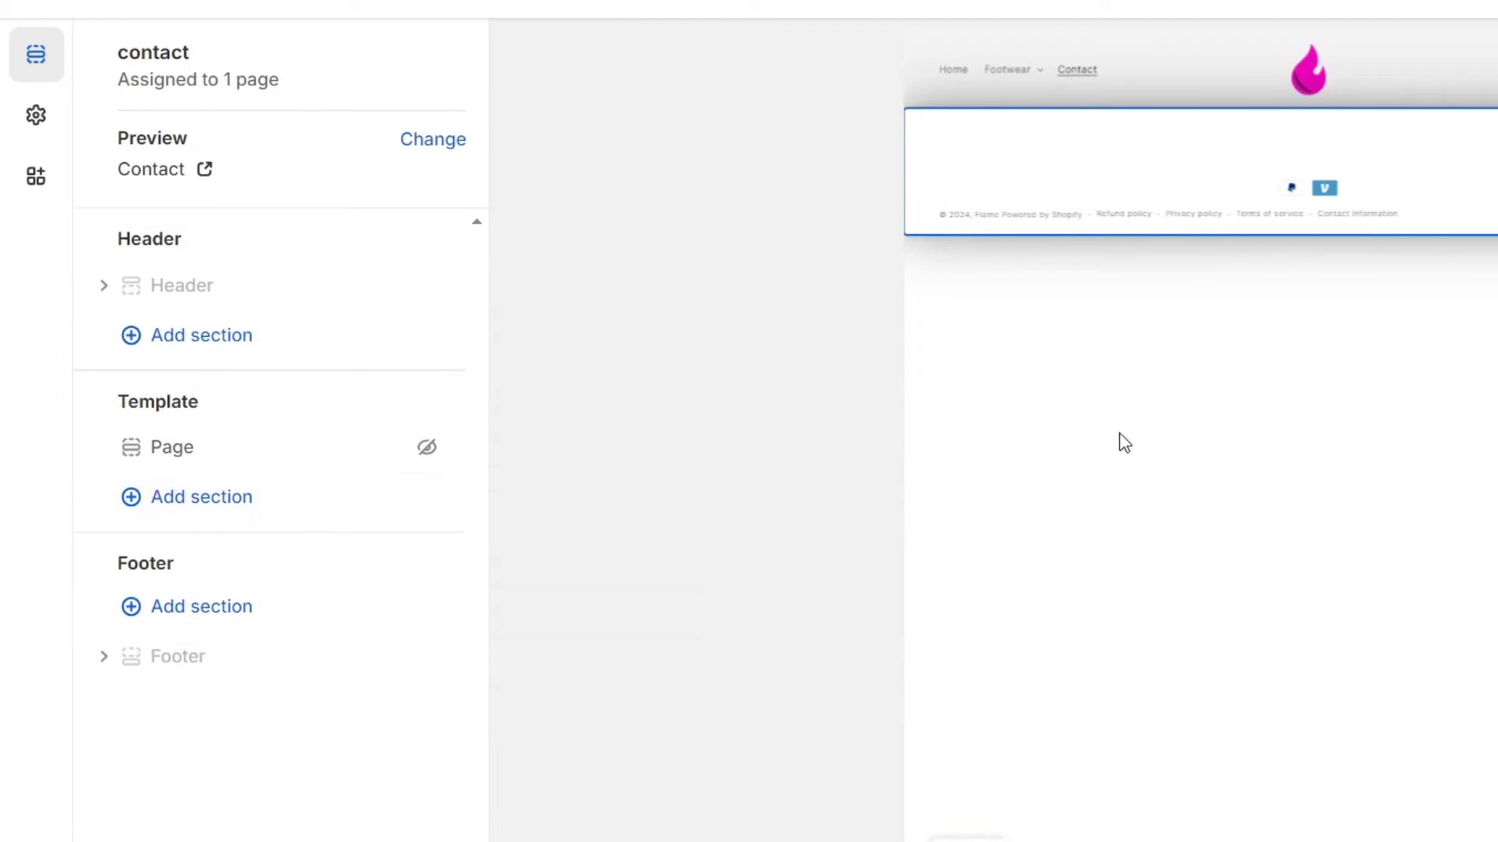
left_click(341, 505)
left_click(1397, 449)
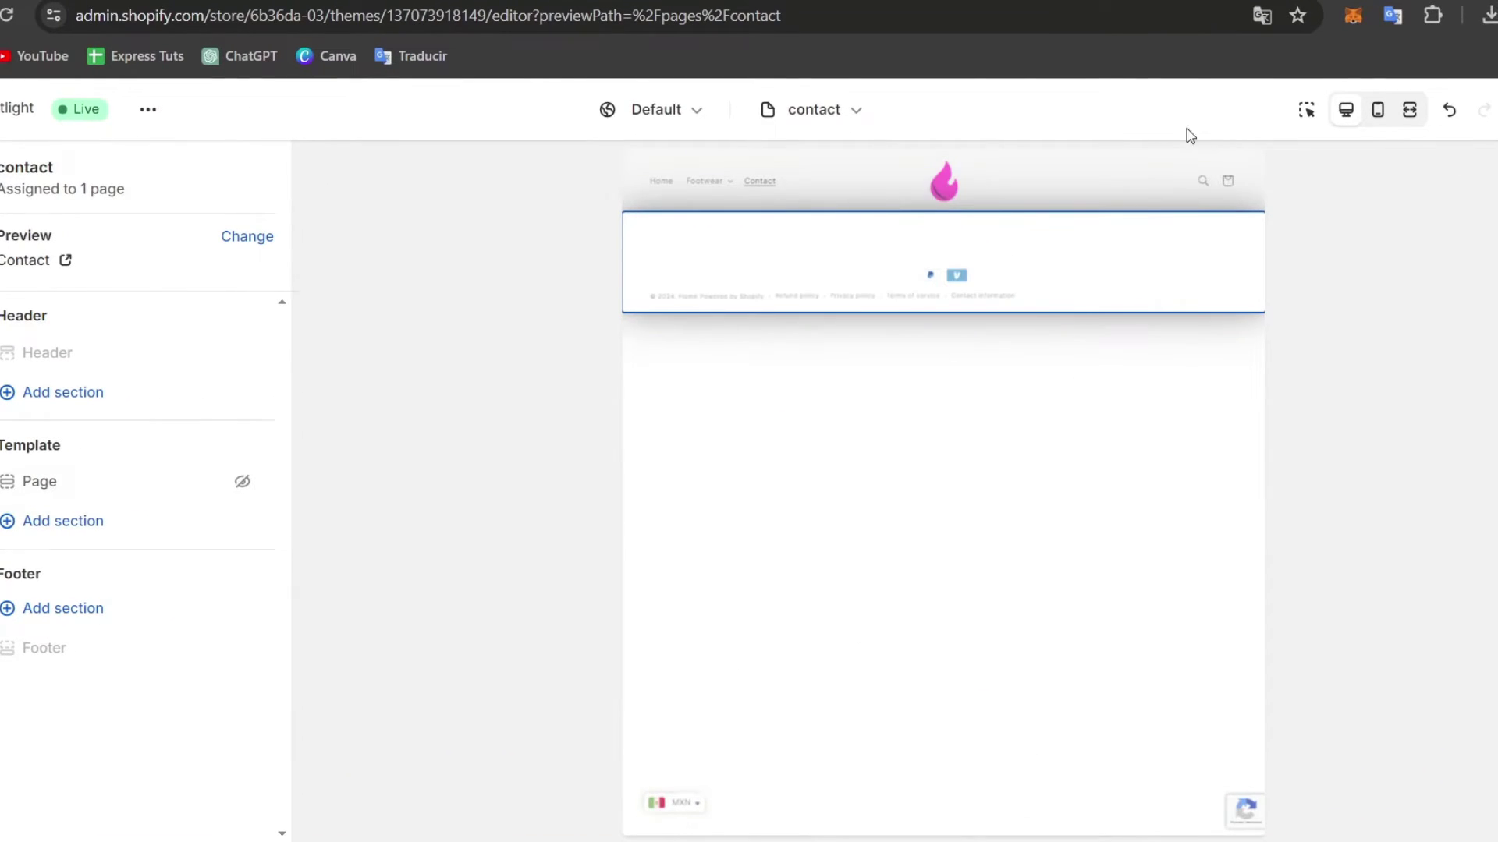
key("ctrl+s")
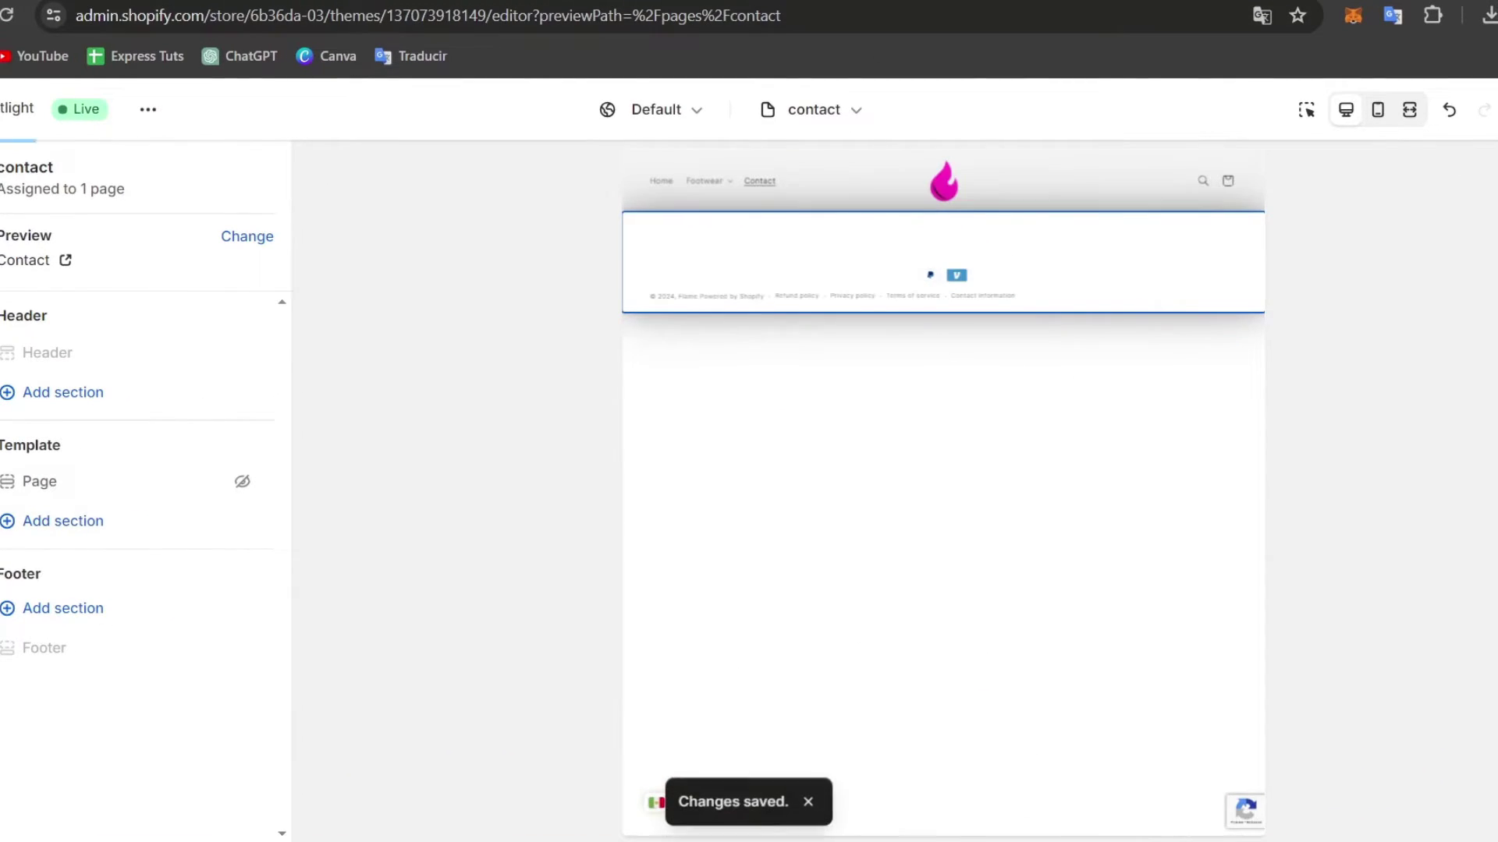
Exit the theme editor and search apps for 'fo' to open the Shopify Forms listing
left_click(10, 109)
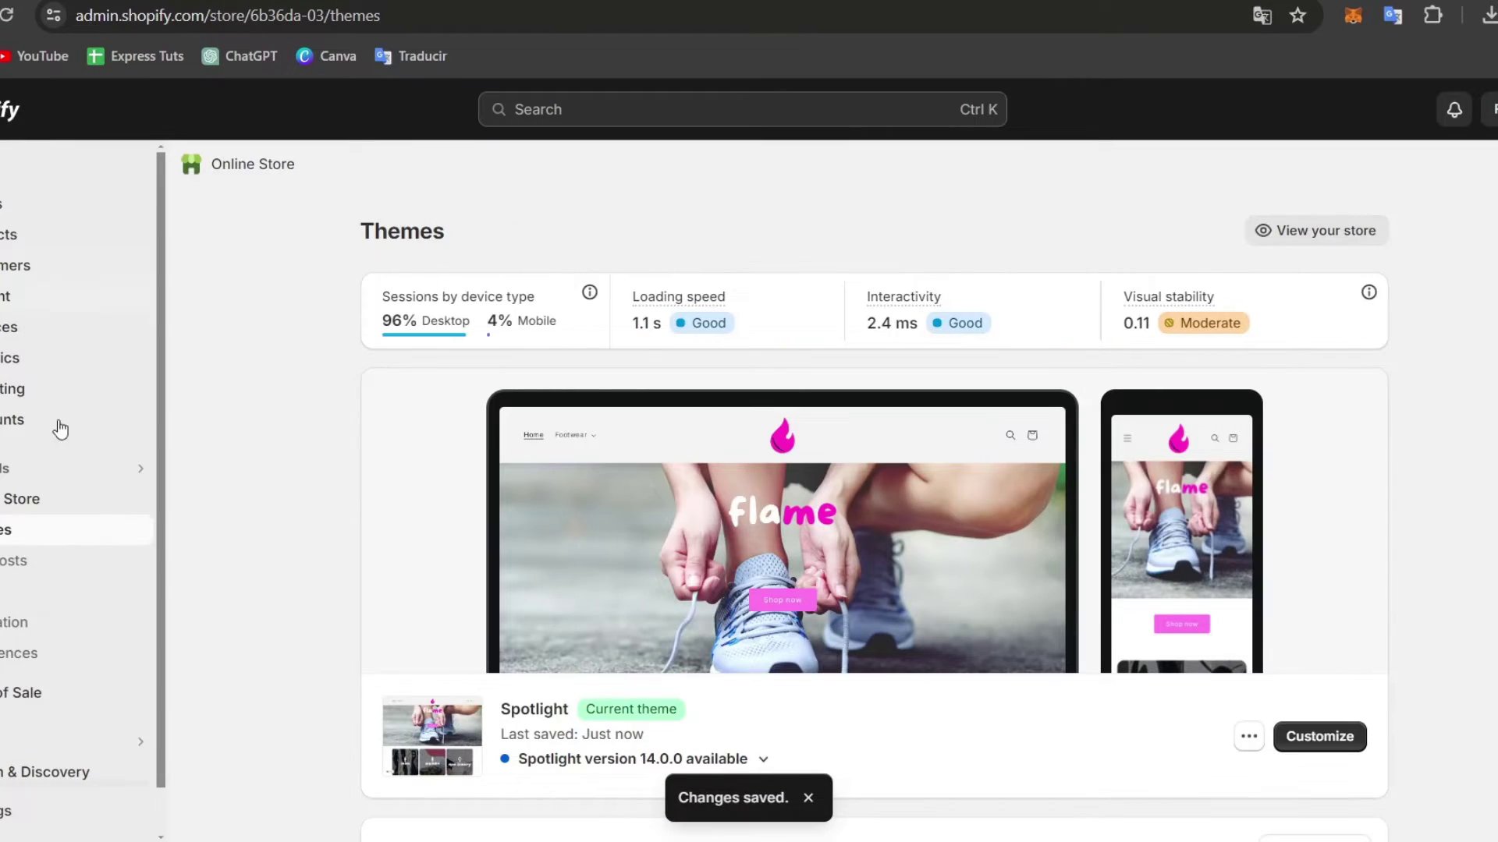
scroll(134, 694, "down", 1)
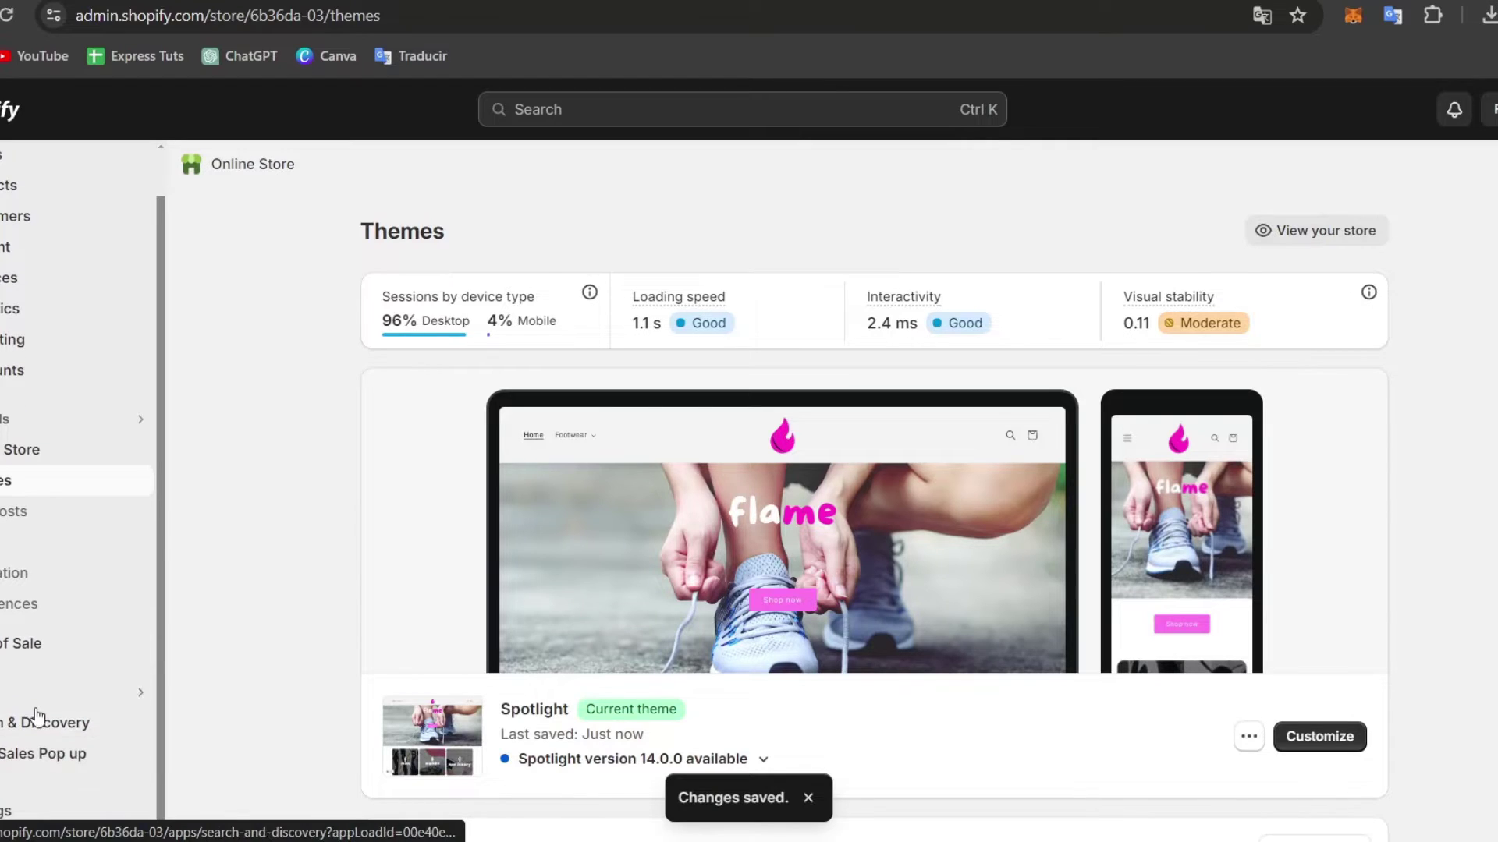
left_click(35, 694)
type("forms")
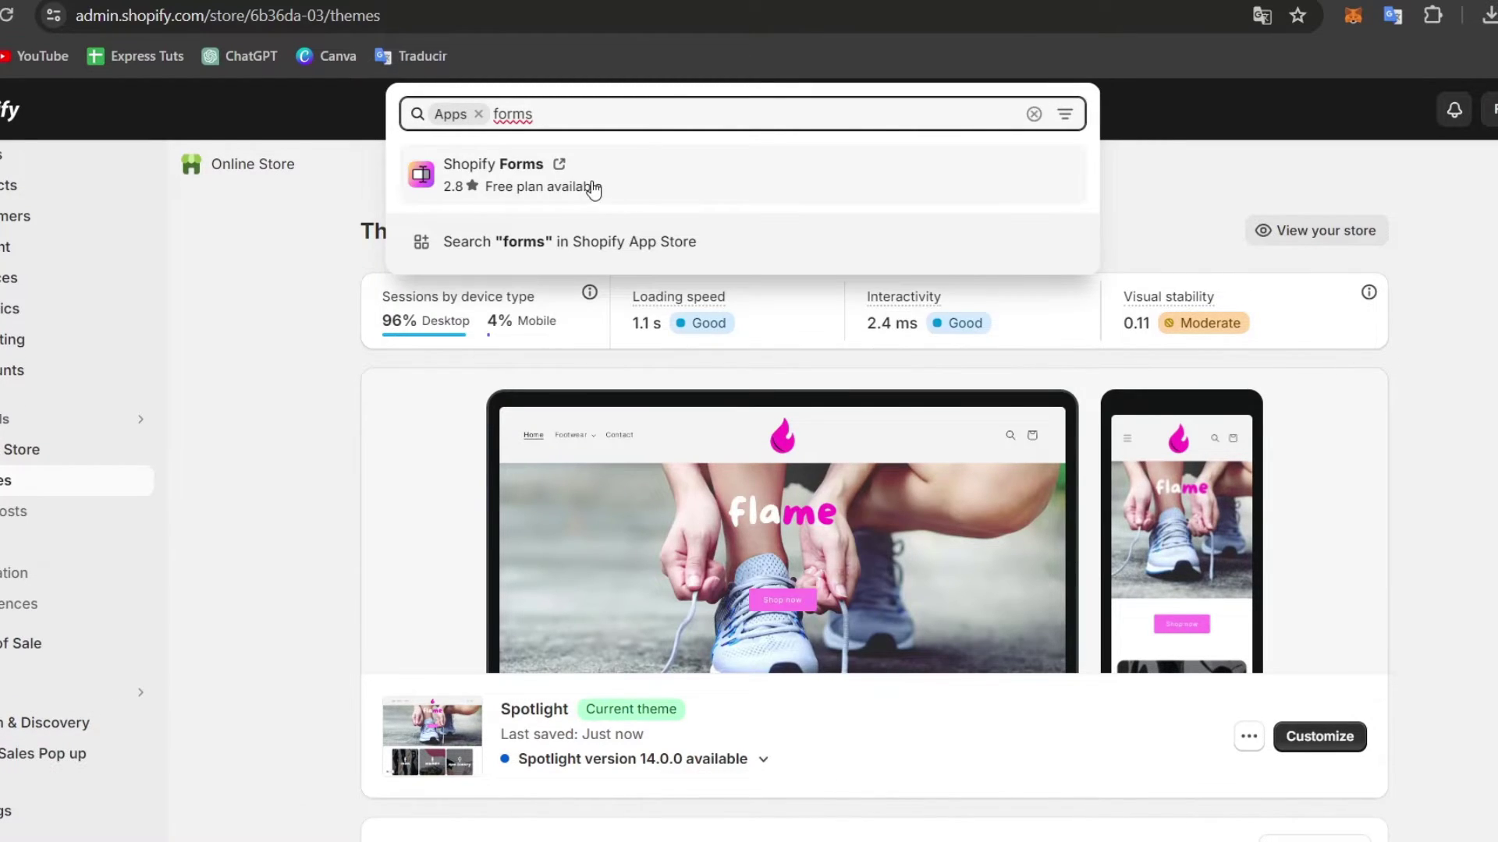
left_click(595, 189)
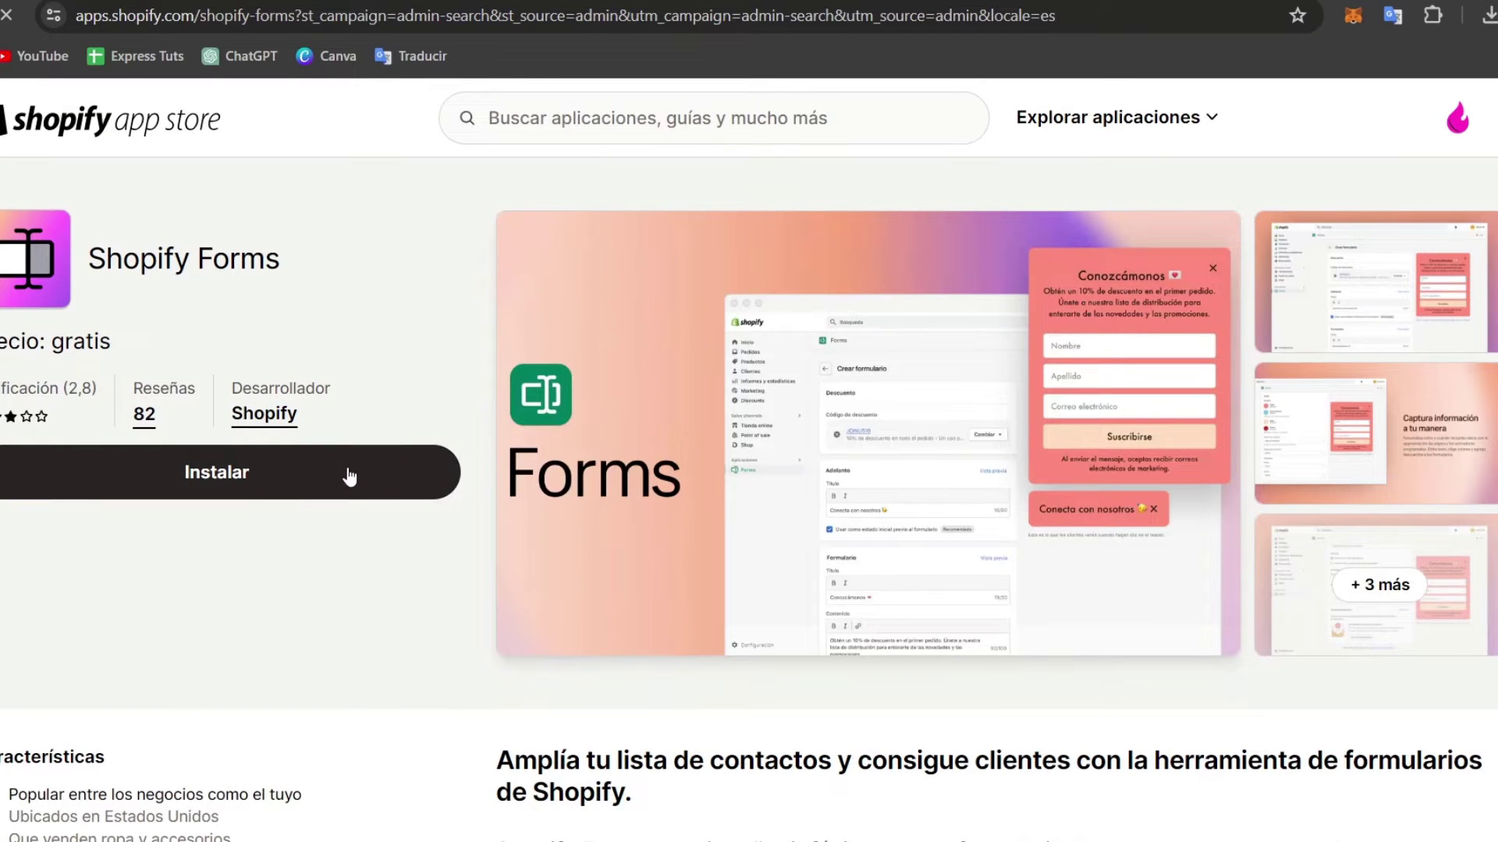
Install the free Shopify Forms app, dismissing the translation prompt and approving its permissions
left_click(349, 476)
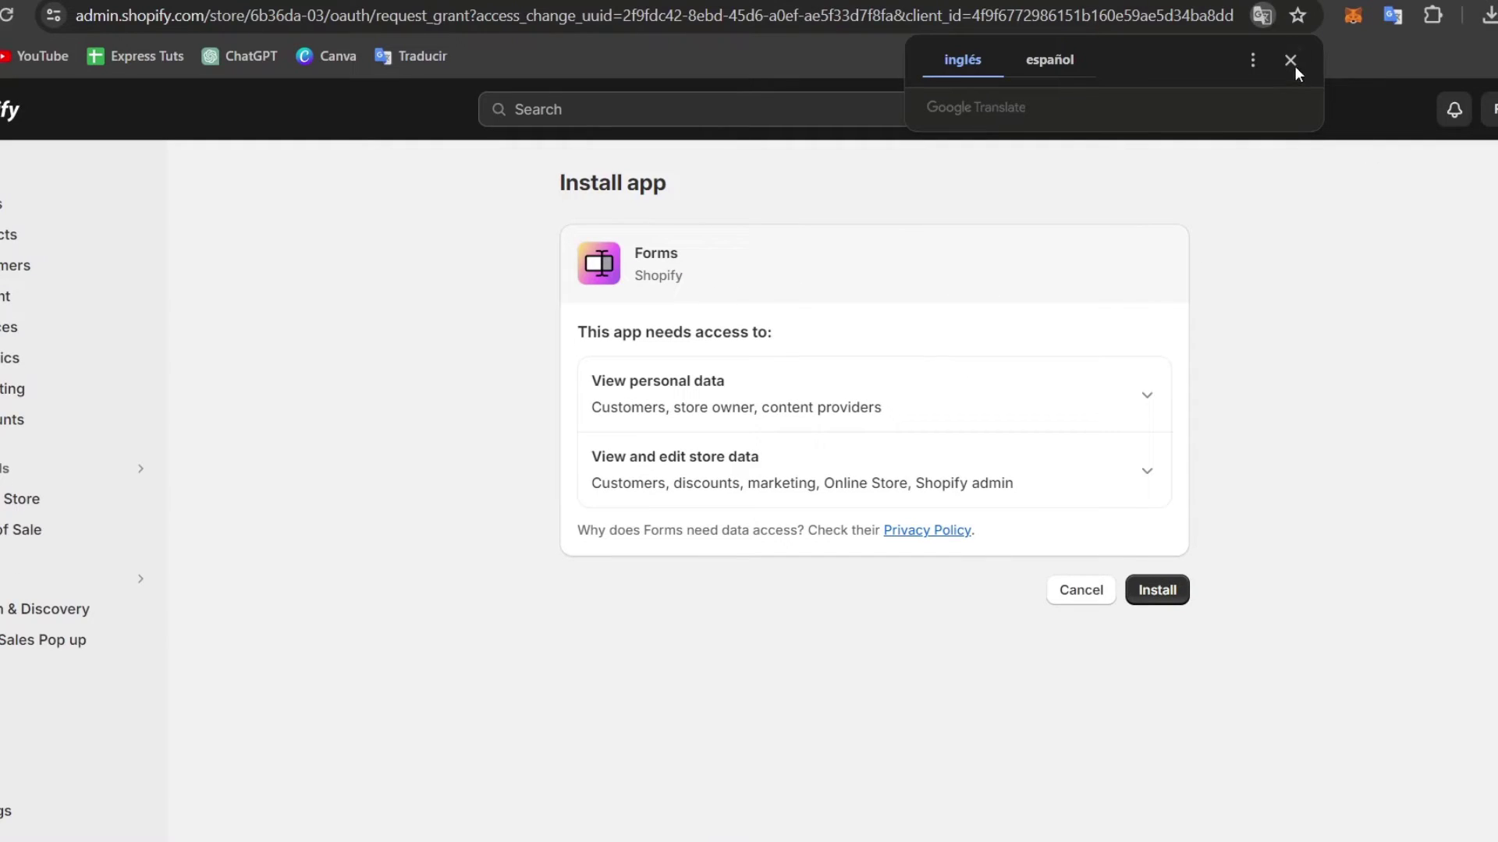
left_click(1292, 62)
left_click(1170, 592)
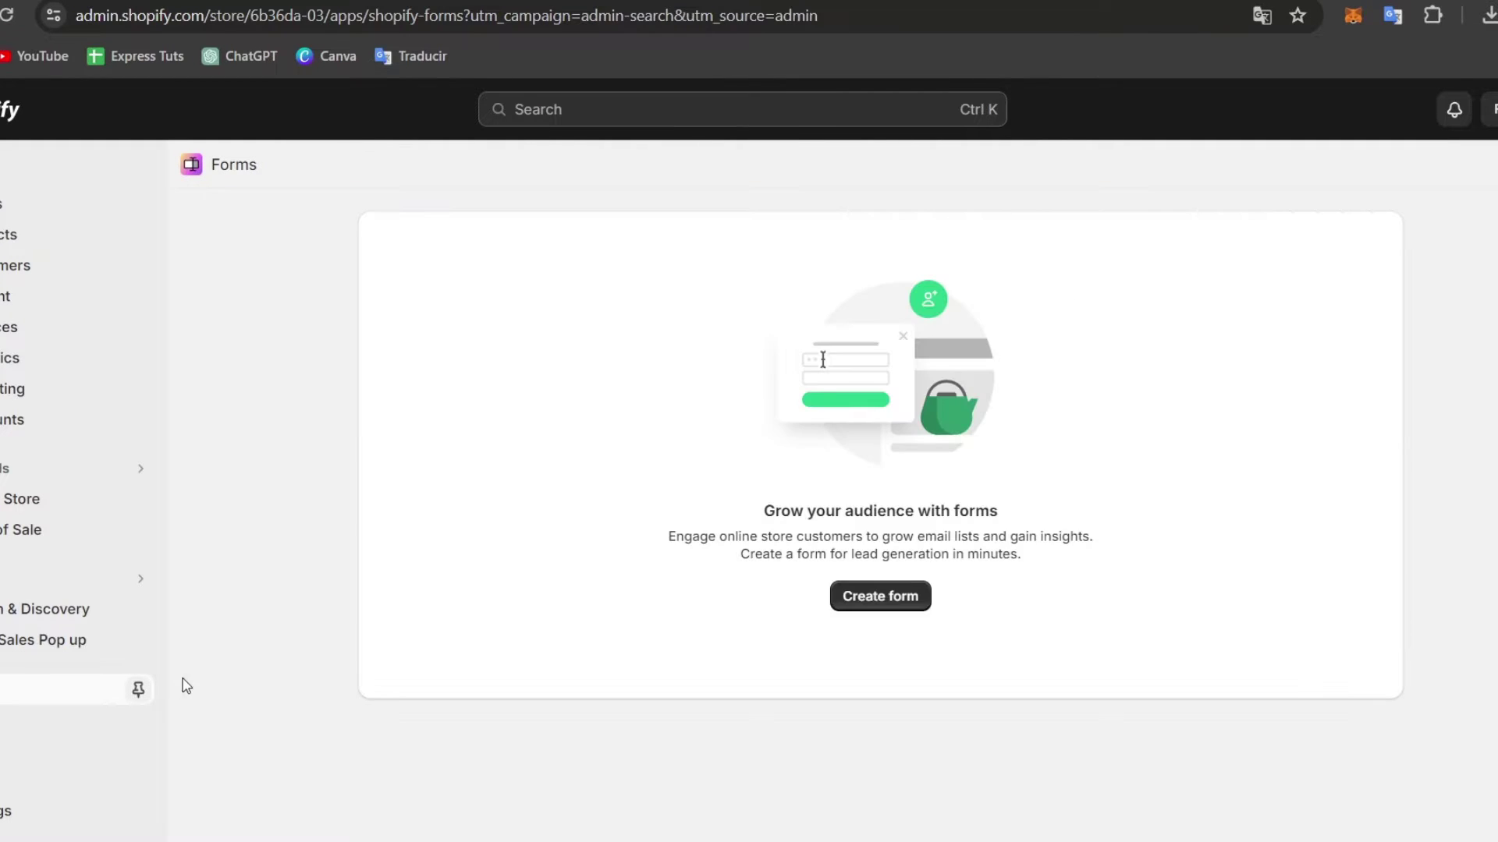
Pin Forms to the sidebar and create an inline form named 'Contact'
left_click(137, 691)
left_click(847, 589)
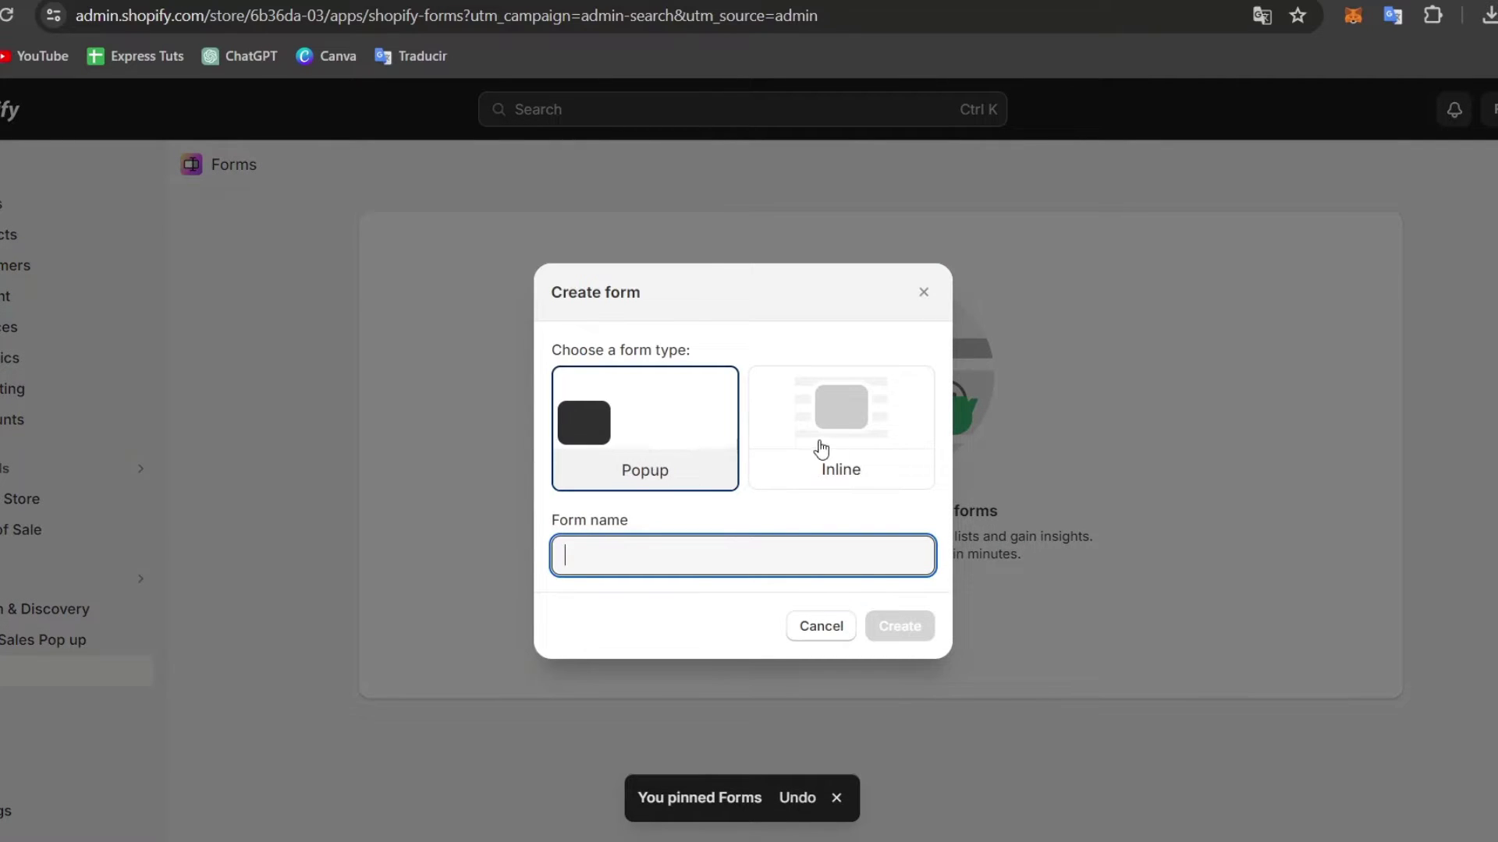
left_click(879, 432)
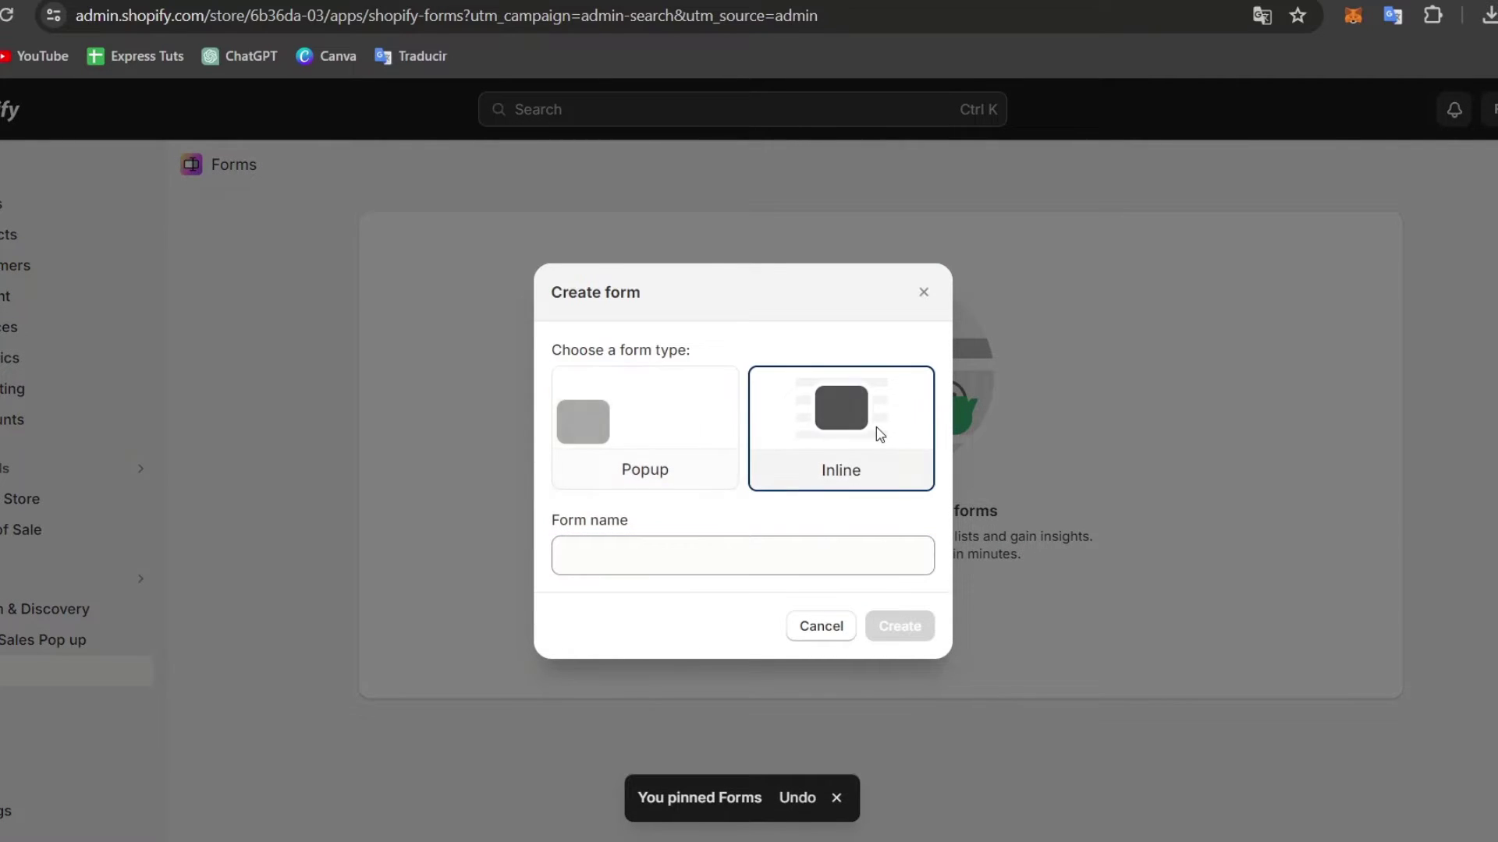
left_click(691, 564)
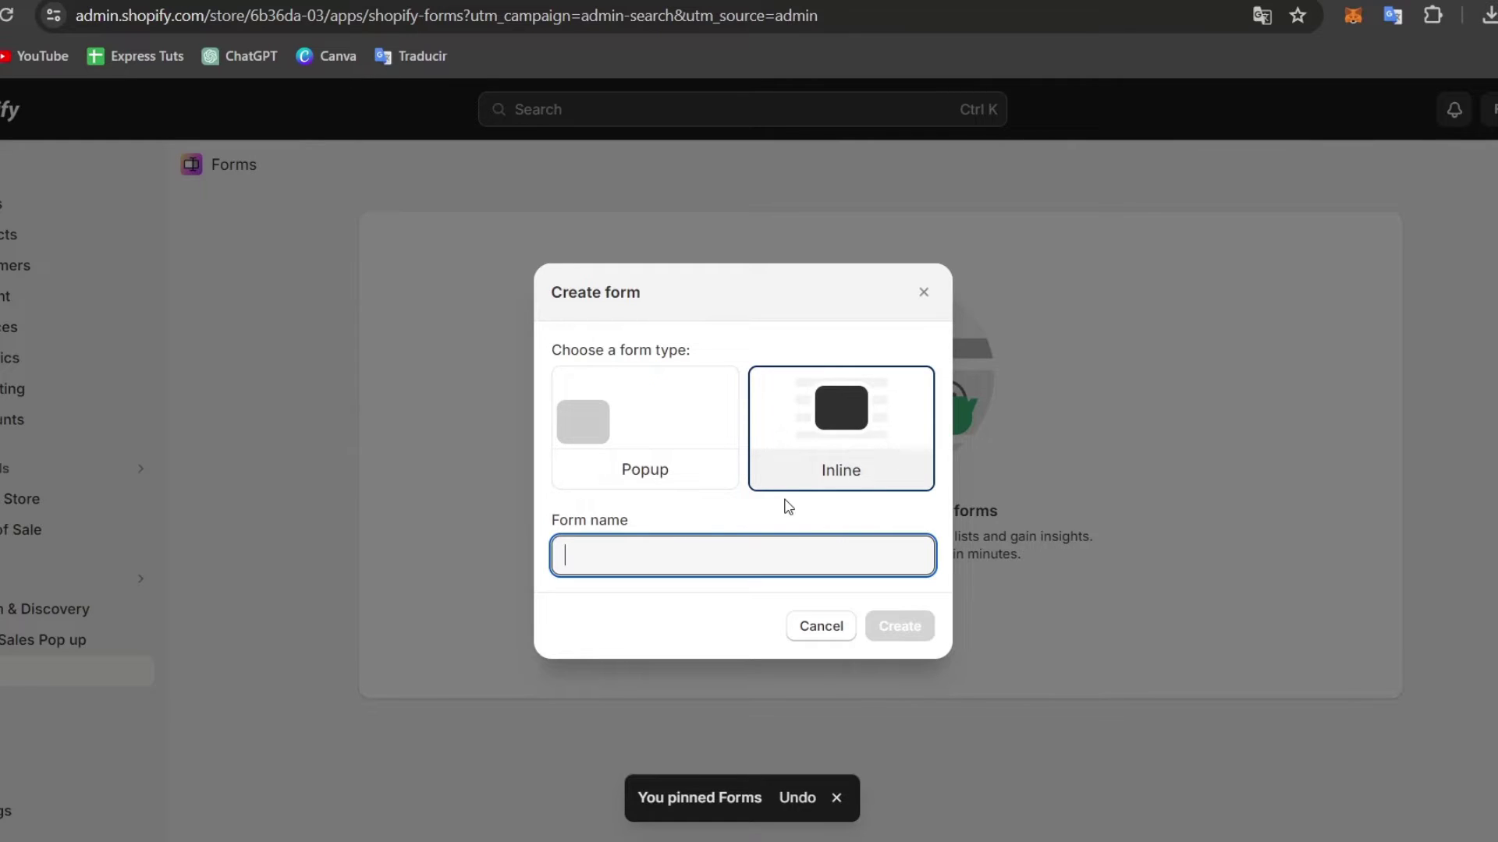
type("C")
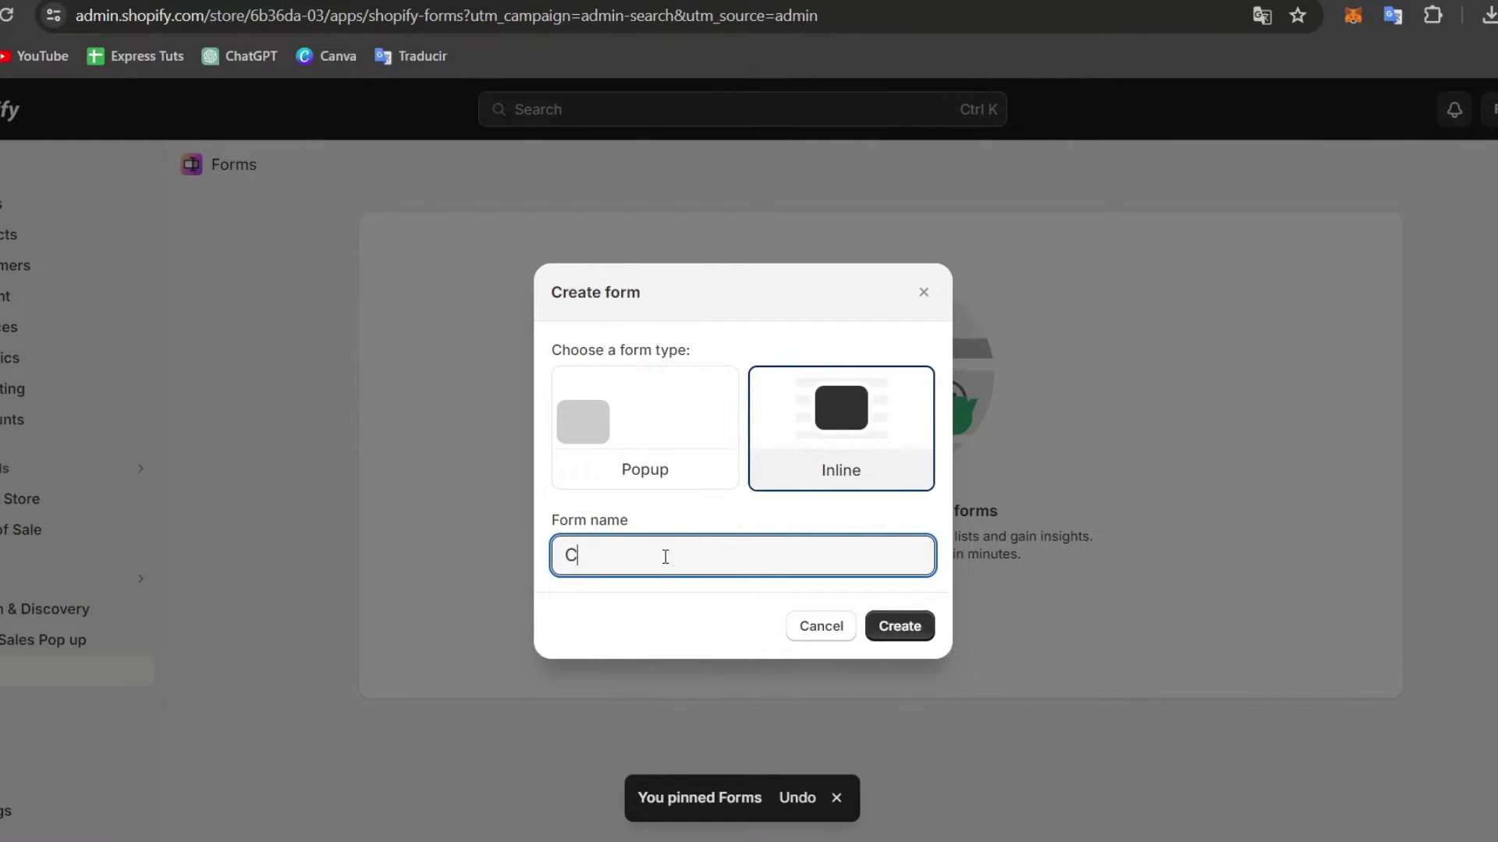
type("ontact")
left_click(912, 624)
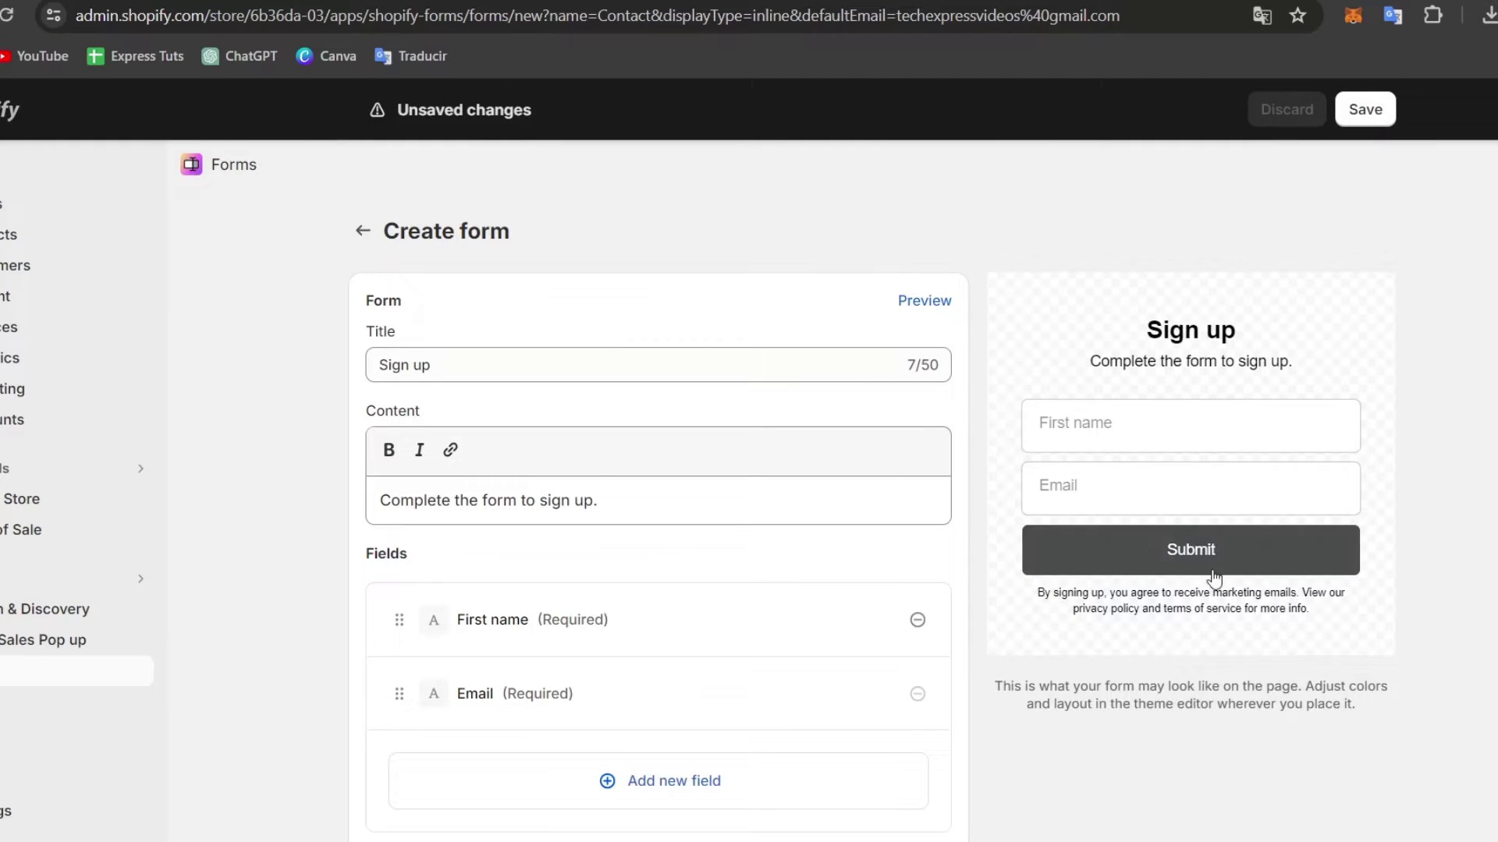
Replace the 'Sign up' title with 'Contact Us' and the content with 'Reach us and leave your data here:'
left_click(538, 363)
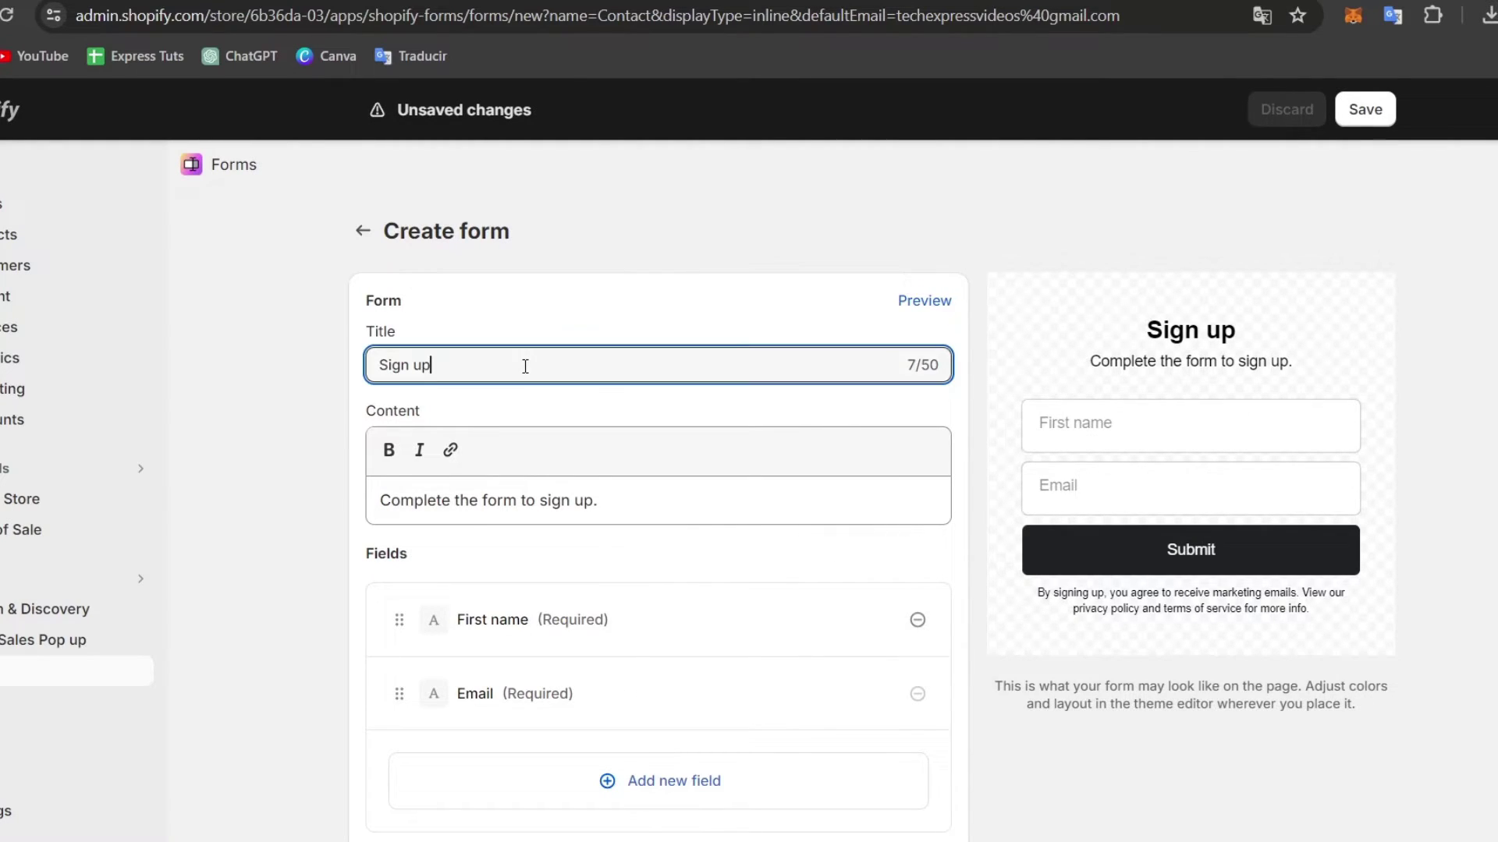
key("ctrl+a")
type("Contact Us")
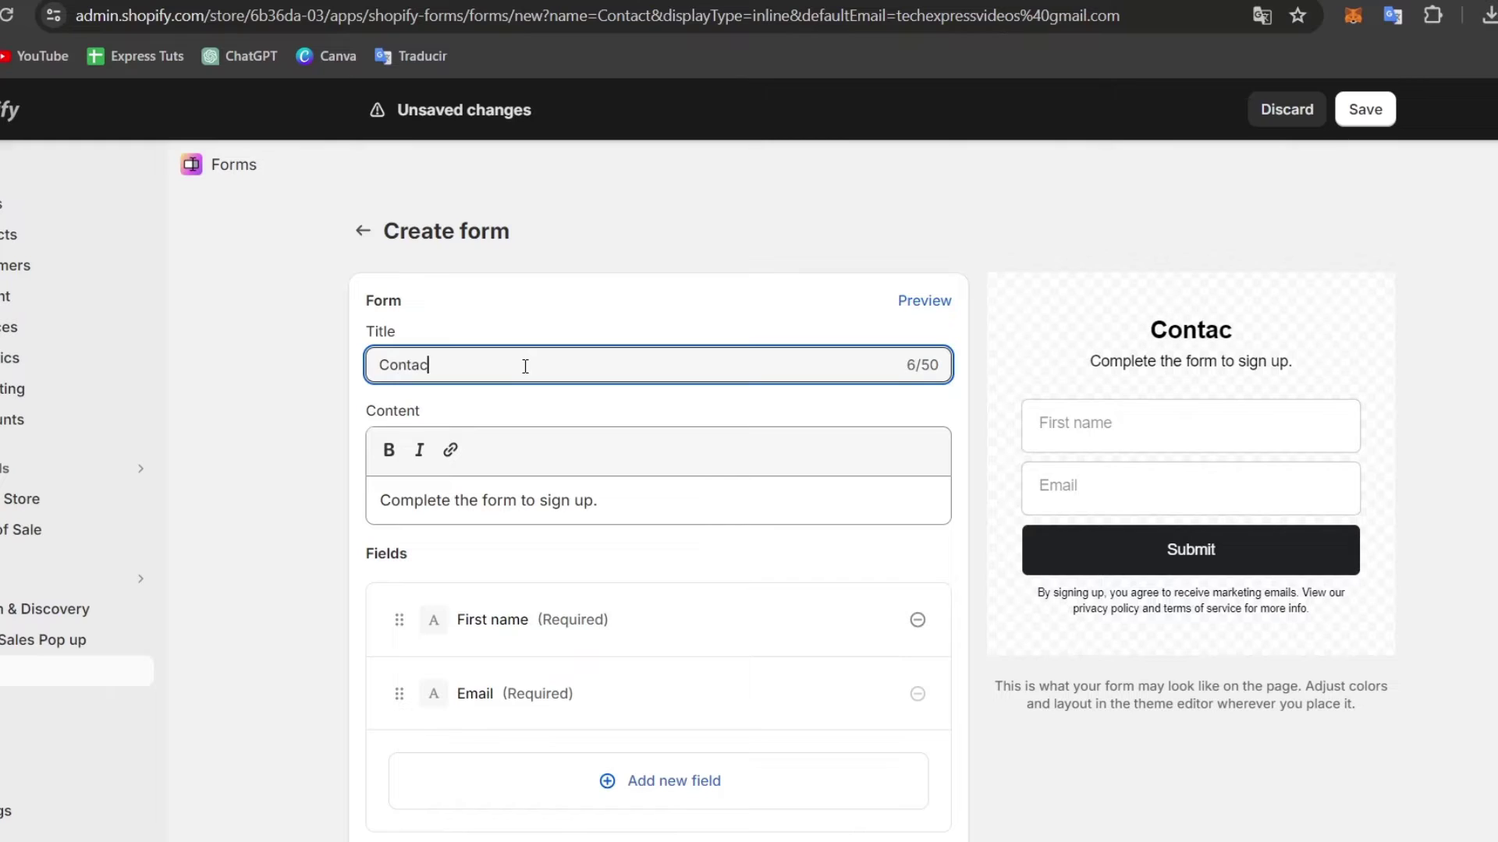
triple_click(706, 512)
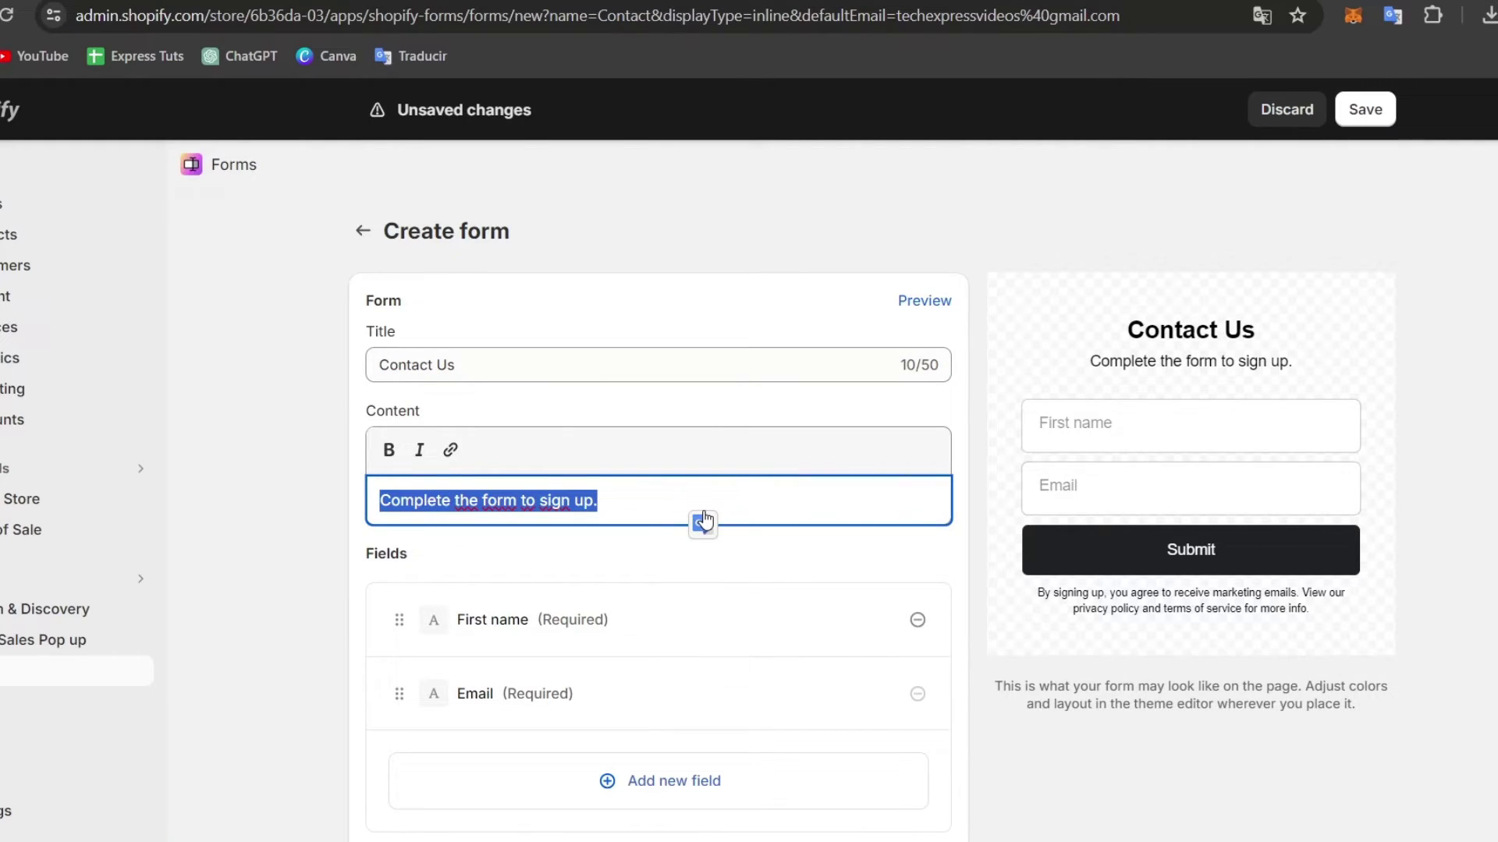
type("Reach us and leav")
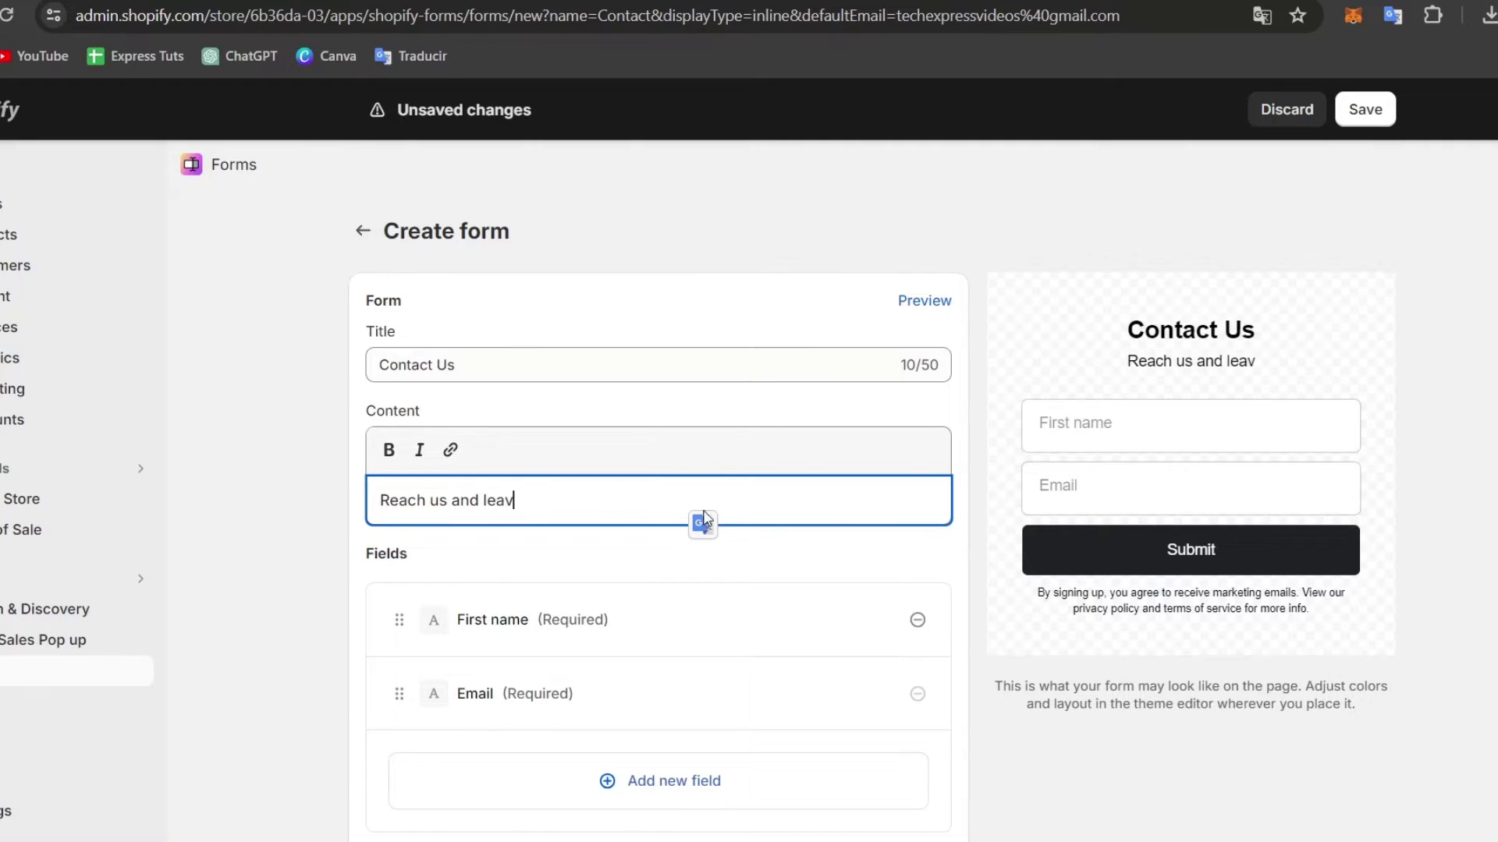
type("e your ")
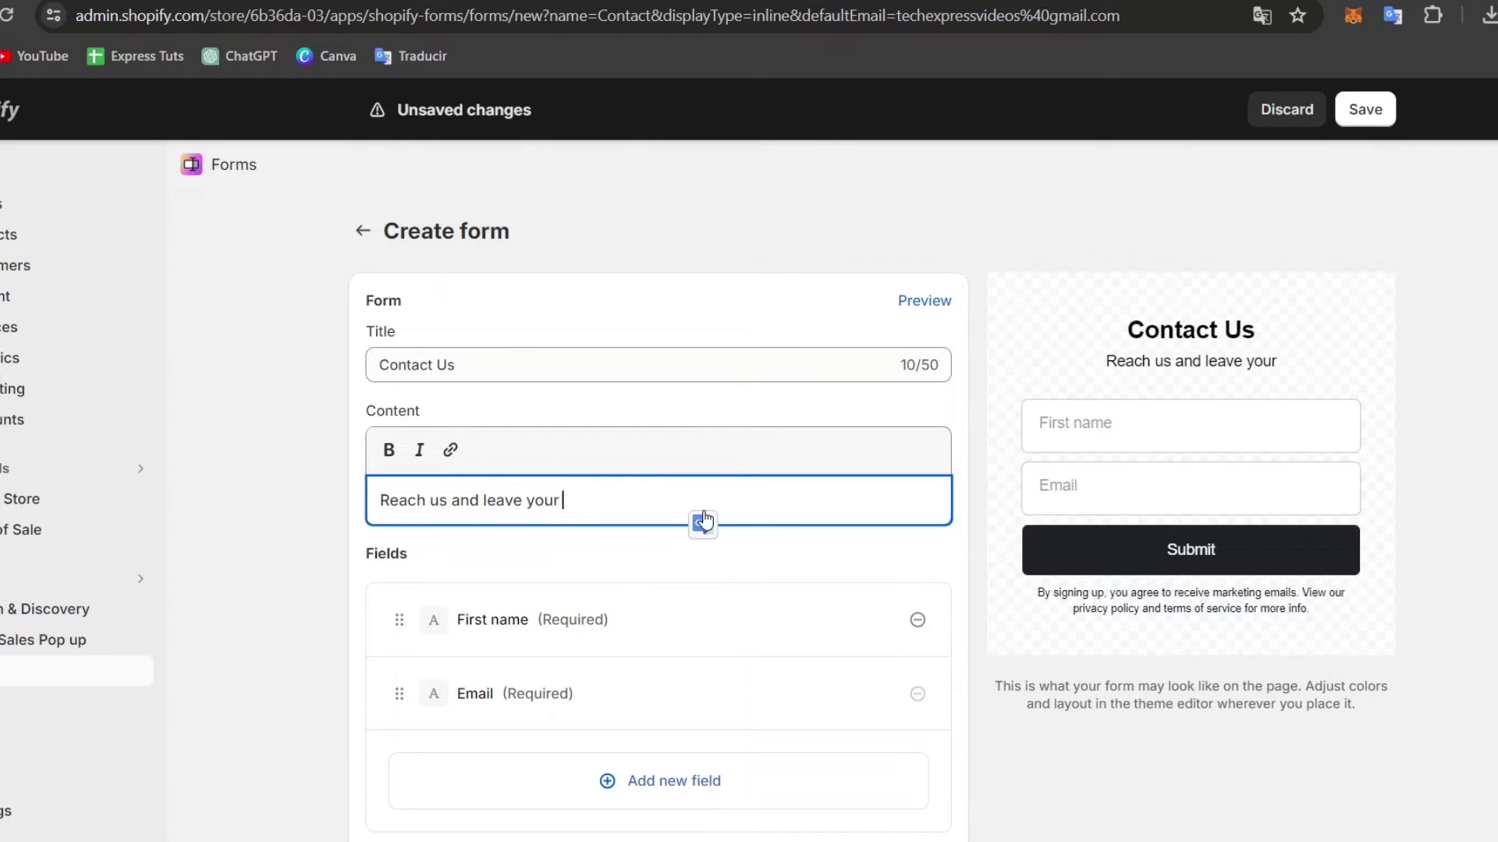
type("data here:")
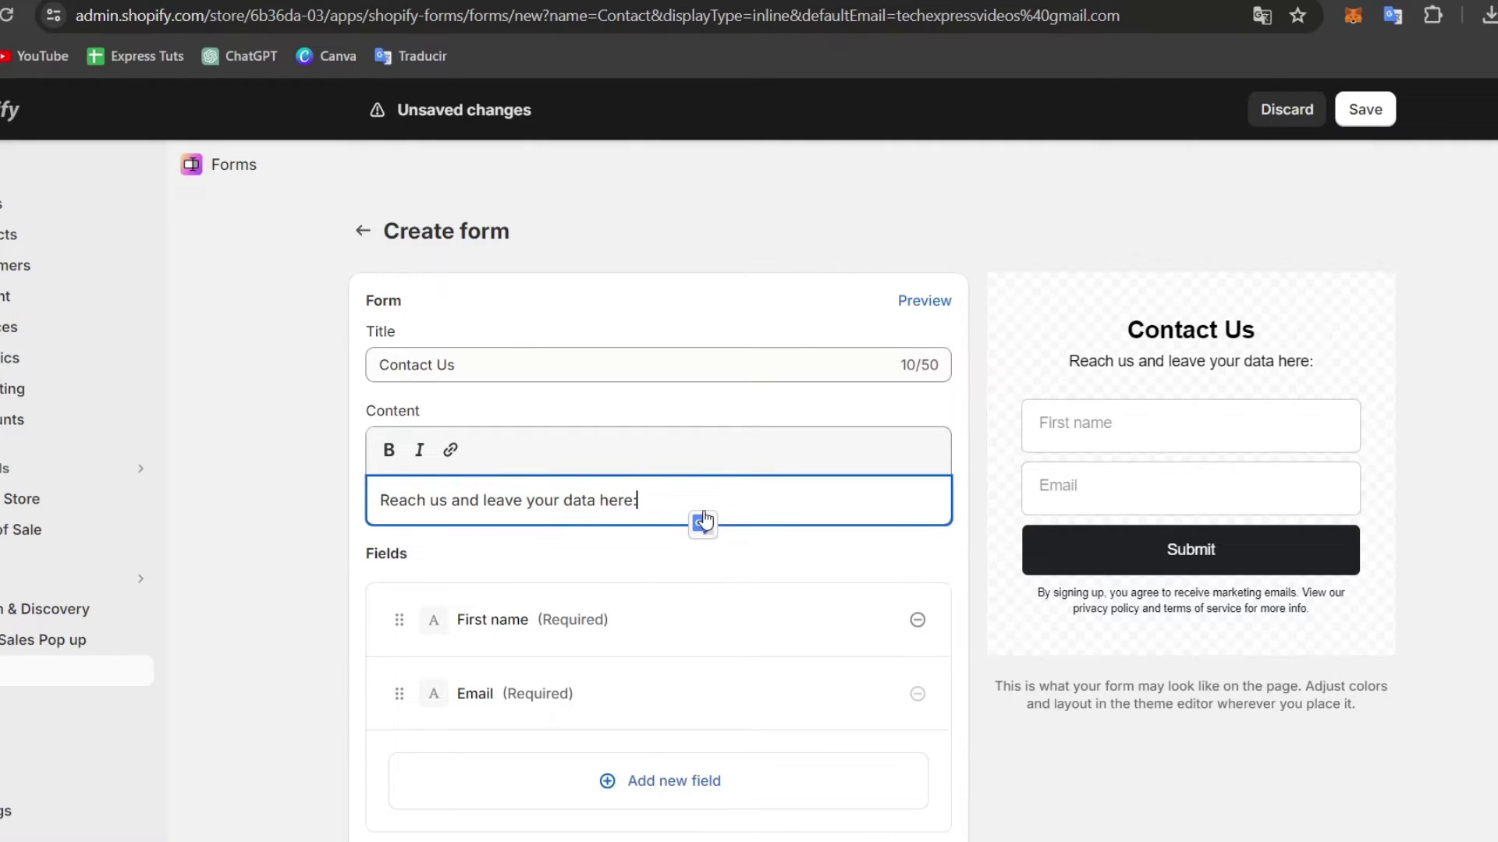
scroll(768, 510, "down", 2)
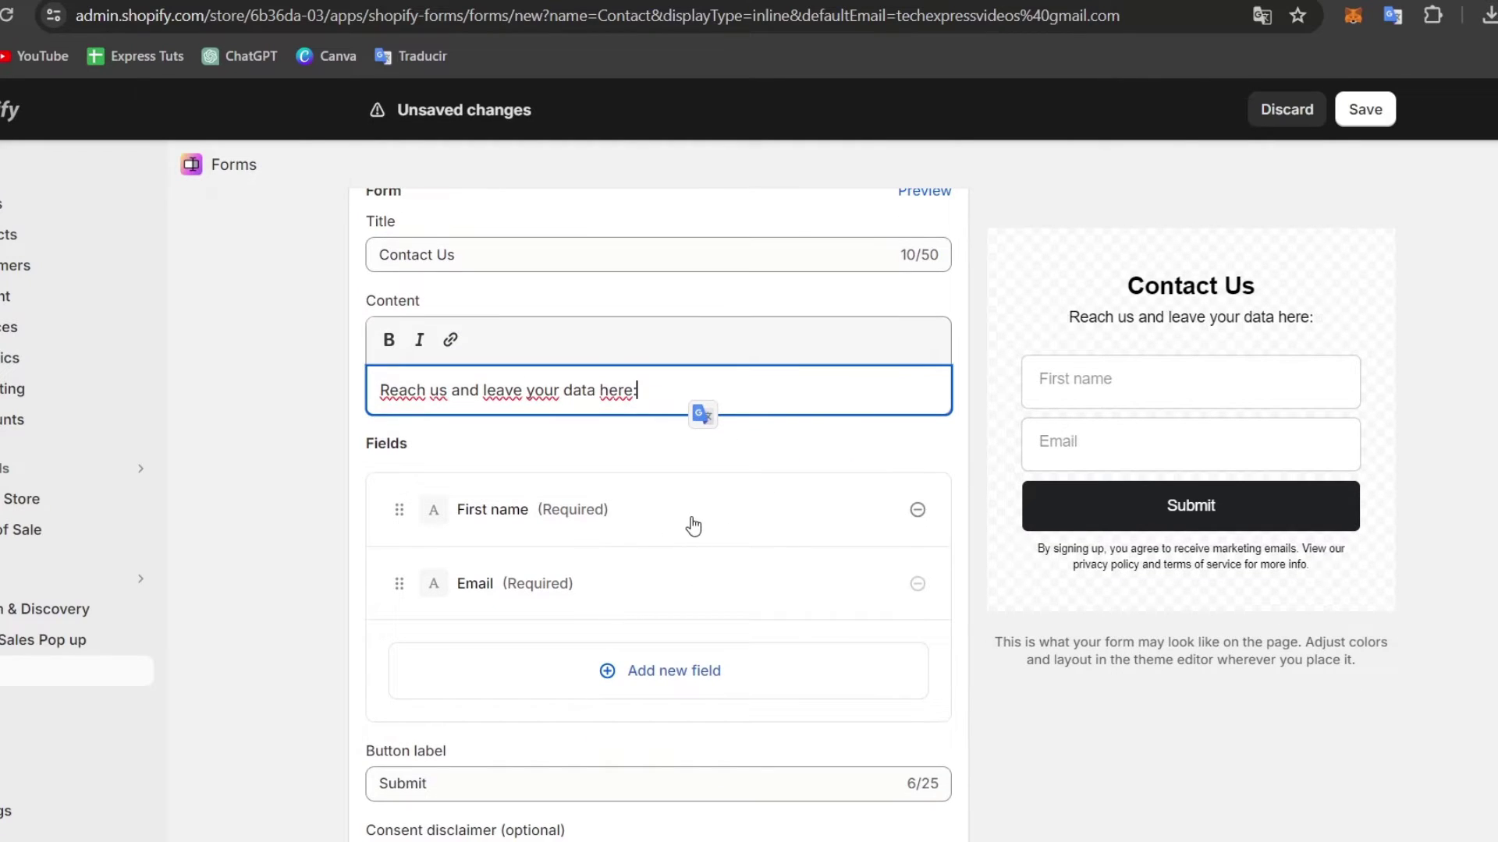
Add a Last name field and move it above Email
scroll(861, 546, "down", 2)
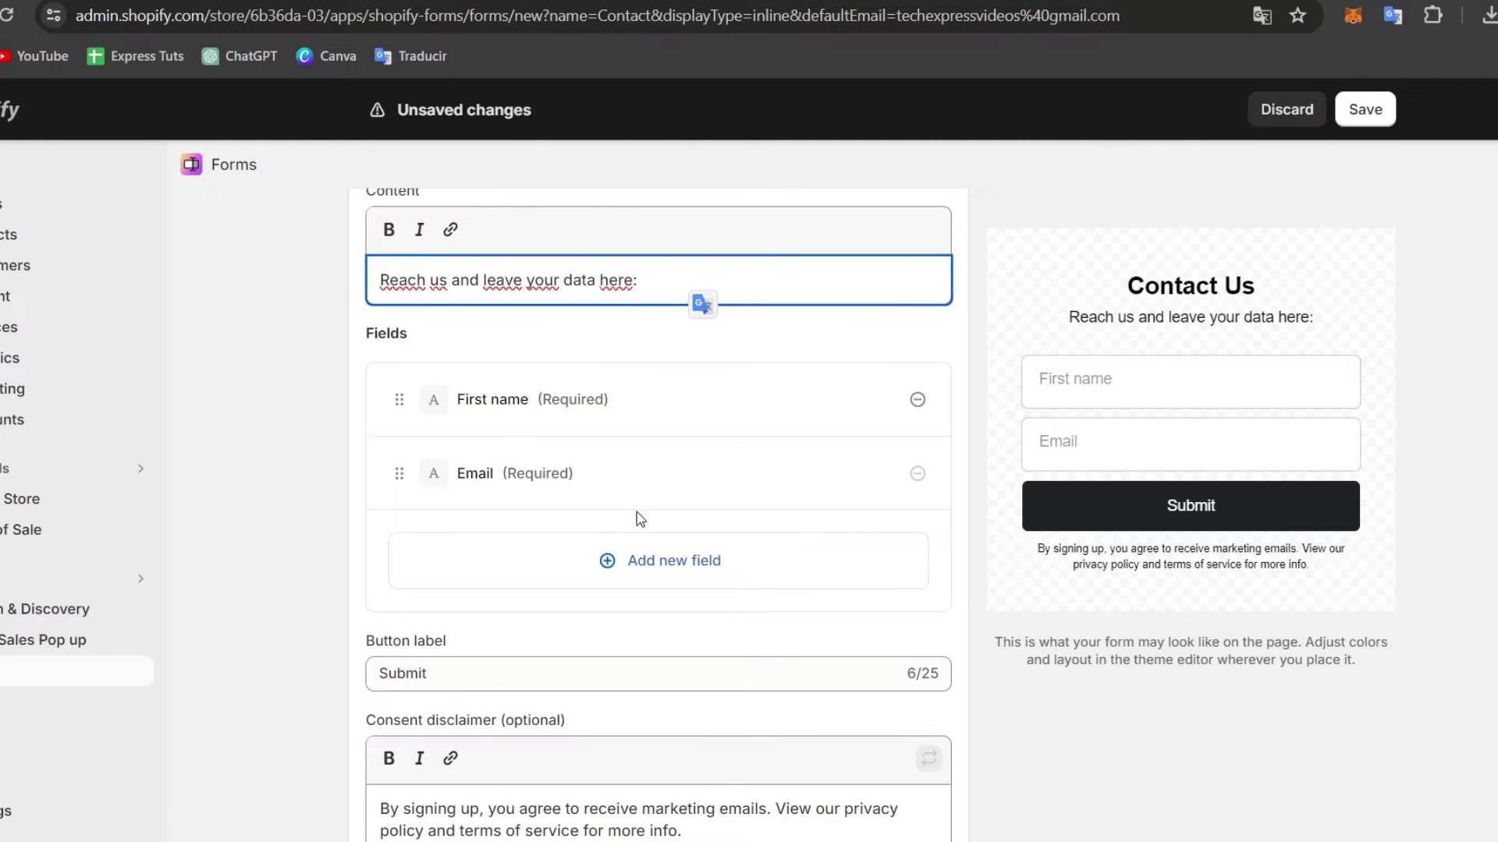
left_click(625, 561)
left_click(624, 664)
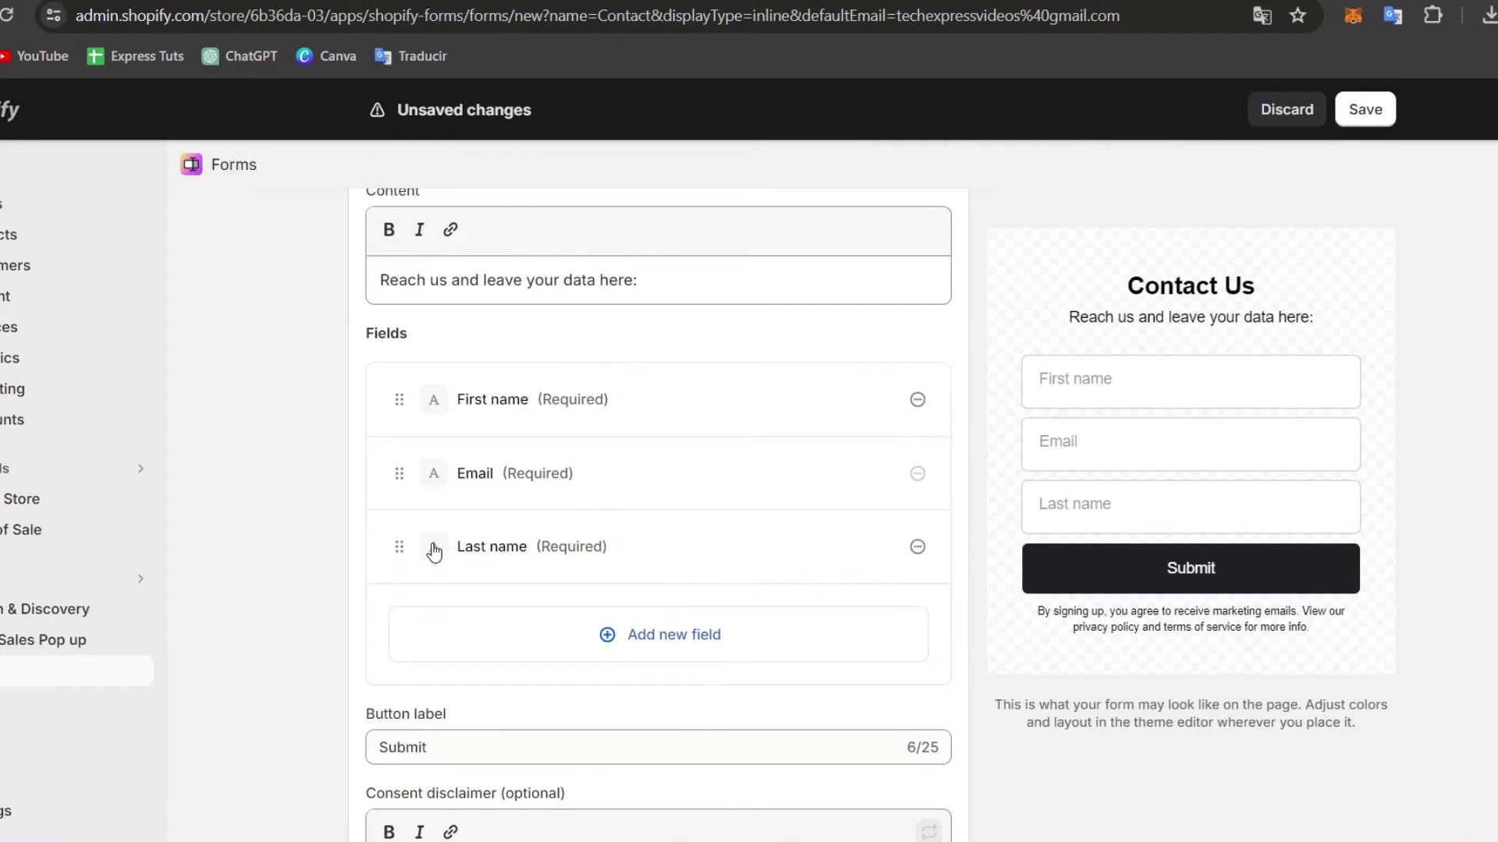
left_click_drag(396, 533, 429, 475)
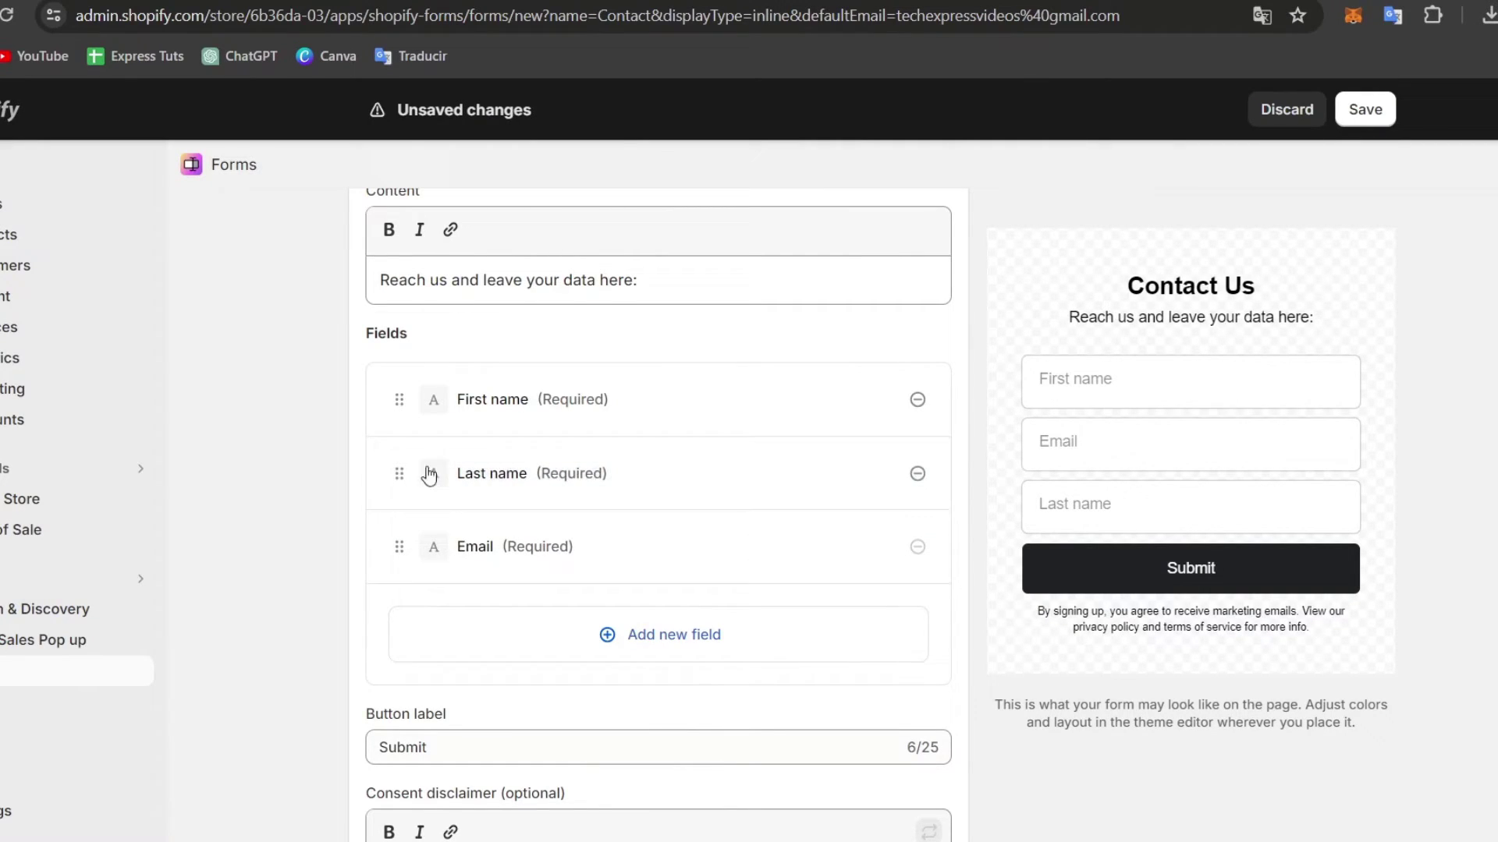
Add an optional Phone field and drag it above Email
left_click(656, 633)
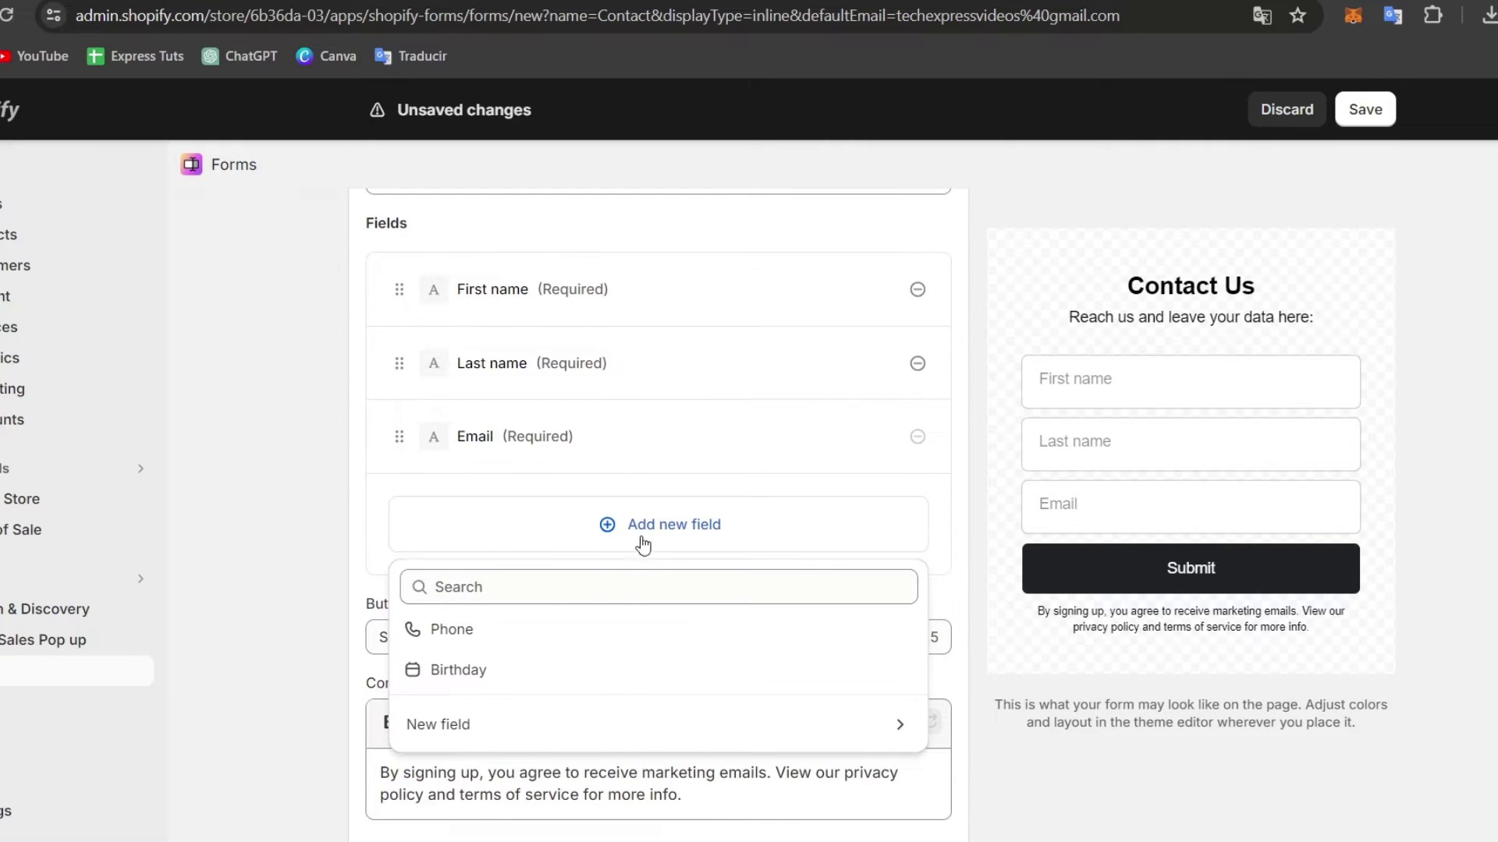
left_click(528, 629)
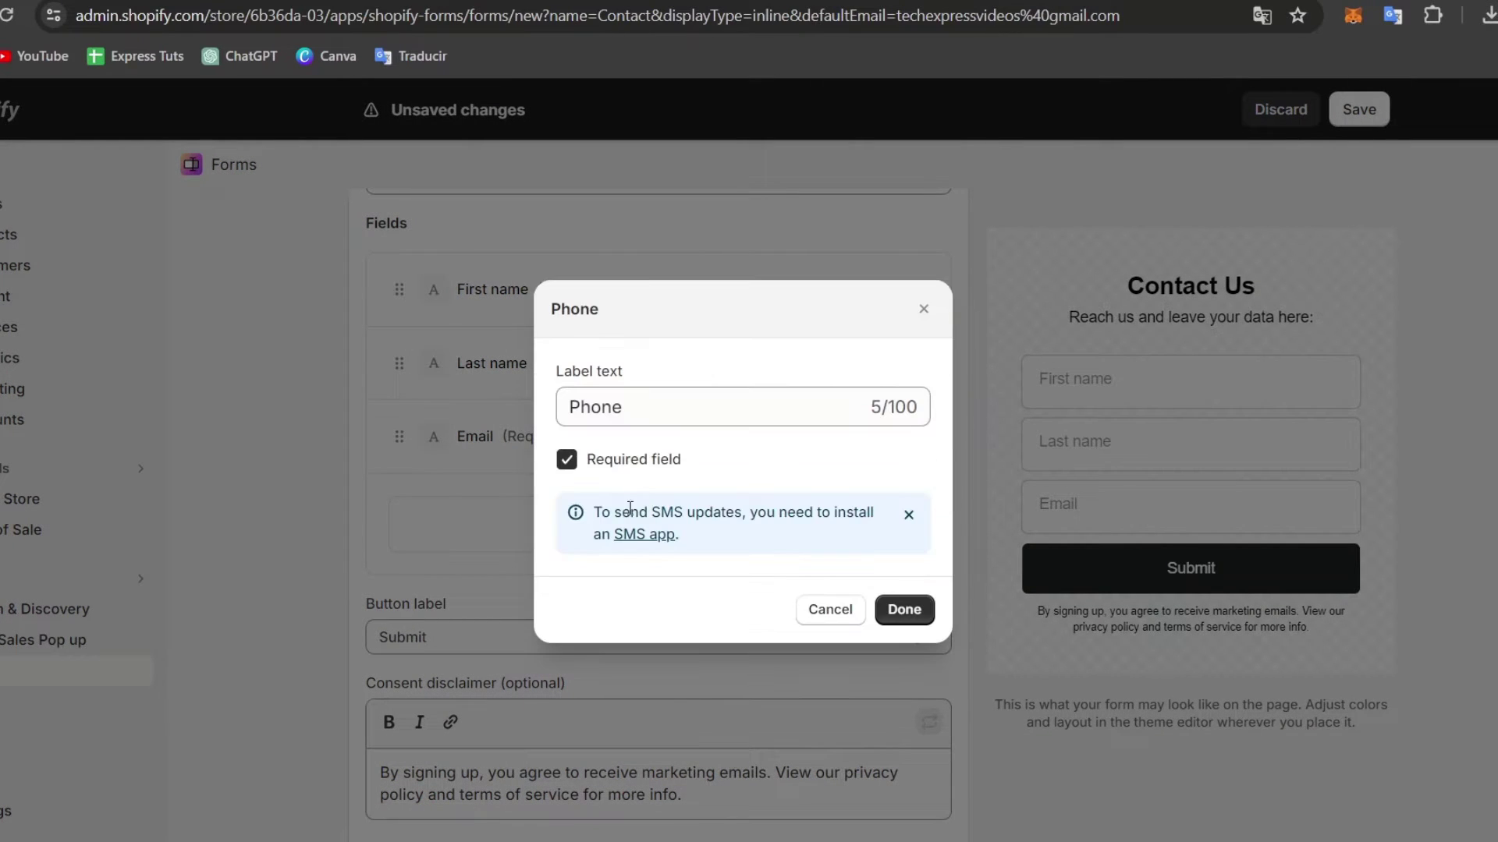
left_click(628, 470)
left_click(903, 610)
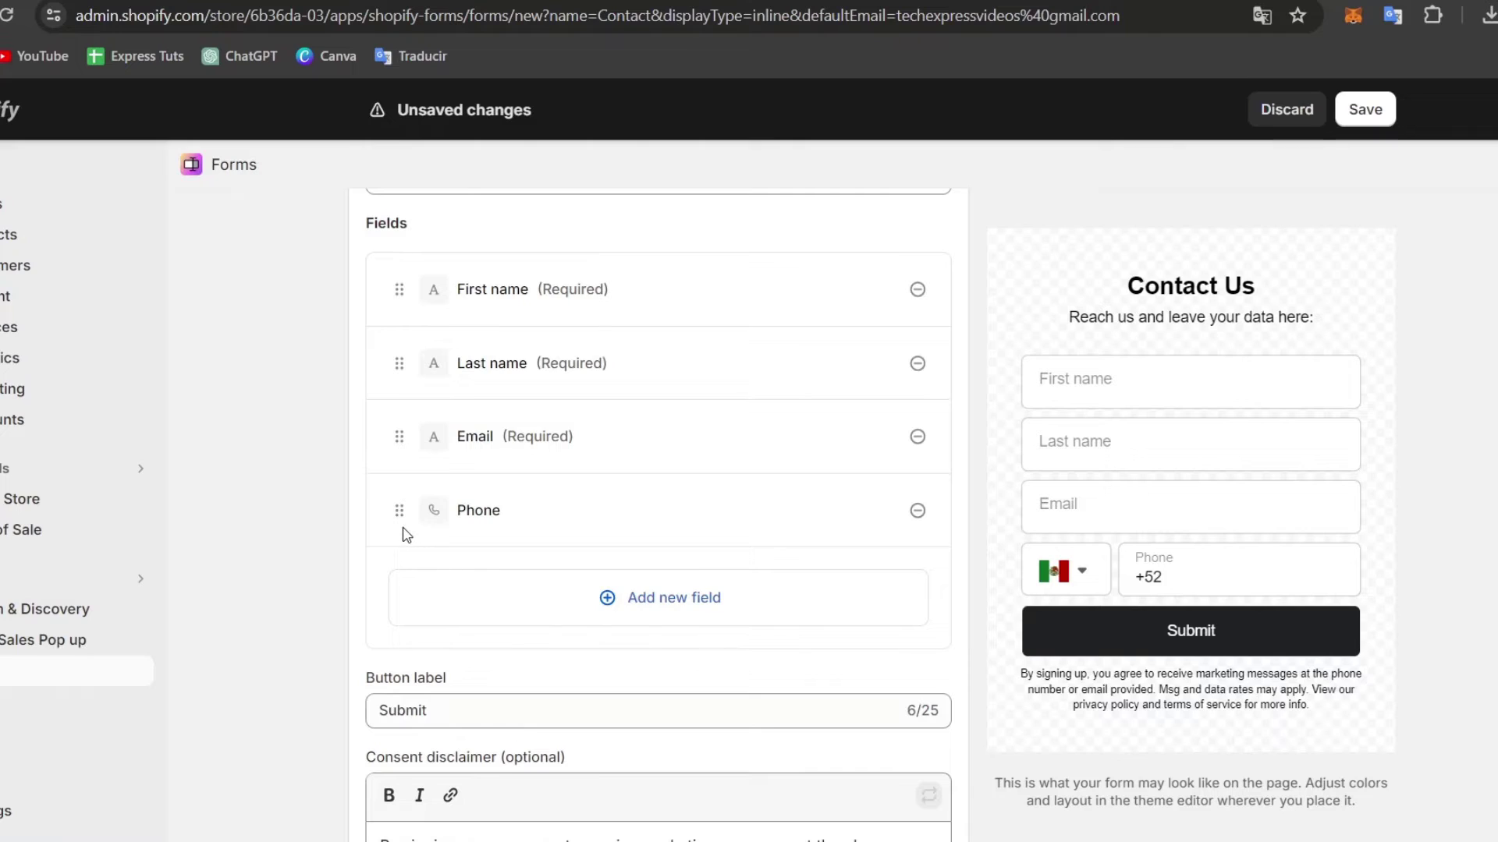
left_click_drag(394, 513, 405, 435)
Add a new multi-line text field to the form
left_click(730, 594)
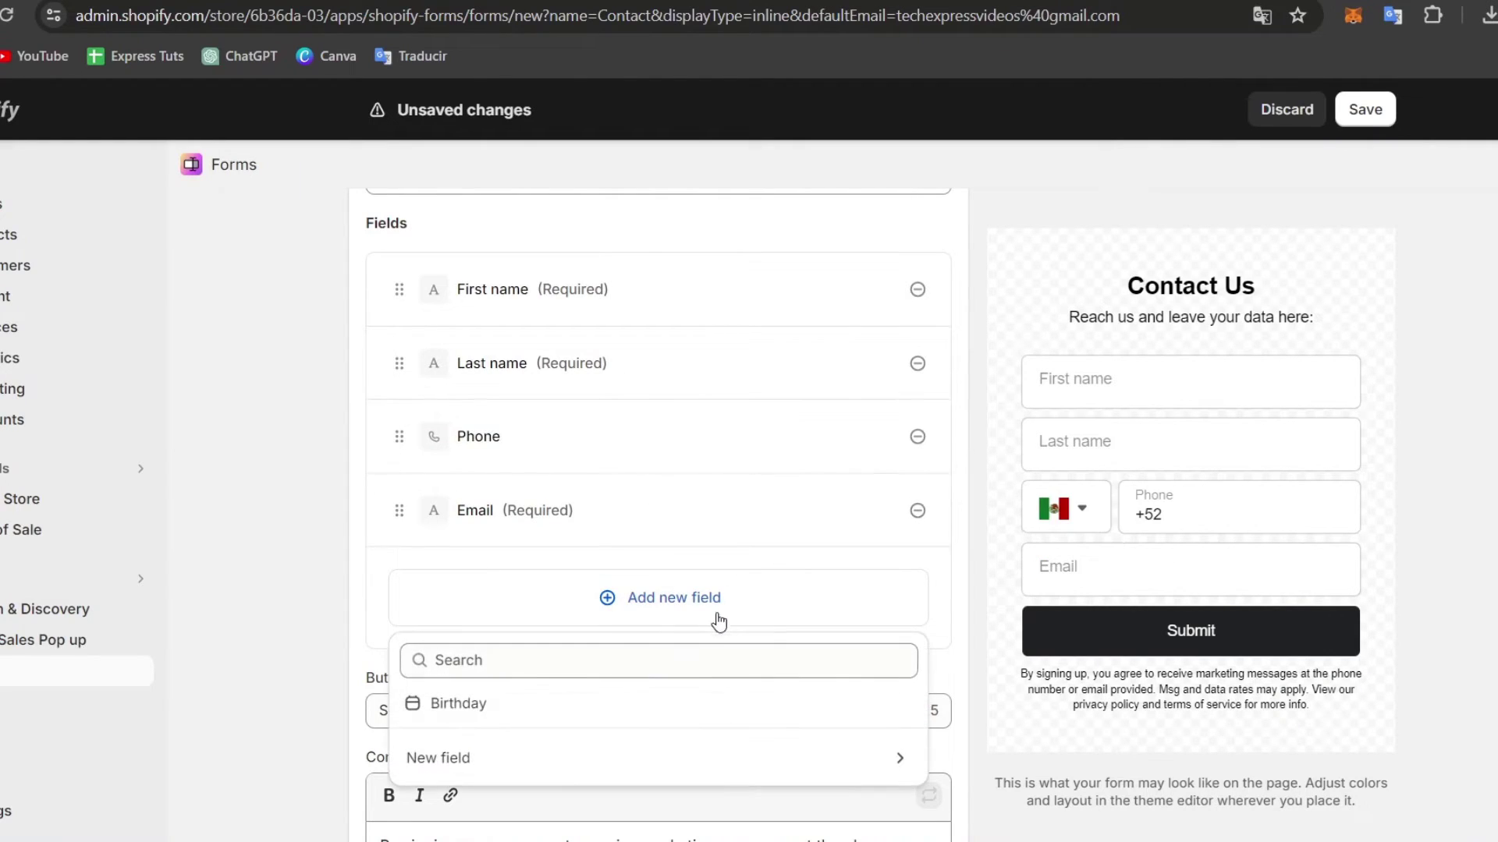
scroll(684, 724, "down", 1)
scroll(684, 724, "down", 1)
left_click(589, 650)
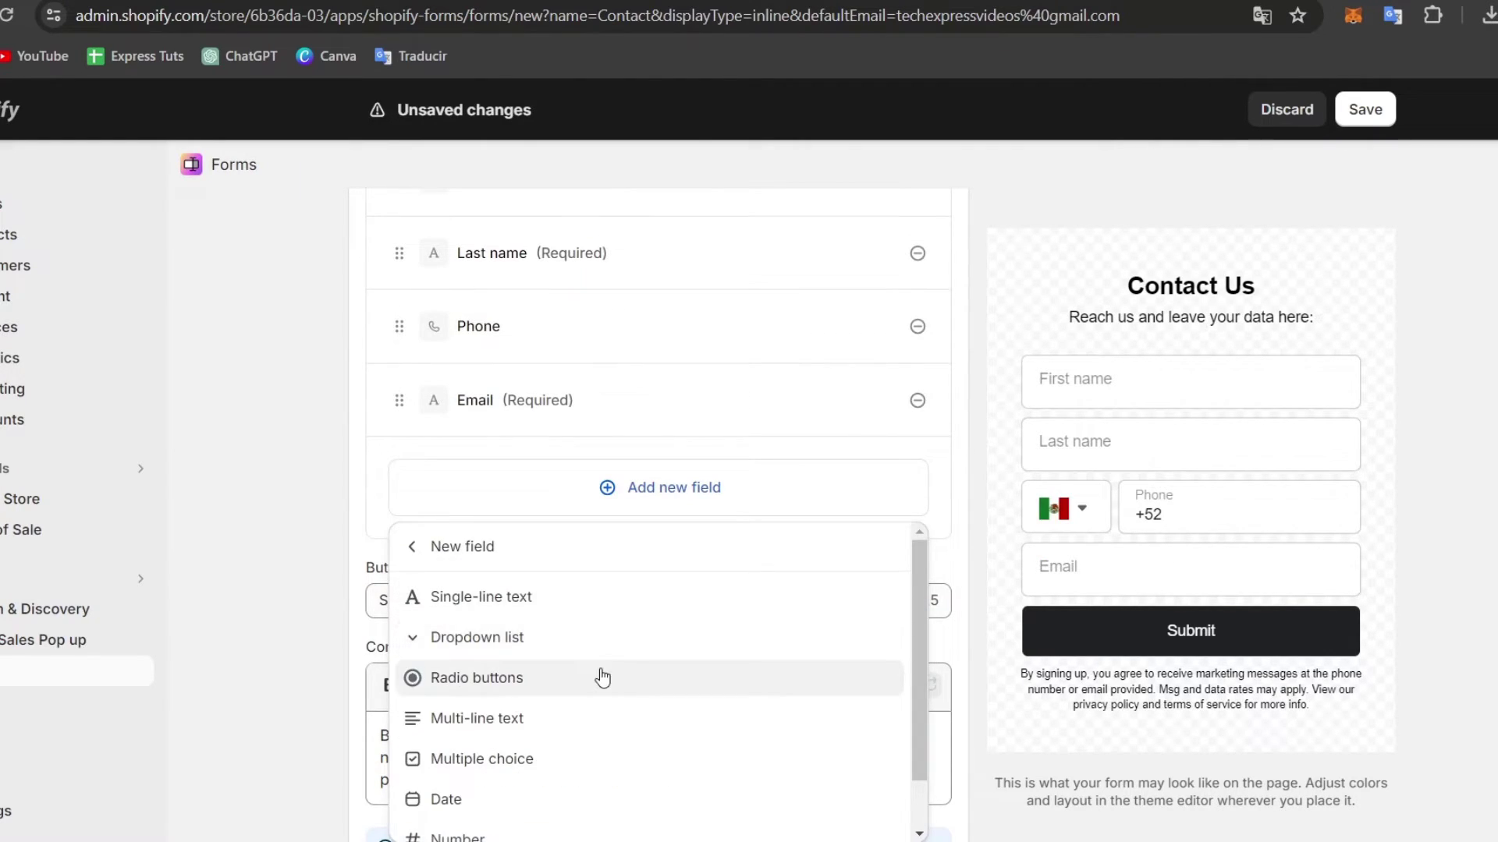
scroll(569, 764, "down", 1)
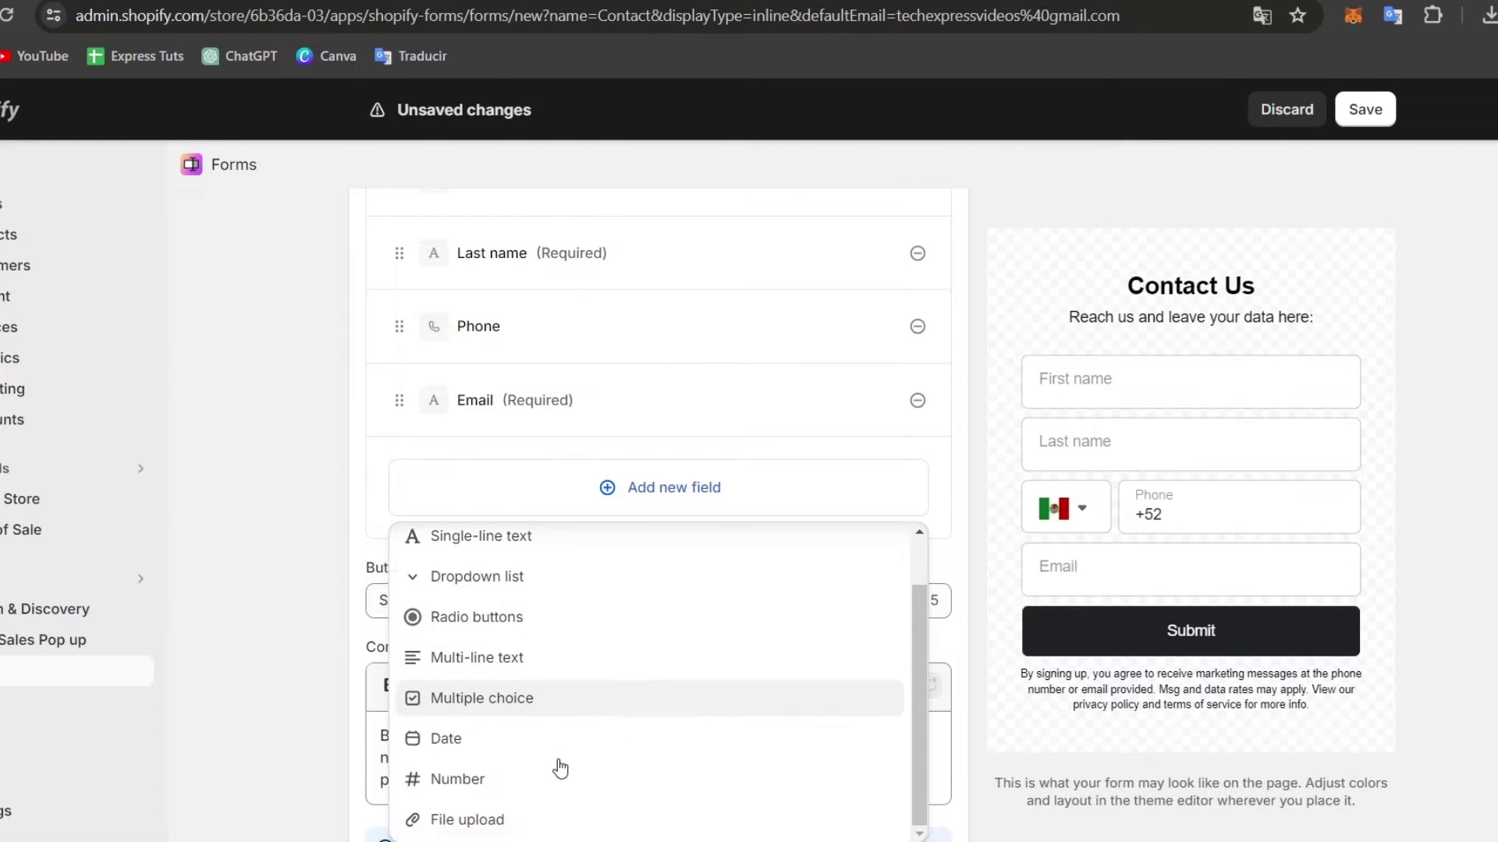
left_click(545, 658)
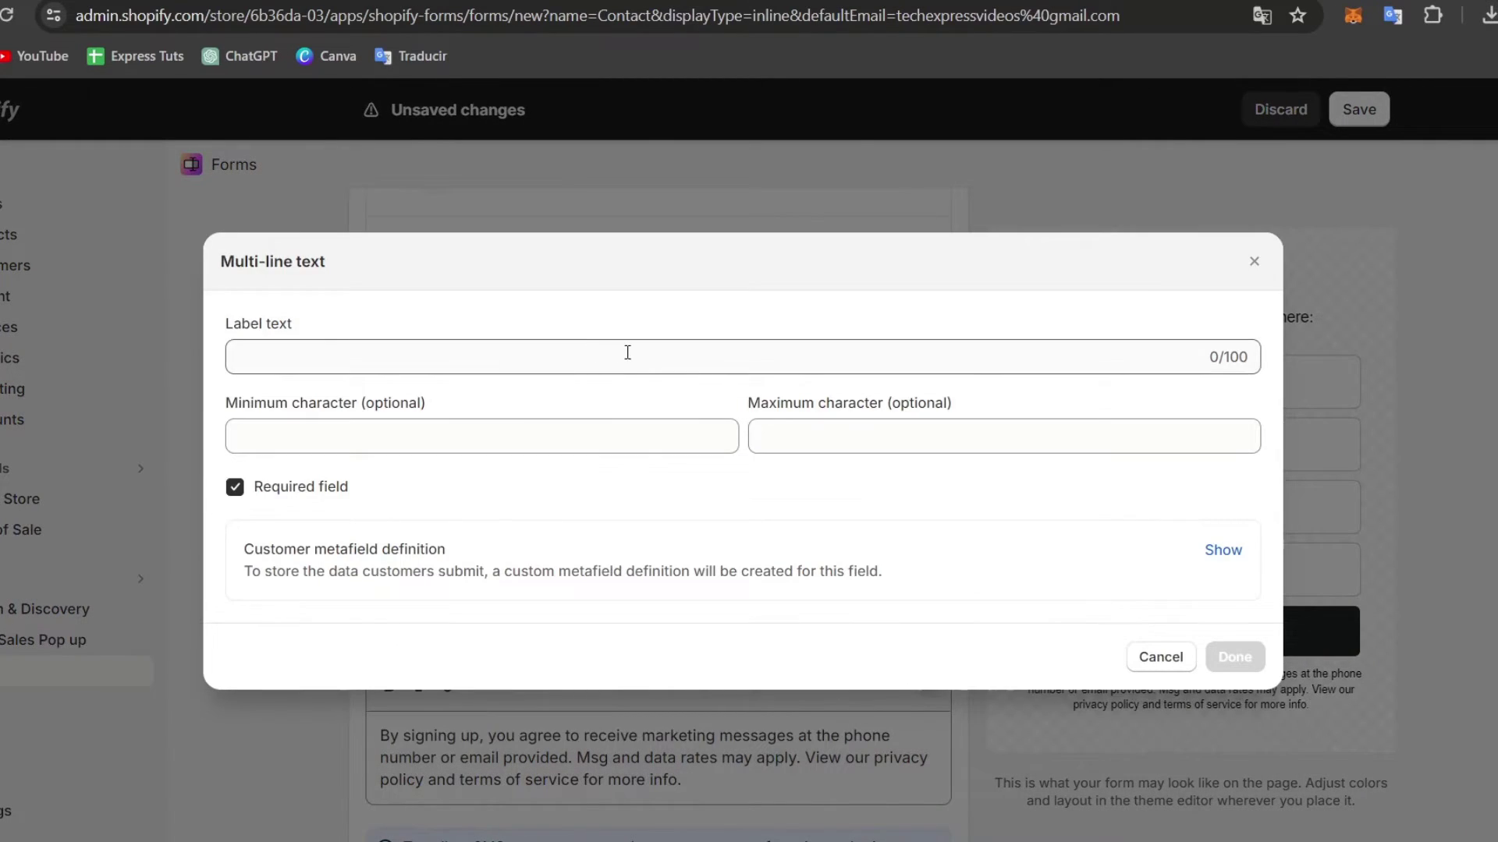
Label the field 'What is your question?' with a 23–100 character limit
left_click(632, 355)
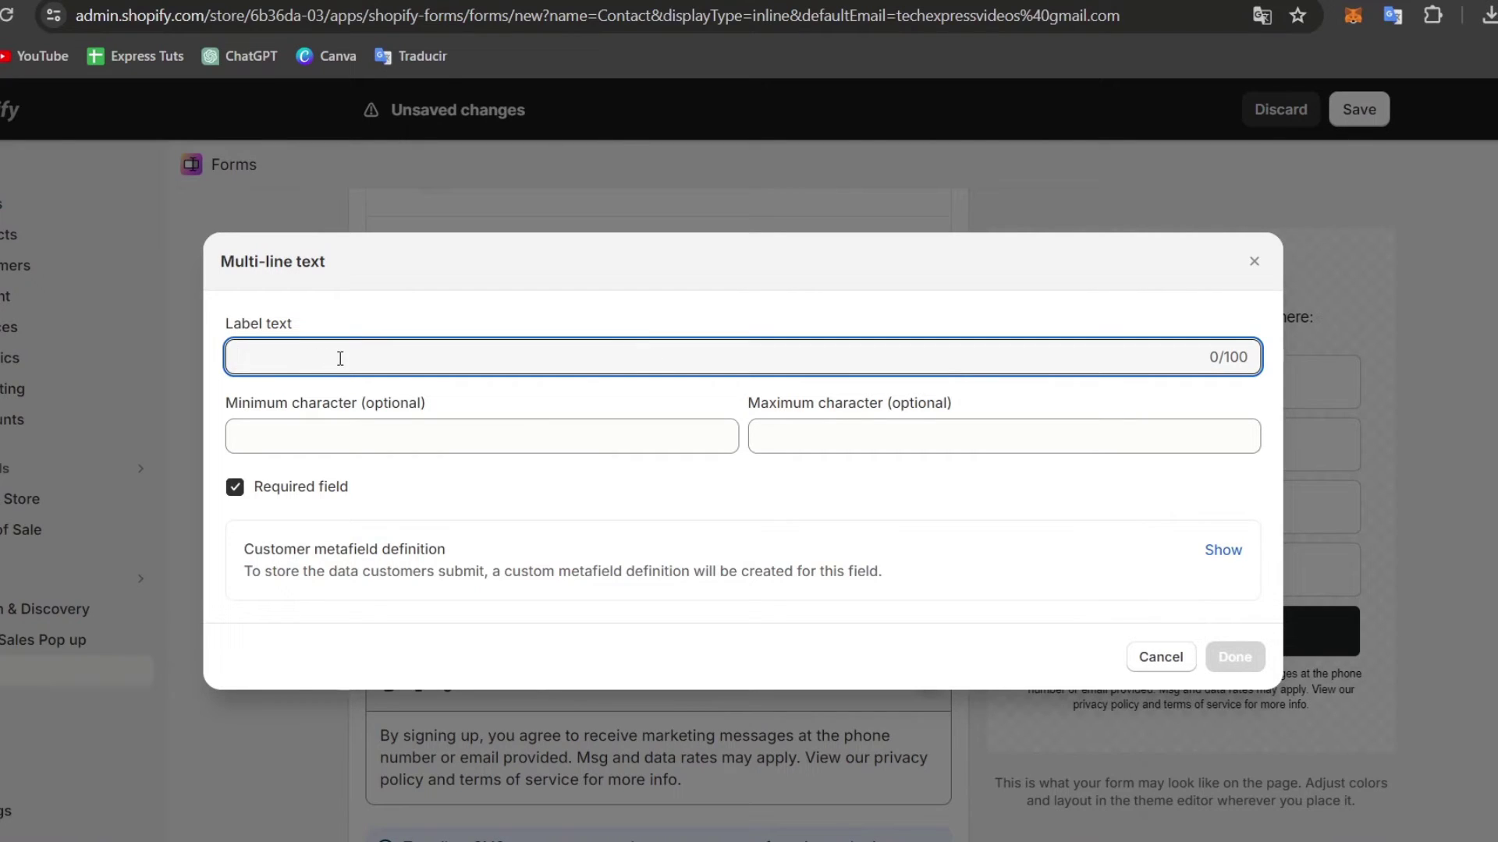
left_click(534, 442)
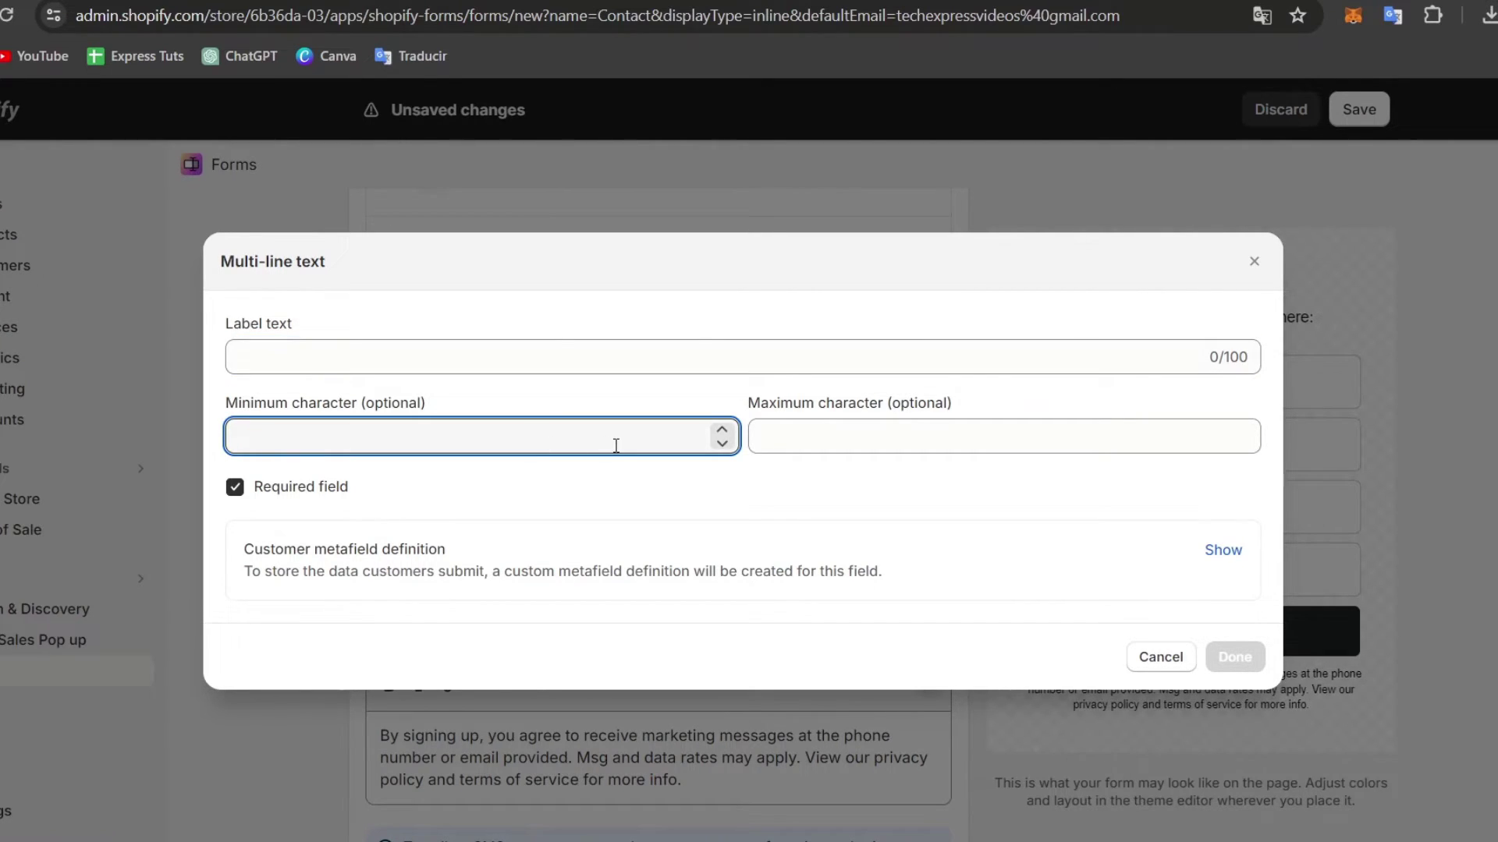
left_click(912, 426)
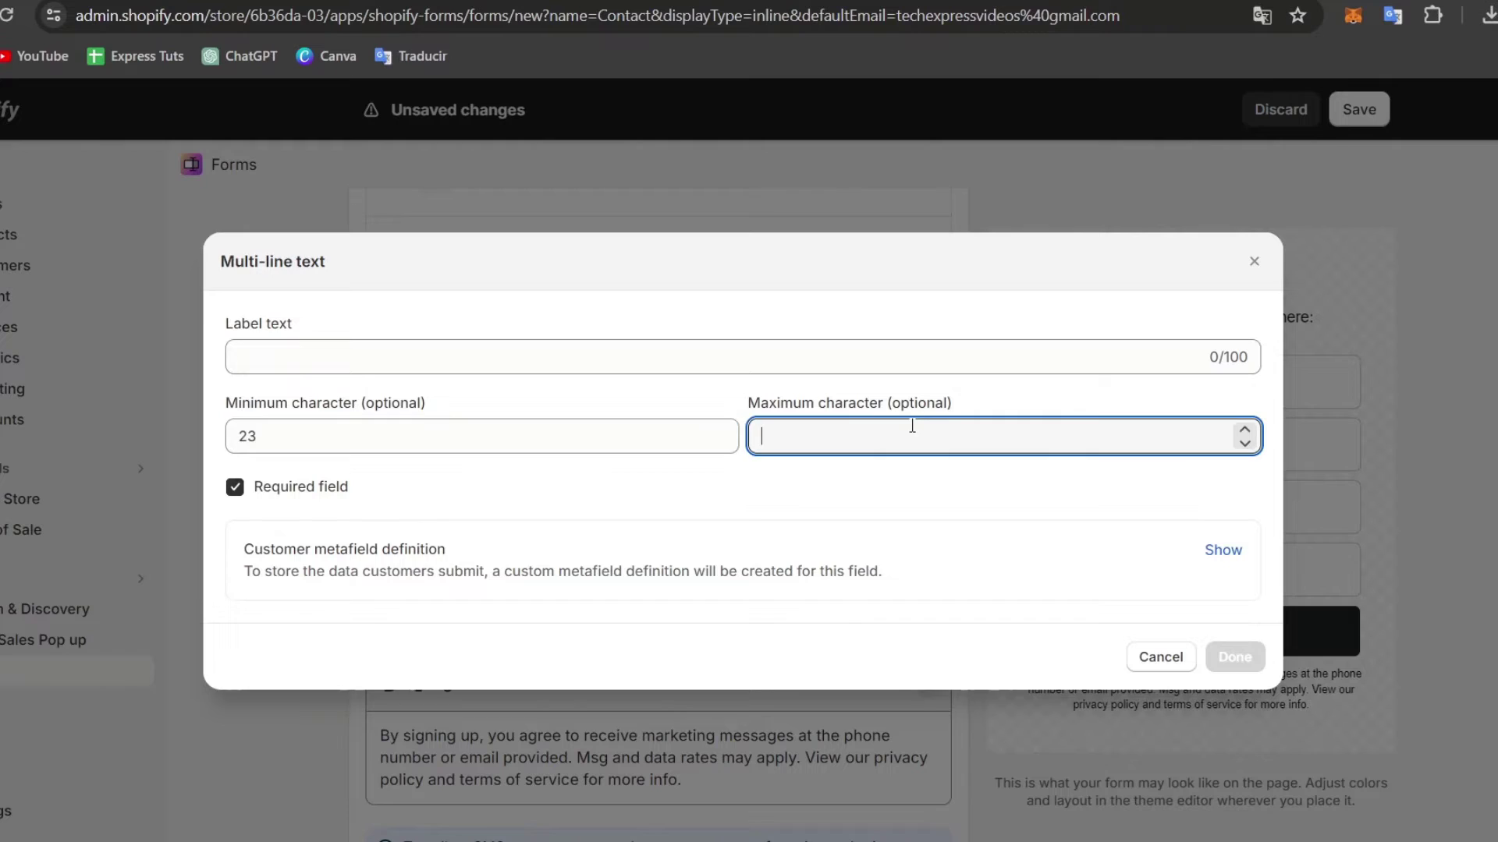
type("100")
left_click(865, 348)
type("What")
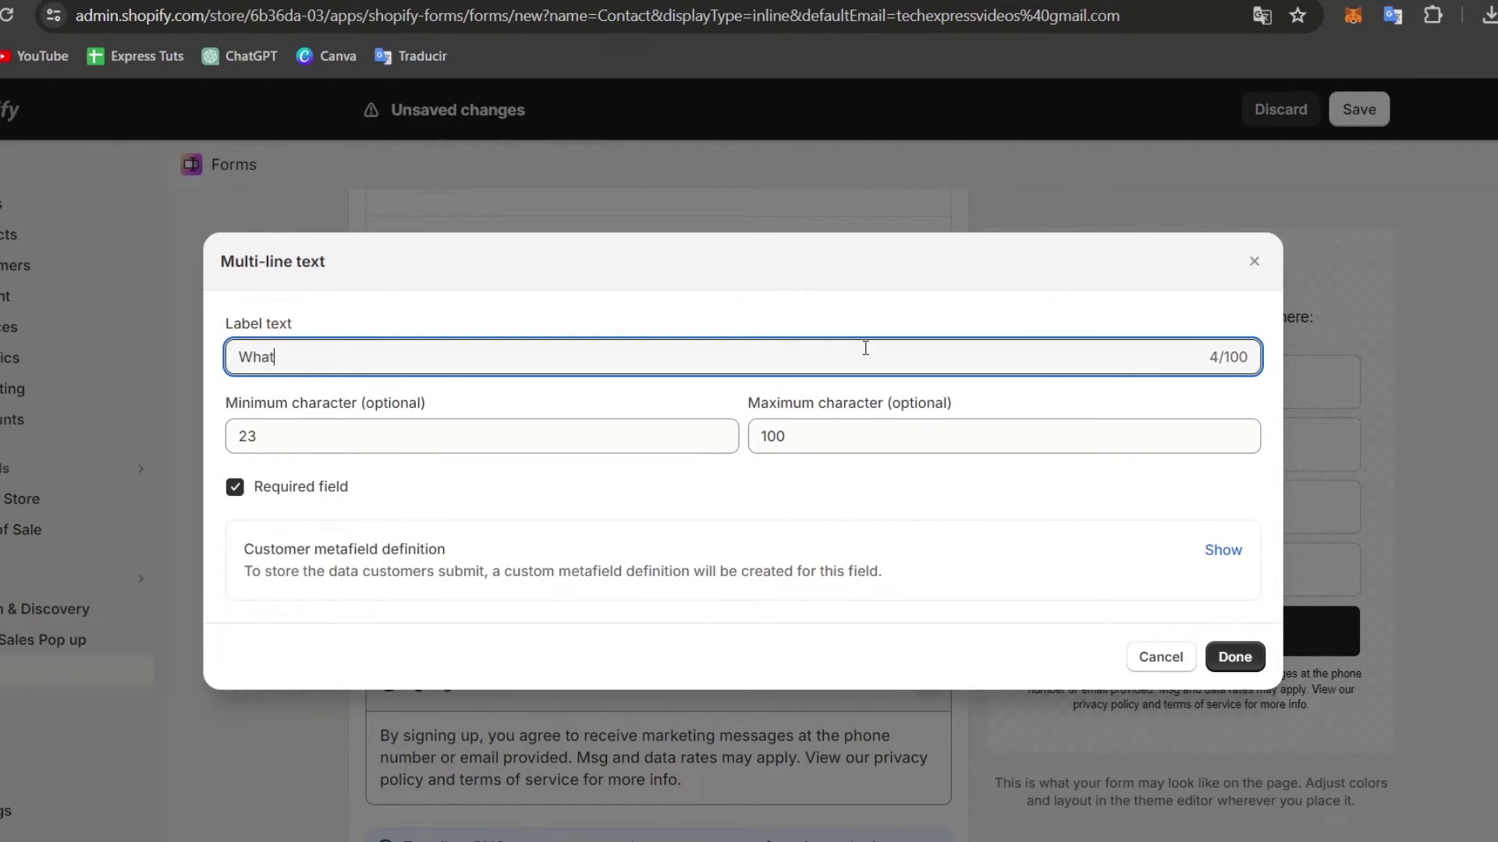
type(" is your question?")
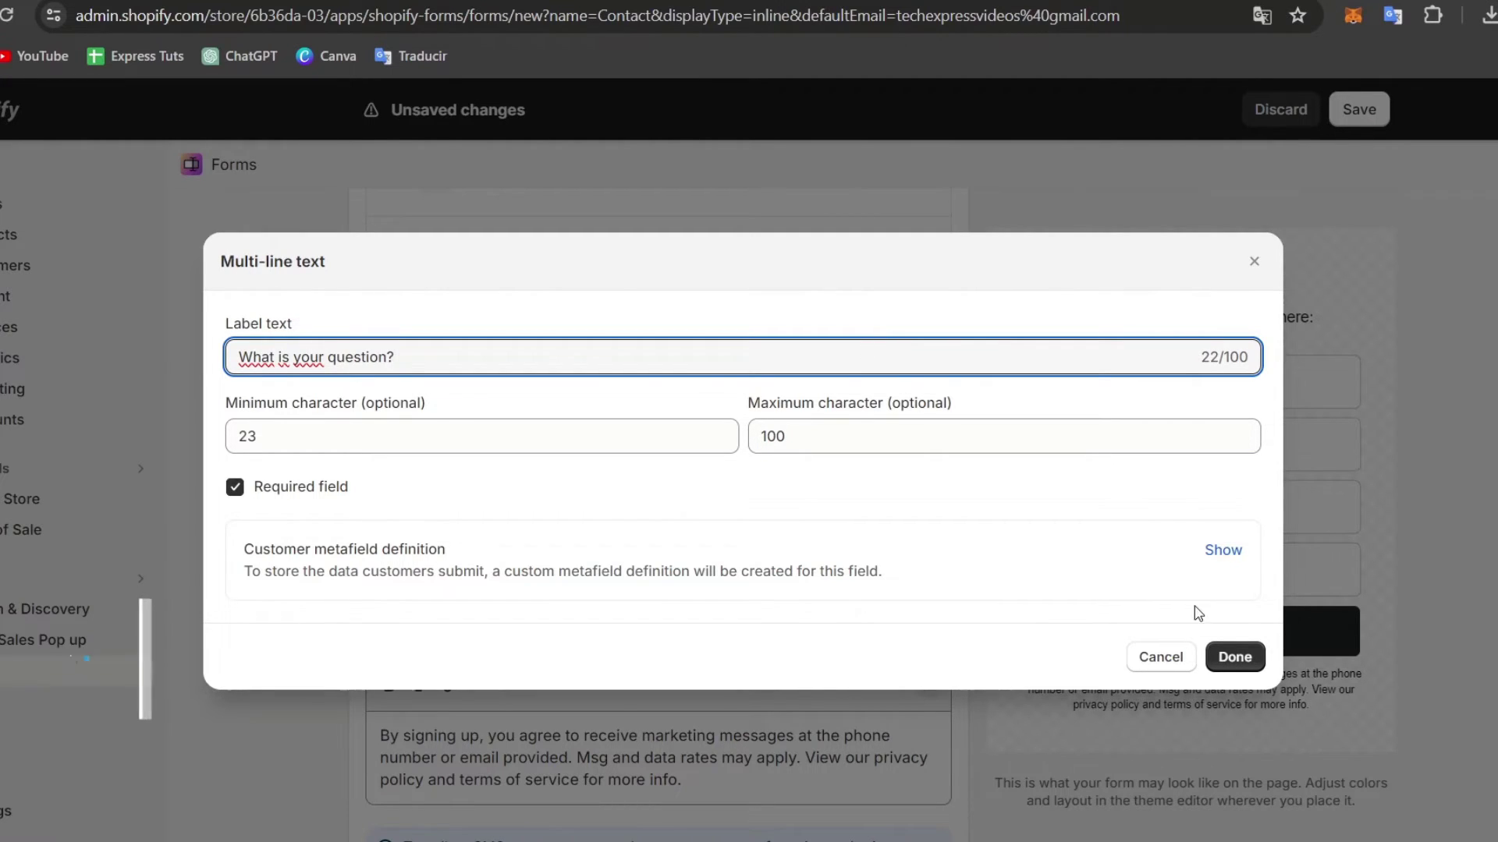
left_click(1235, 657)
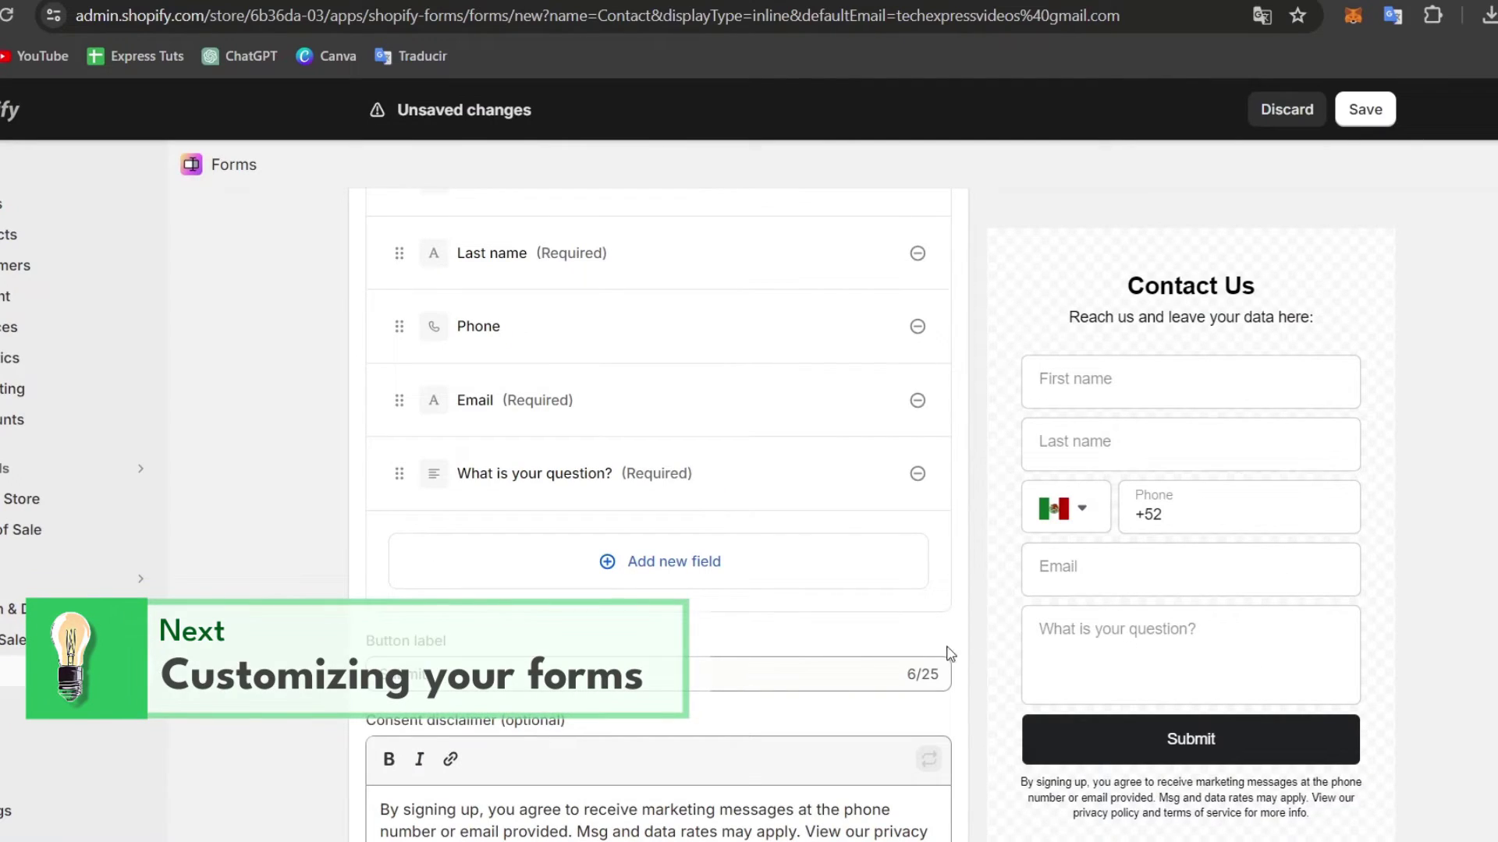
scroll(985, 629, "down", 3)
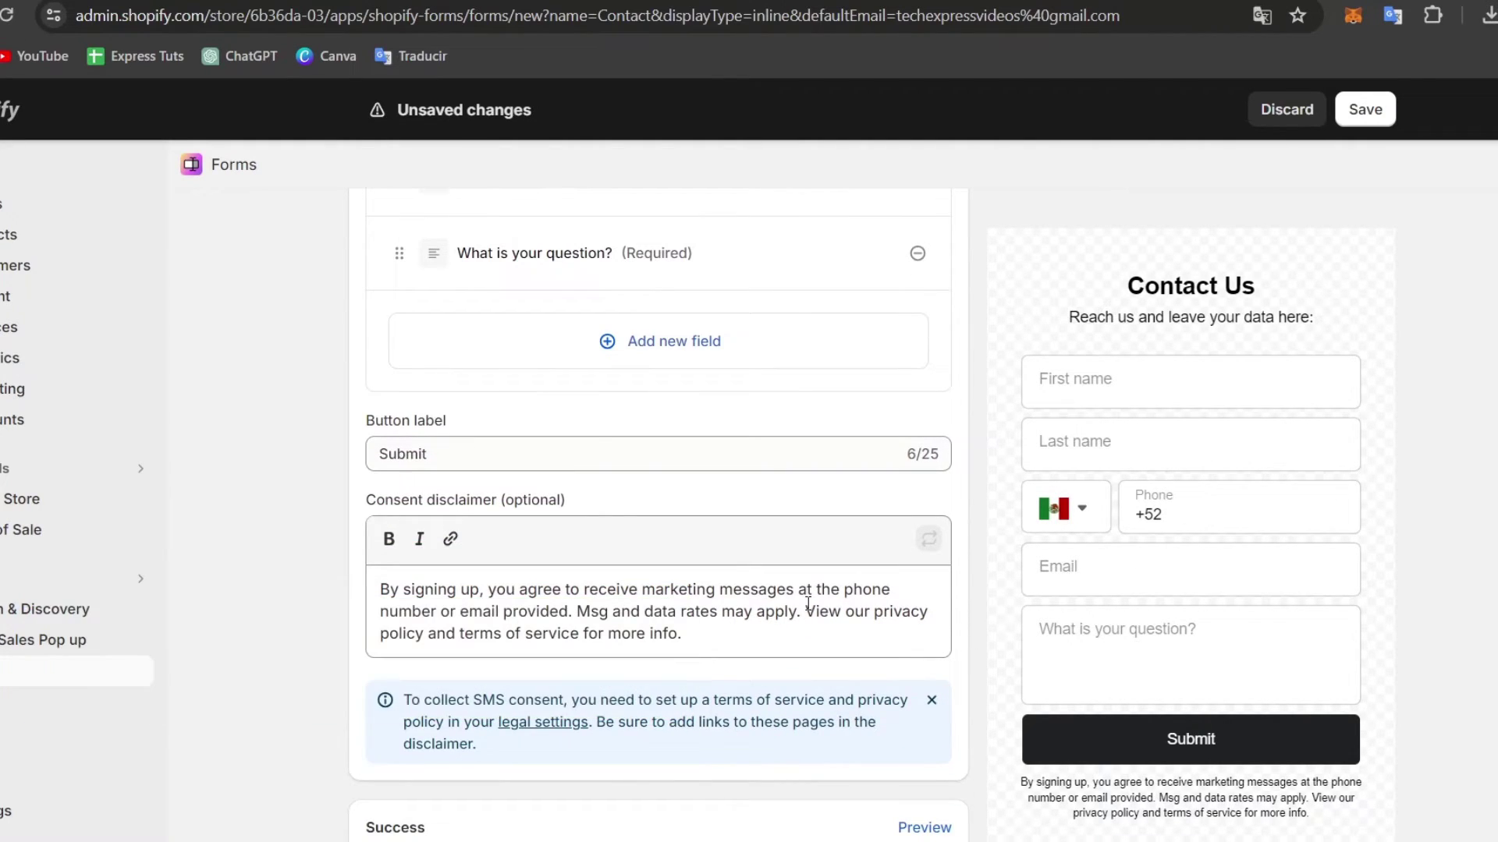
left_click(551, 579)
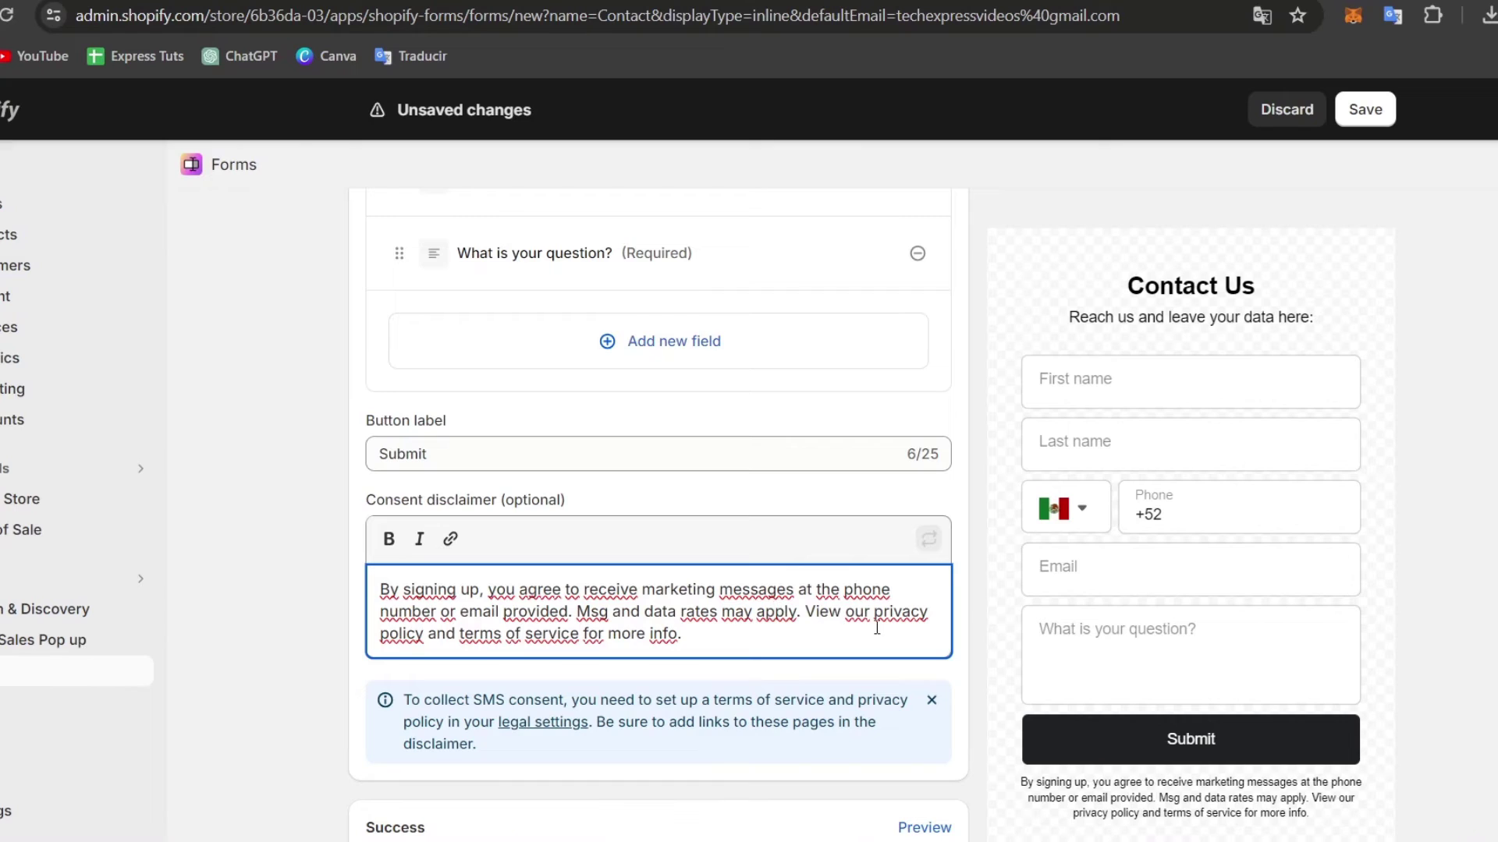
scroll(884, 632, "down", 6)
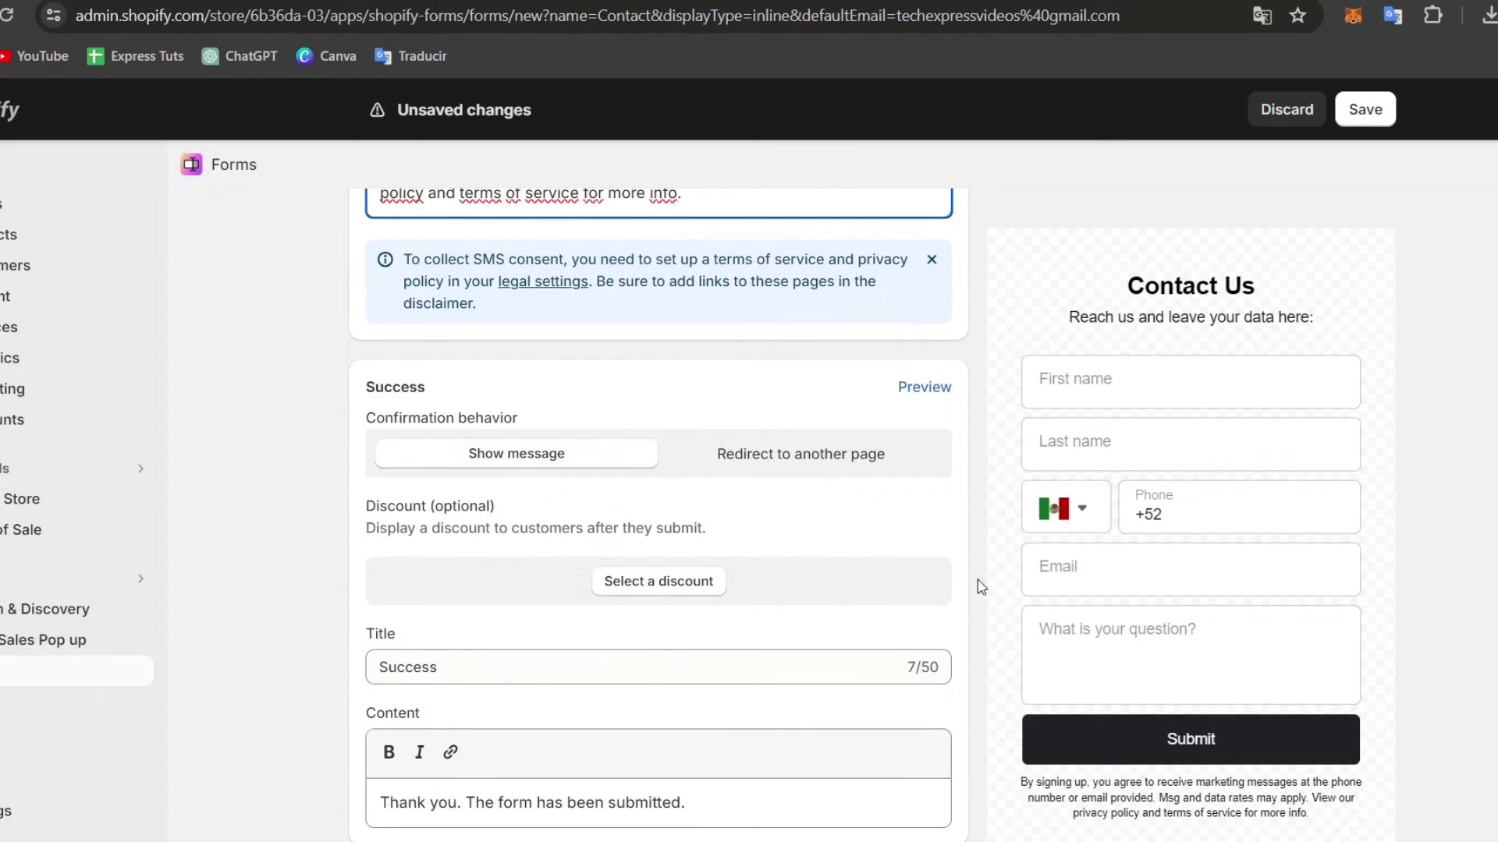
scroll(928, 606, "down", 2)
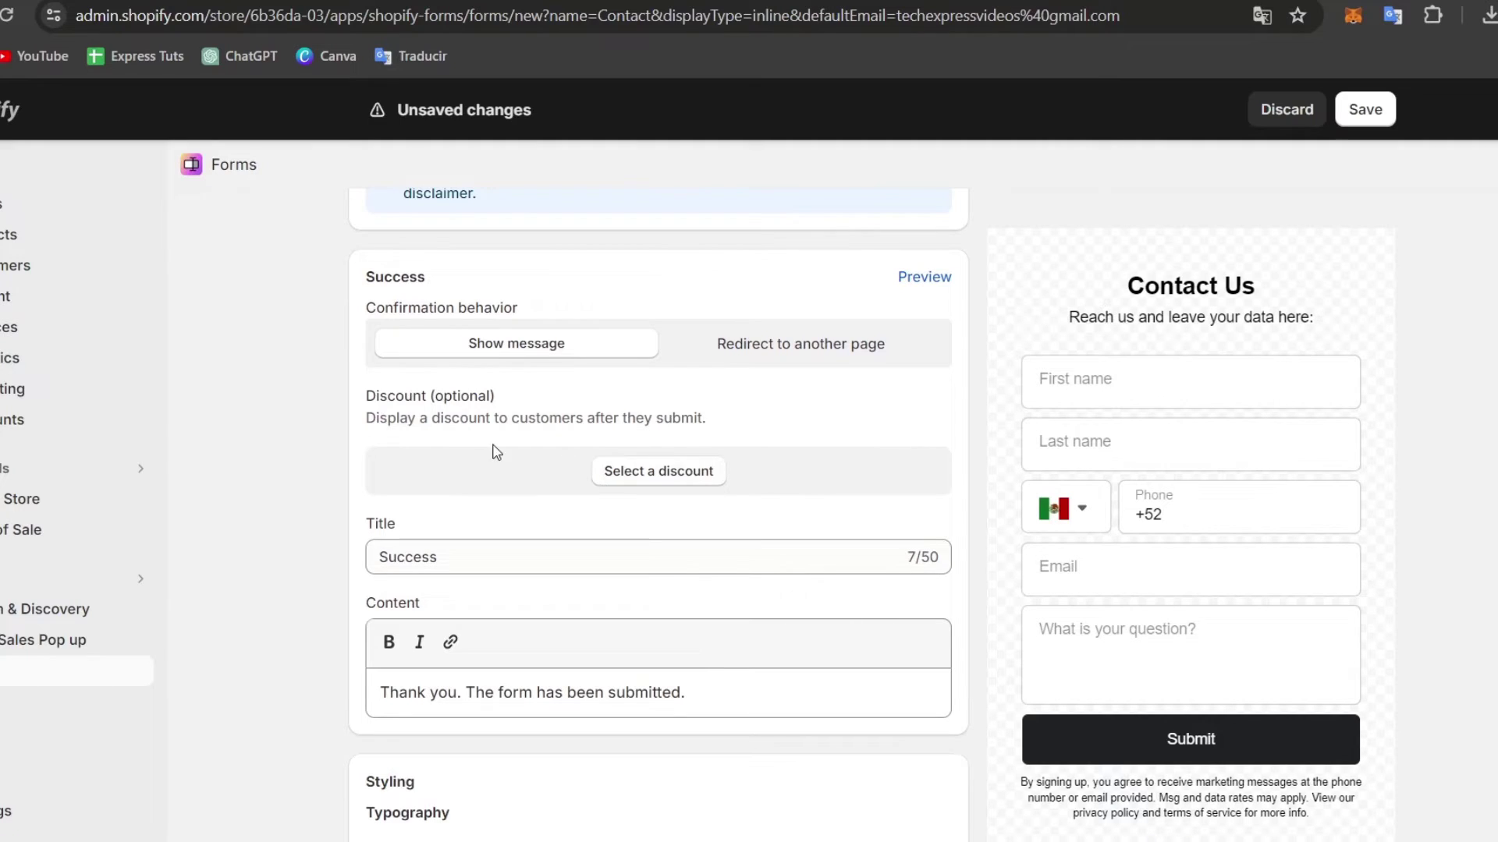
scroll(770, 468, "down", 4)
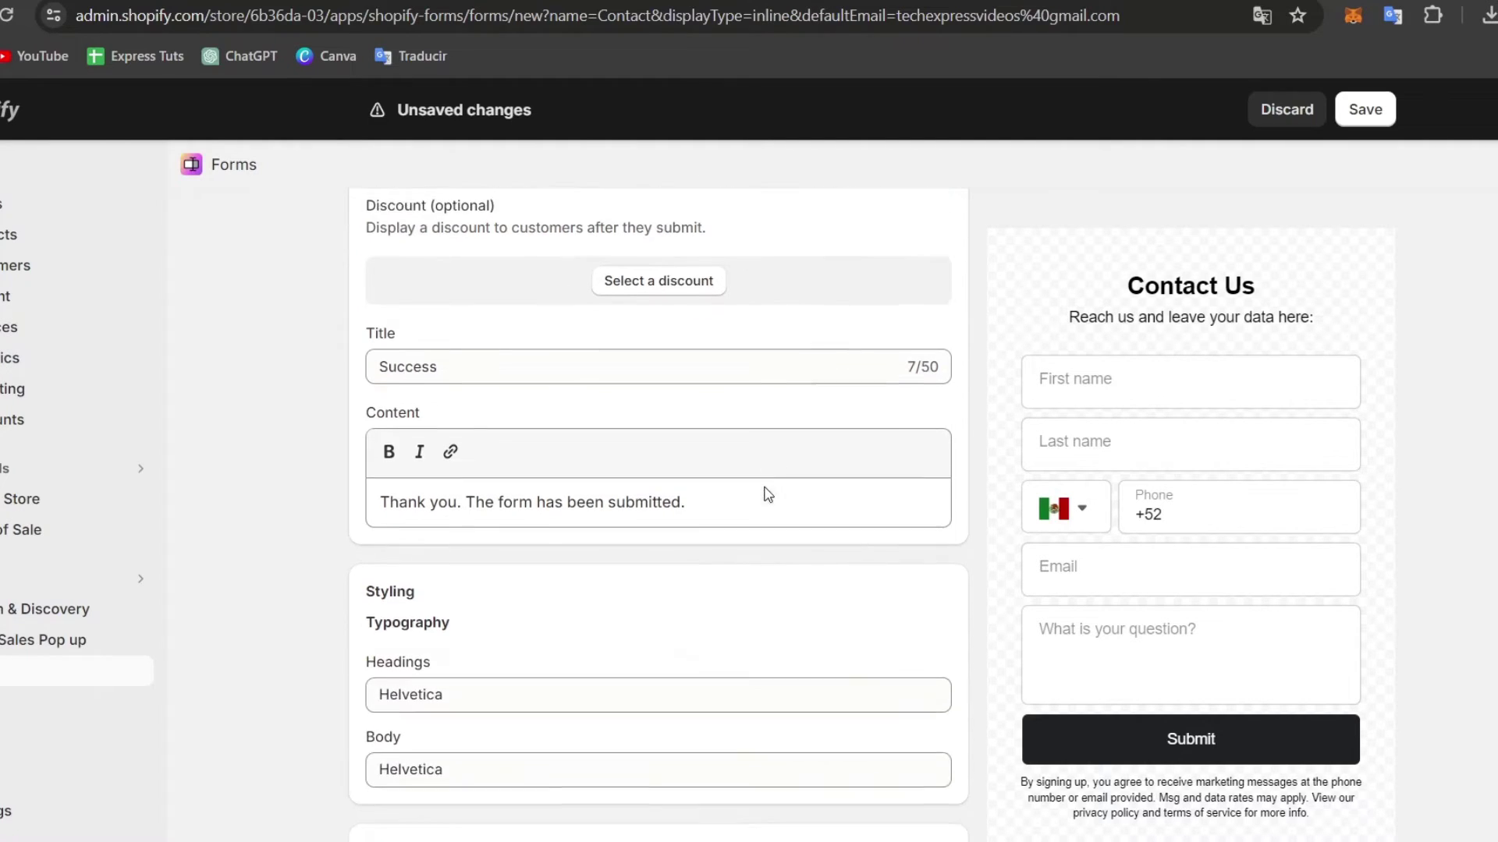
scroll(546, 483, "down", 4)
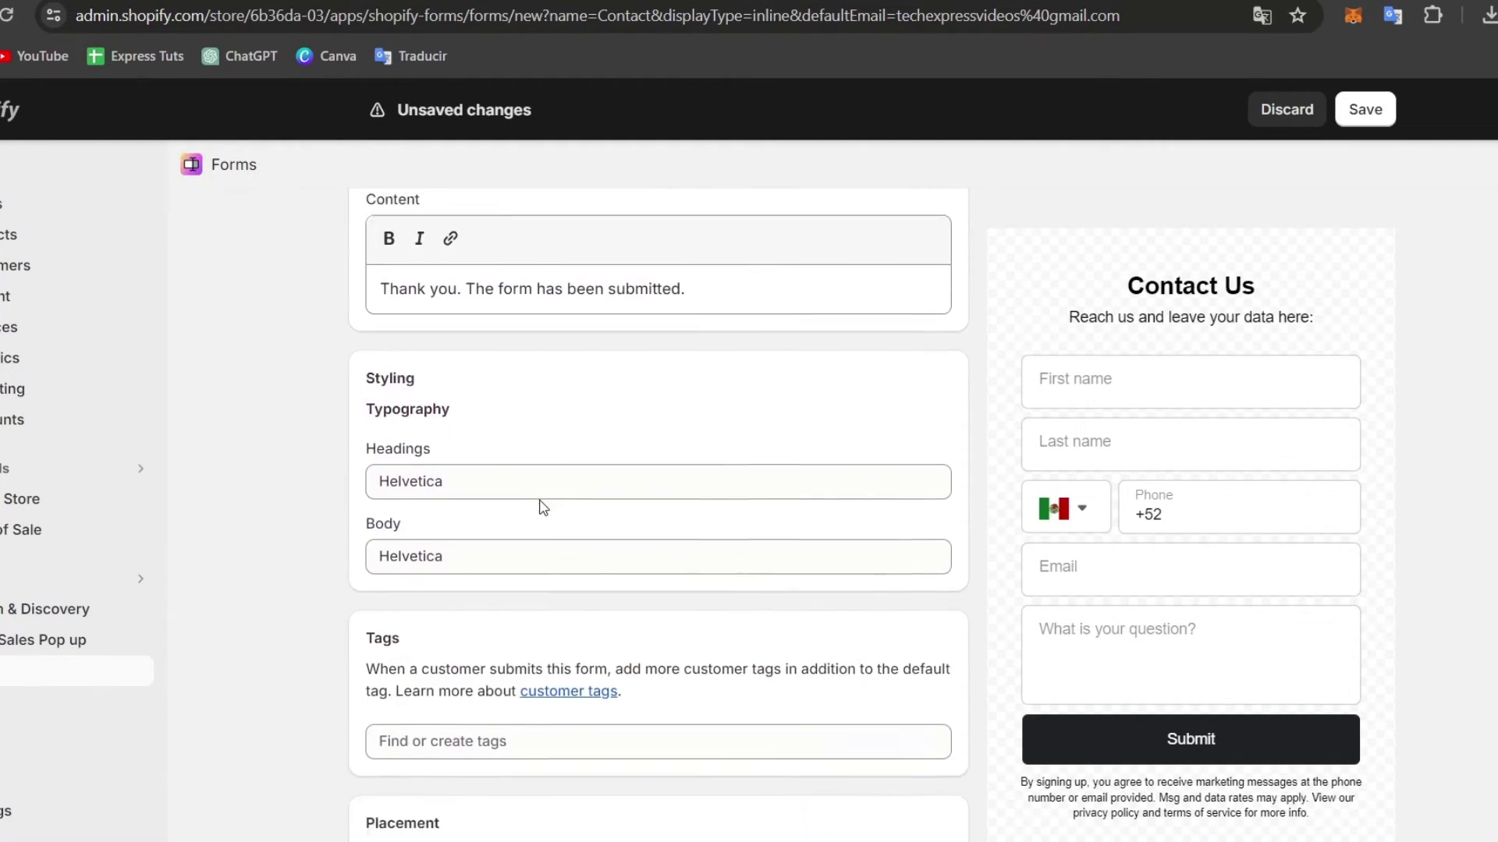
left_click(499, 446)
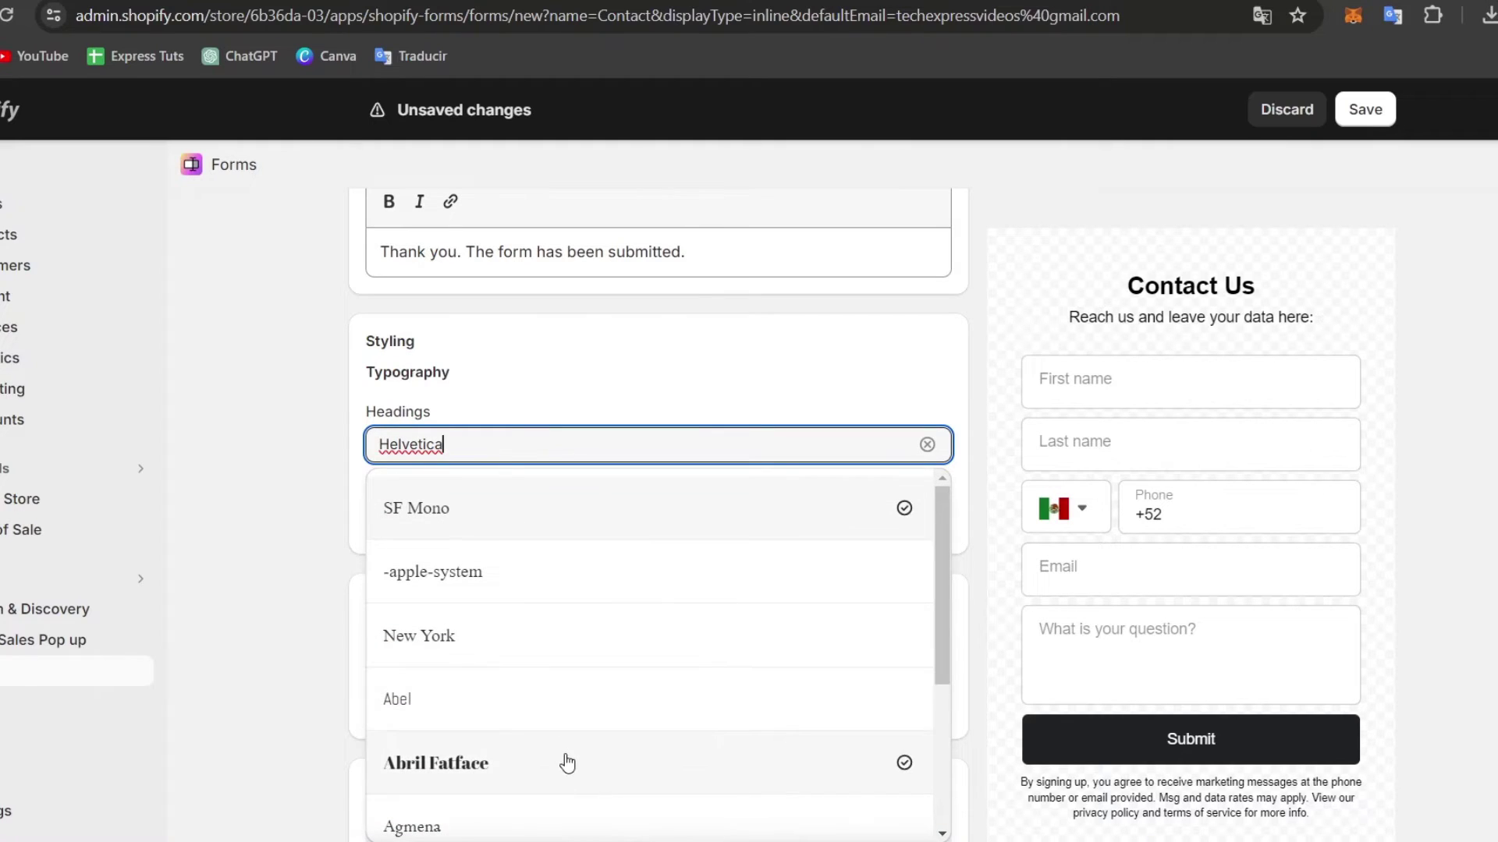
scroll(561, 765, "down", 5)
scroll(562, 699, "down", 8)
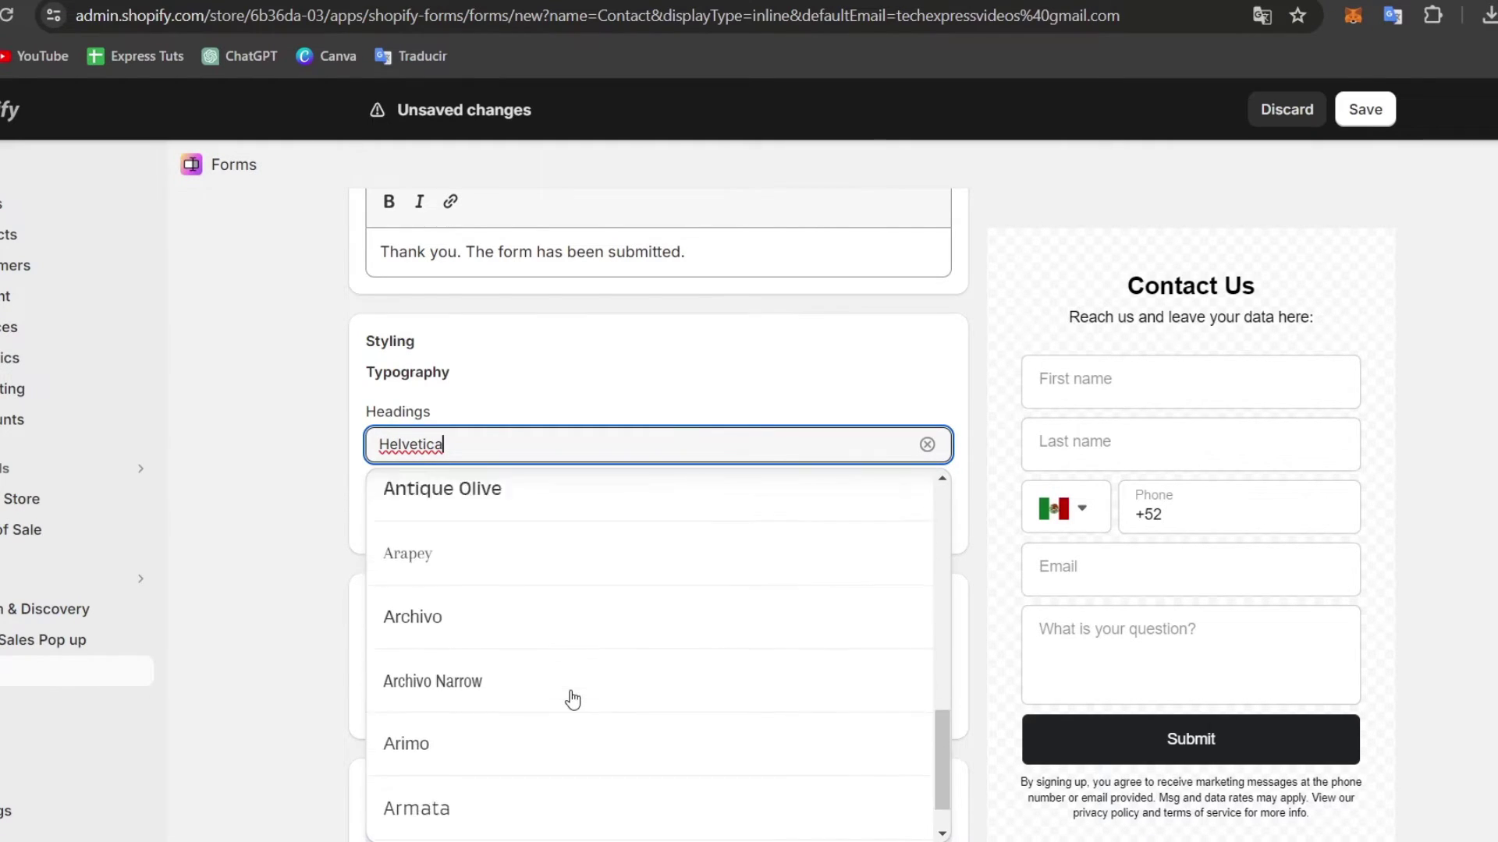
left_click(282, 559)
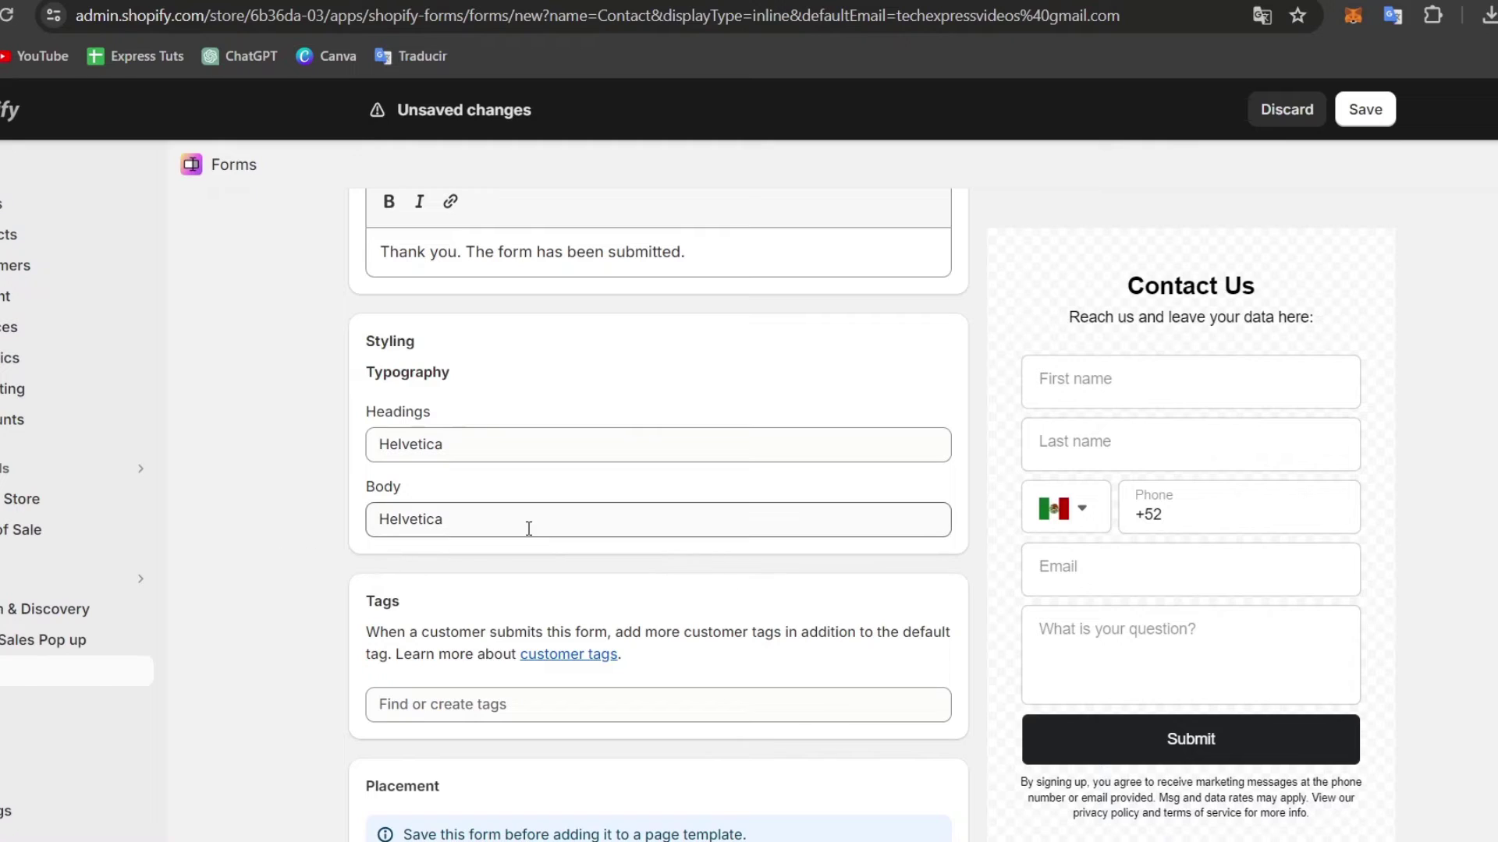
scroll(699, 601, "down", 7)
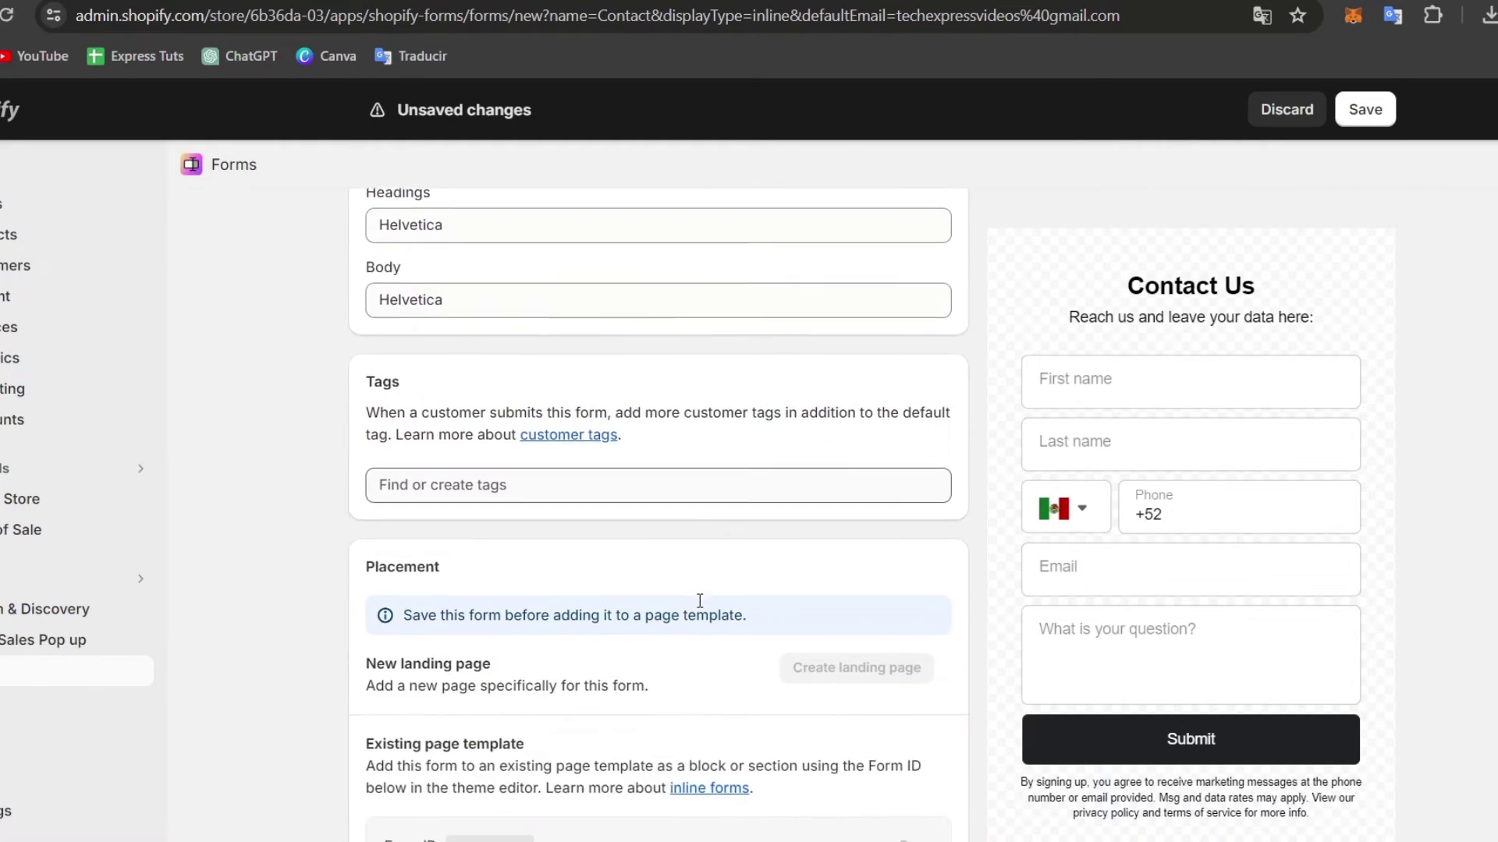
scroll(700, 601, "down", 3)
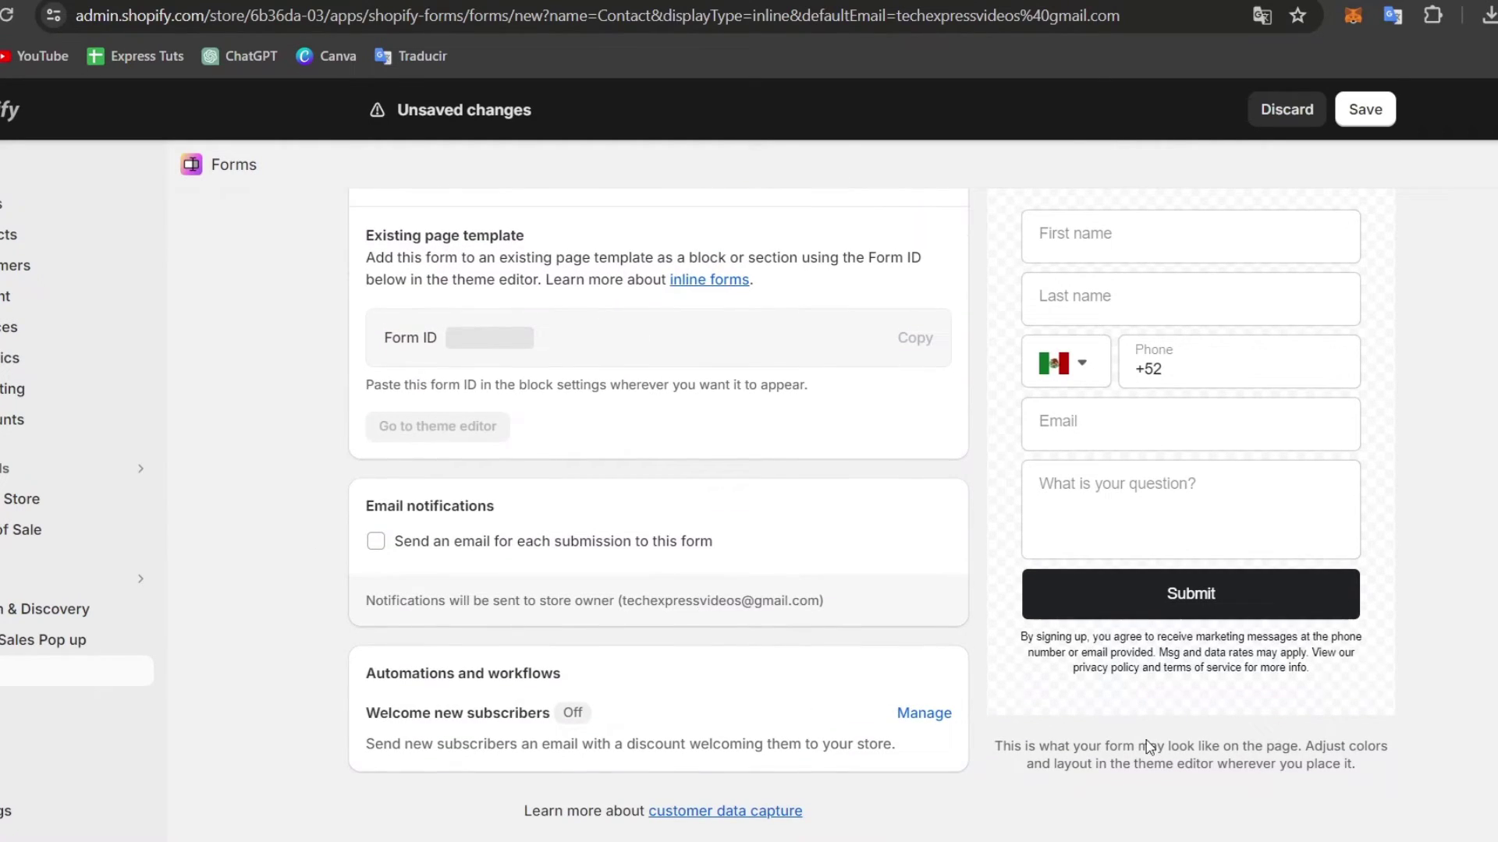
Save the new Contact Us form
scroll(825, 578, "up", 10)
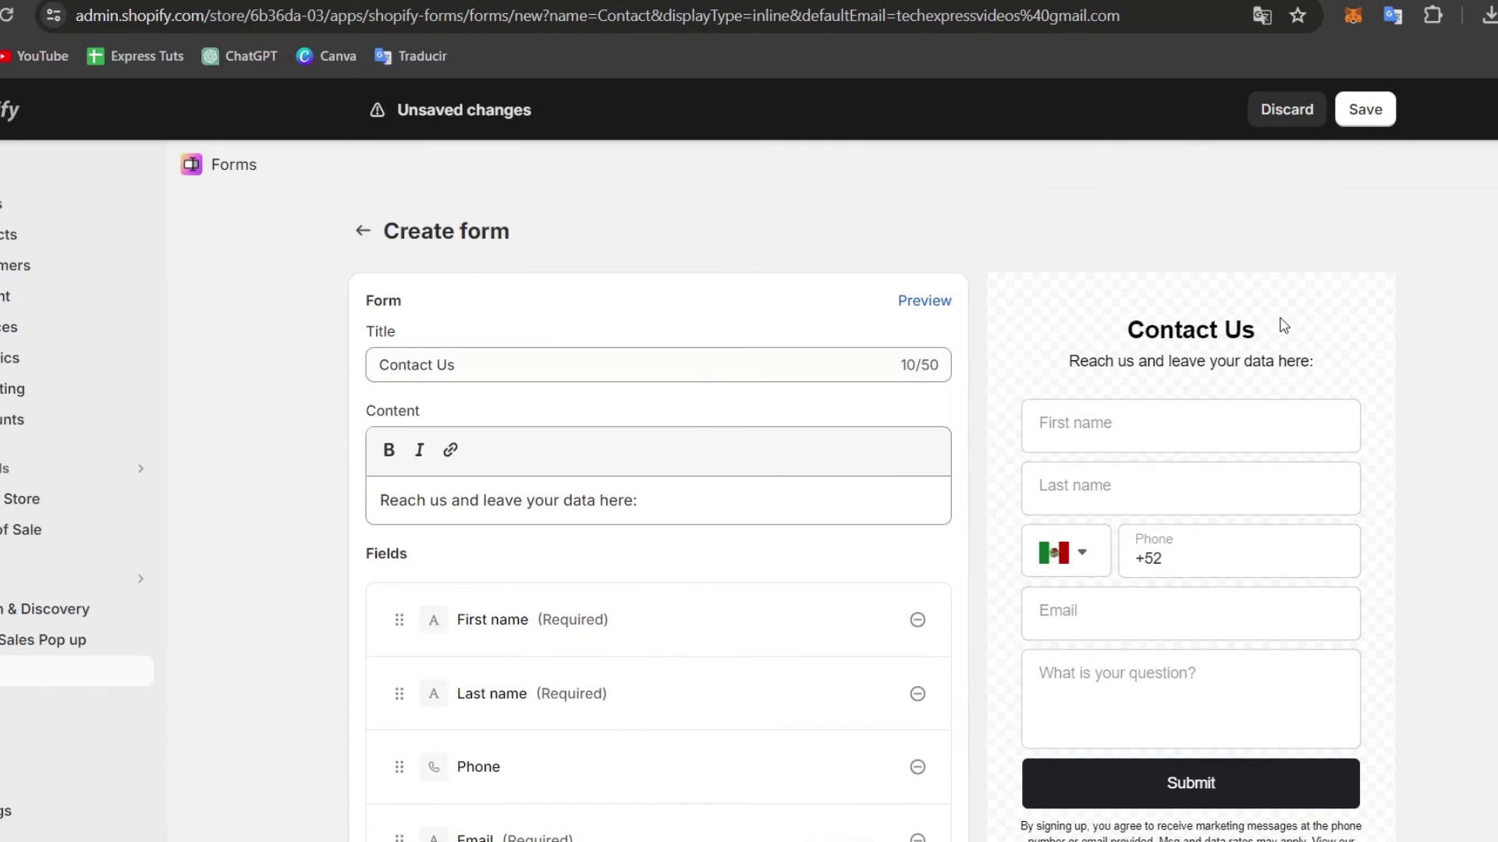
left_click(1349, 115)
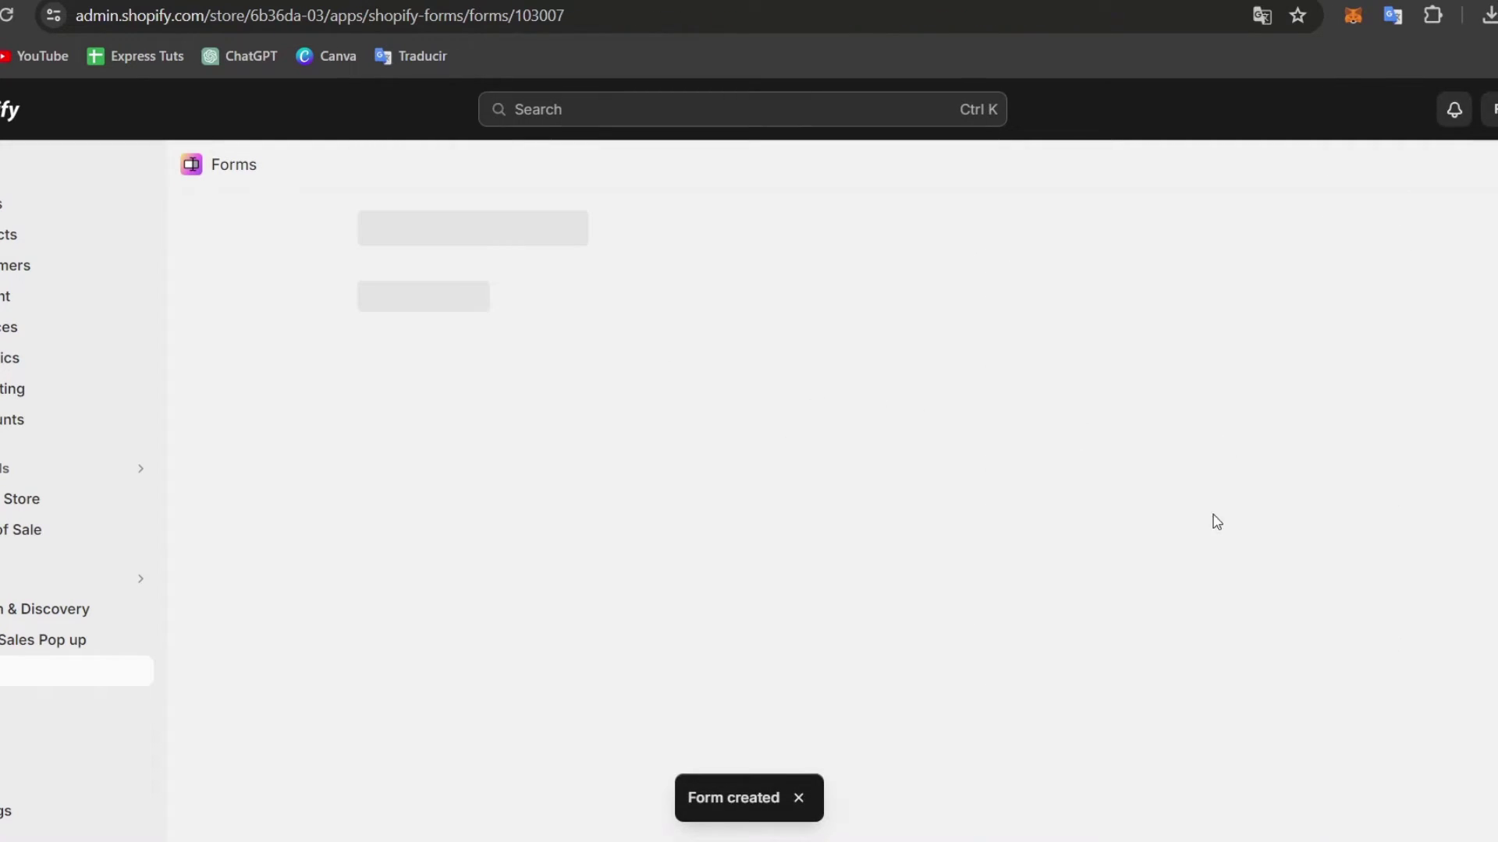
scroll(1092, 523, "down", 5)
scroll(1047, 528, "down", 1)
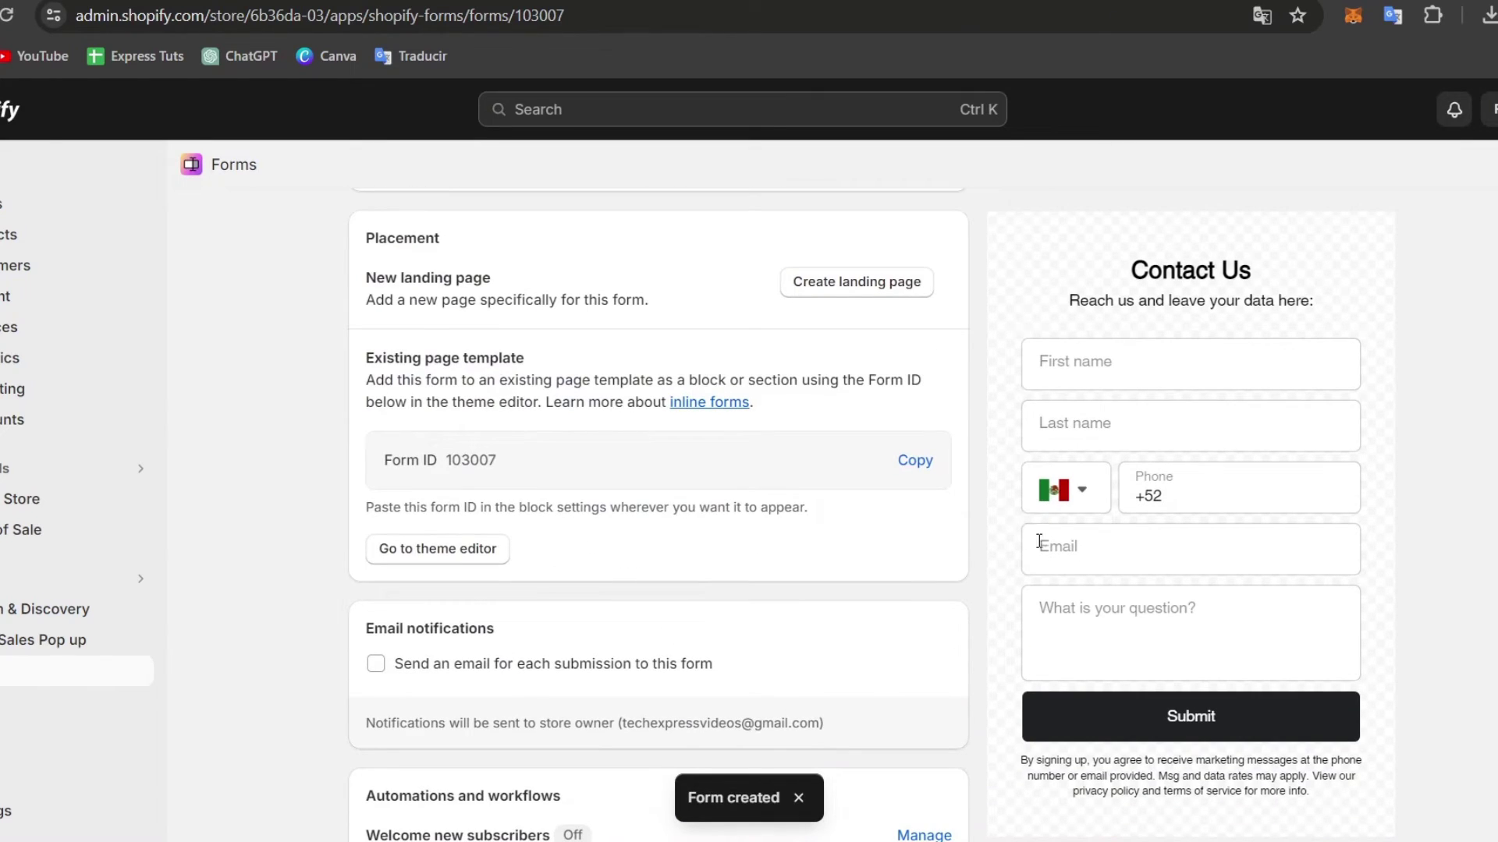
Copy the form's ID 103007 for later use
double_click(486, 458)
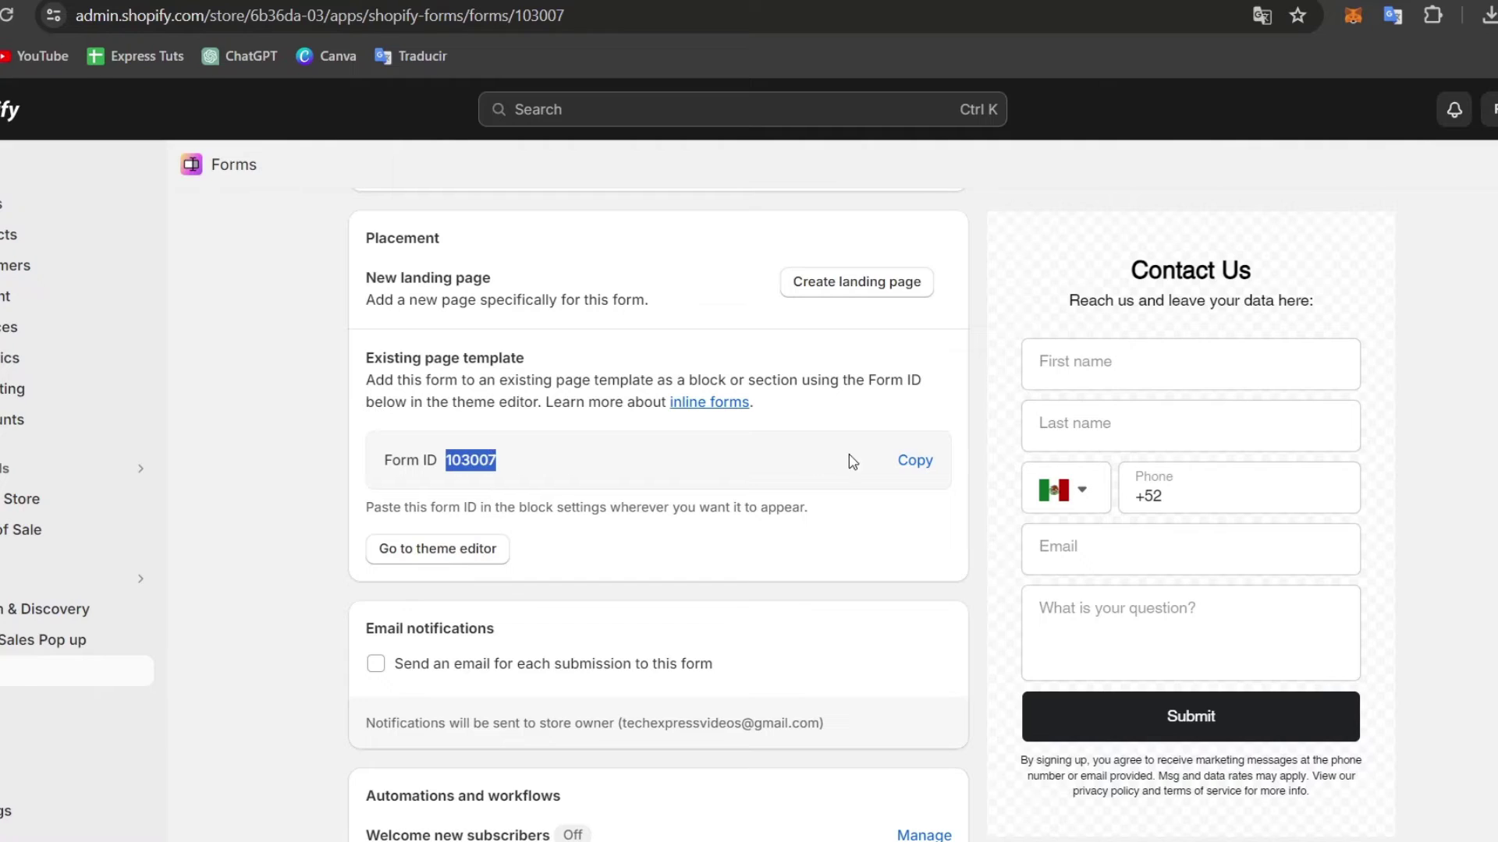
left_click(904, 464)
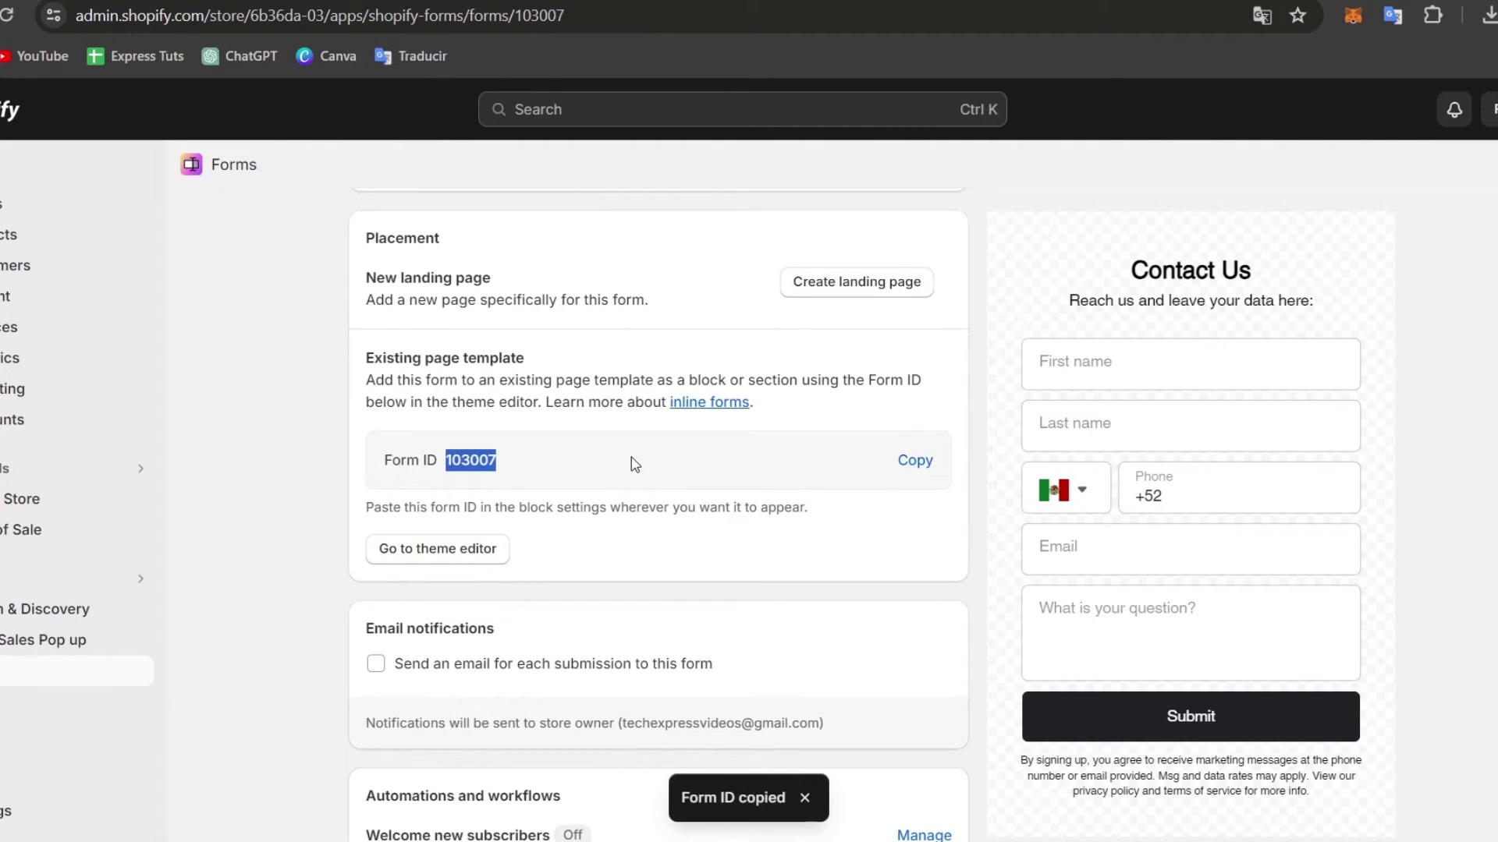
scroll(874, 530, "up", 2)
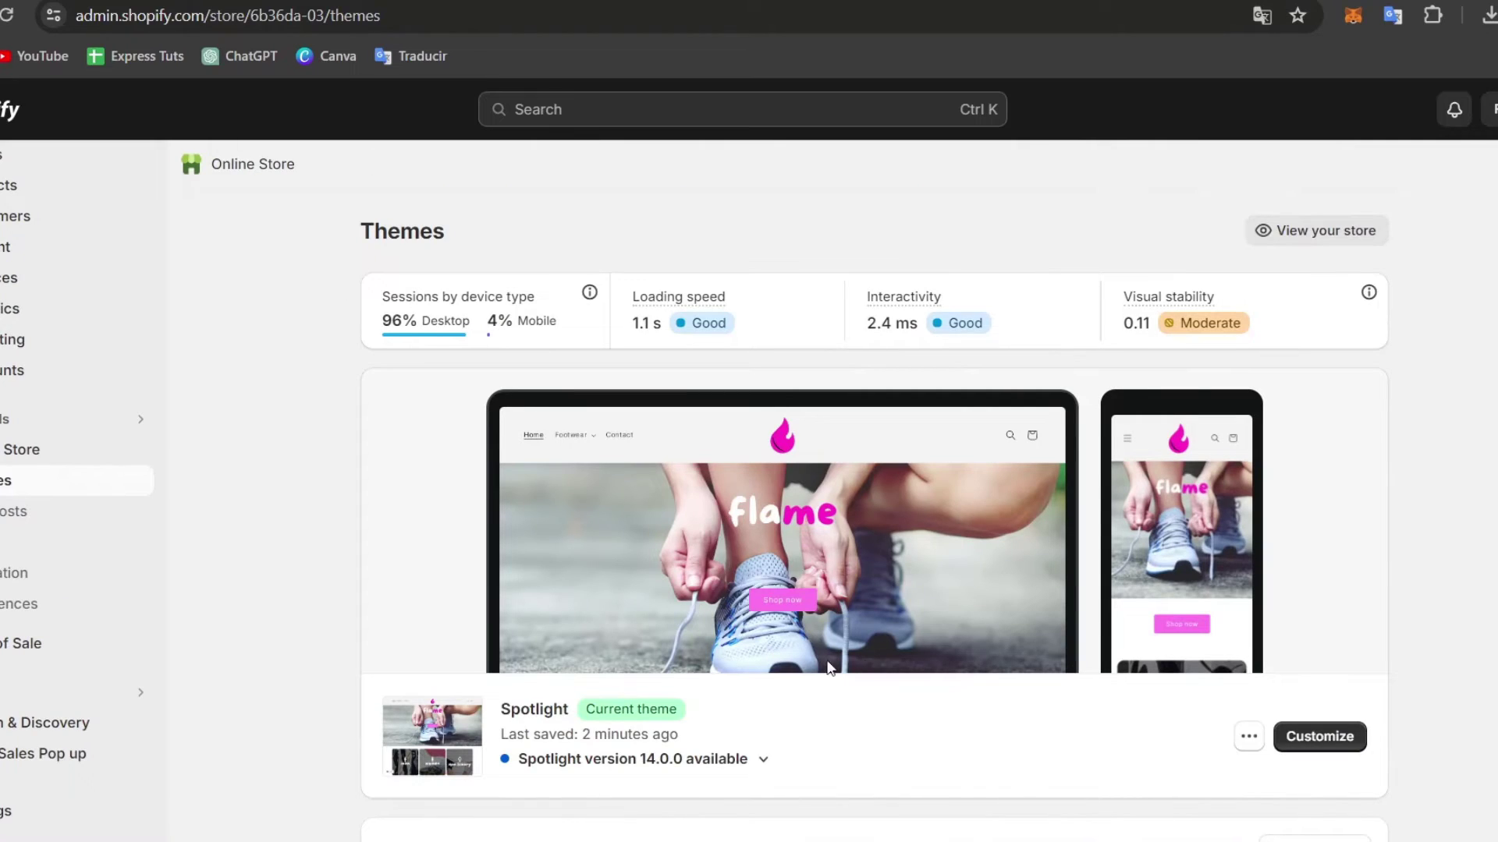
Open the Spotlight theme editor with the Contact page template in the preview
scroll(1075, 586, "down", 3)
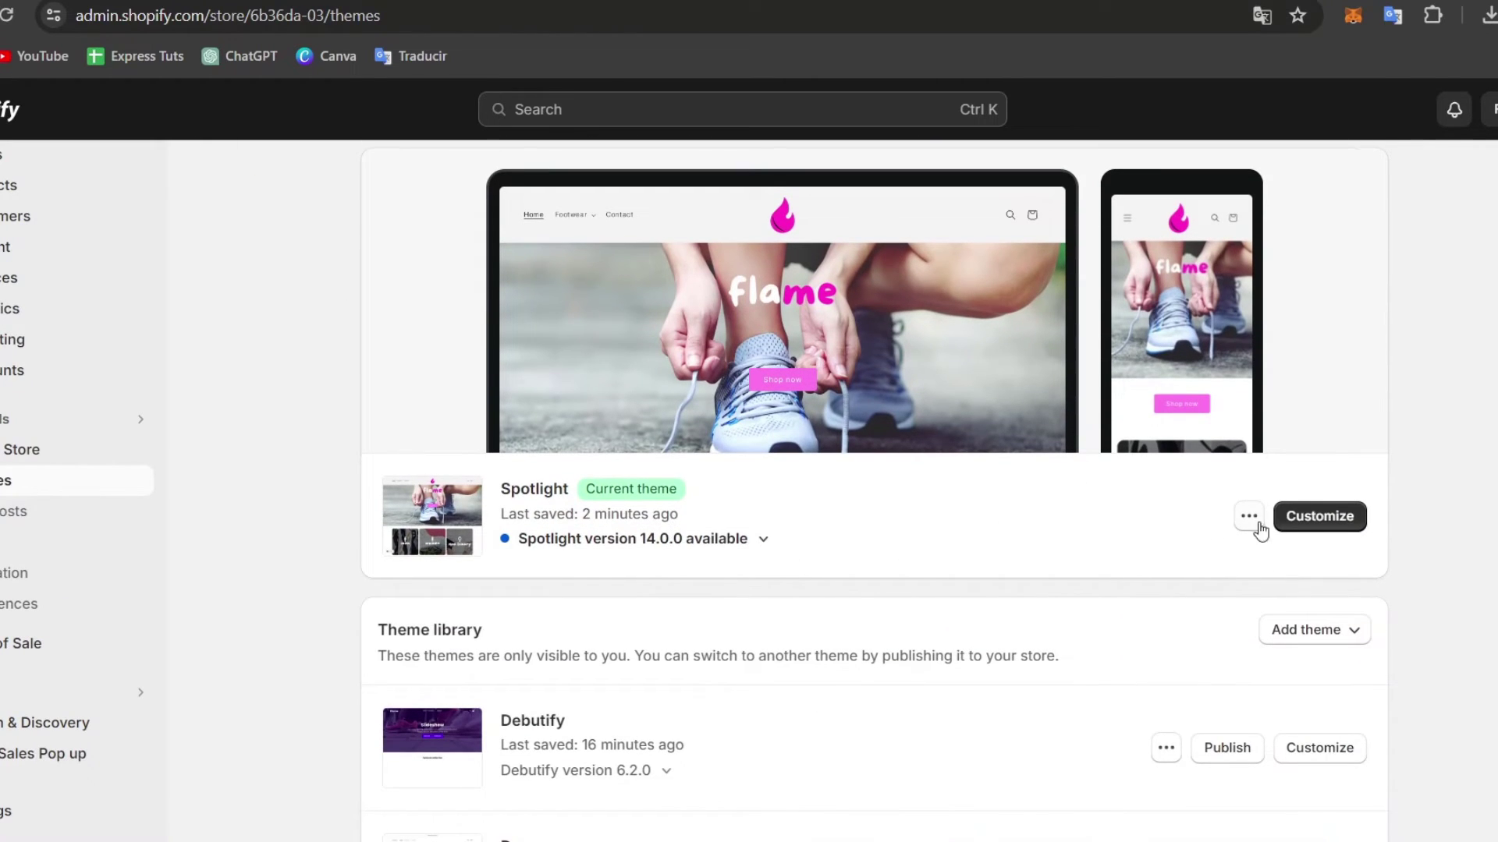
left_click(1335, 517)
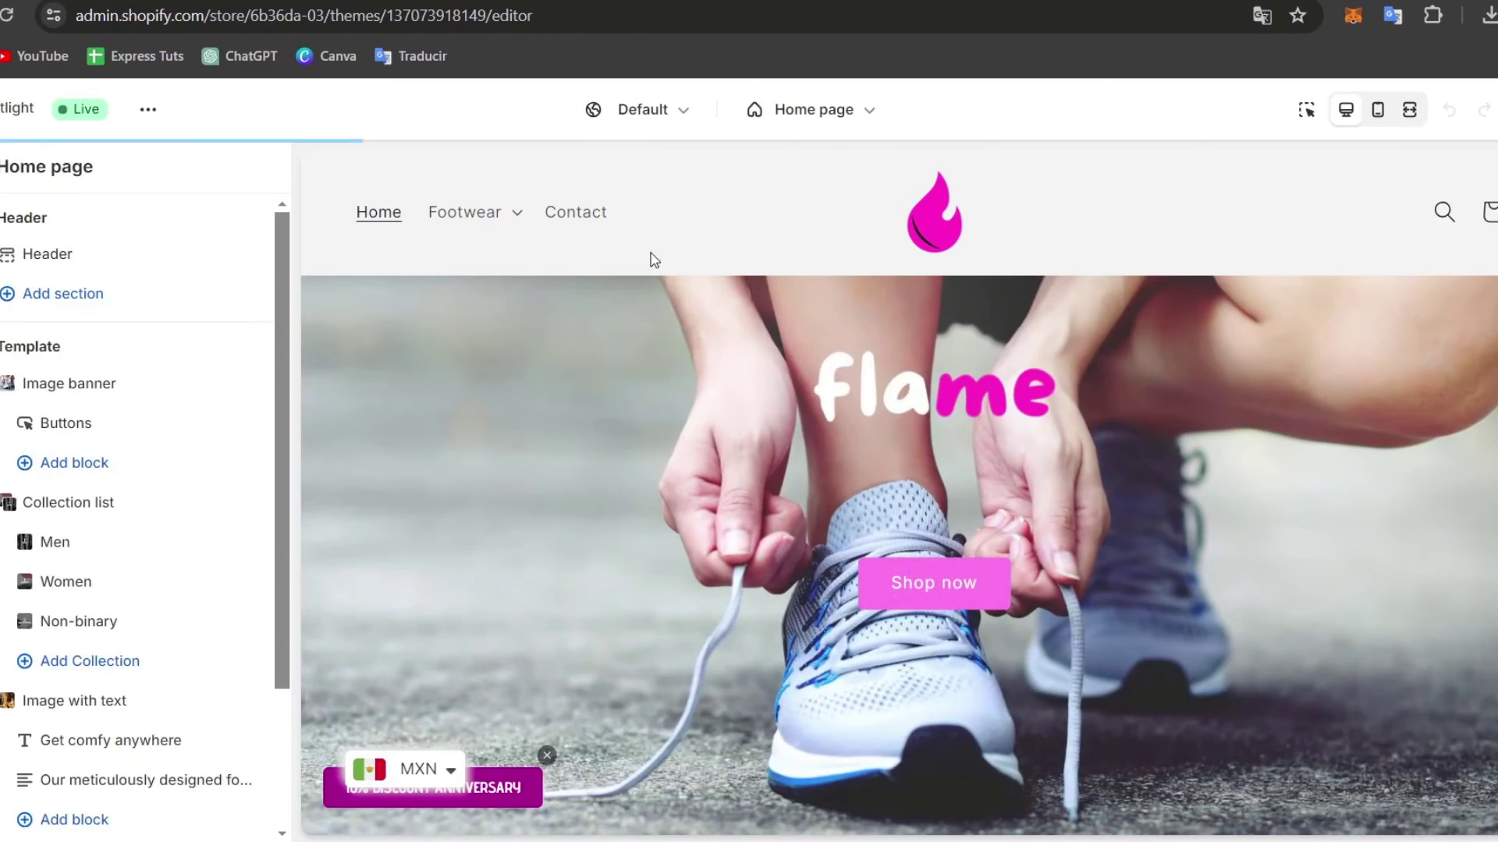
left_click(576, 212)
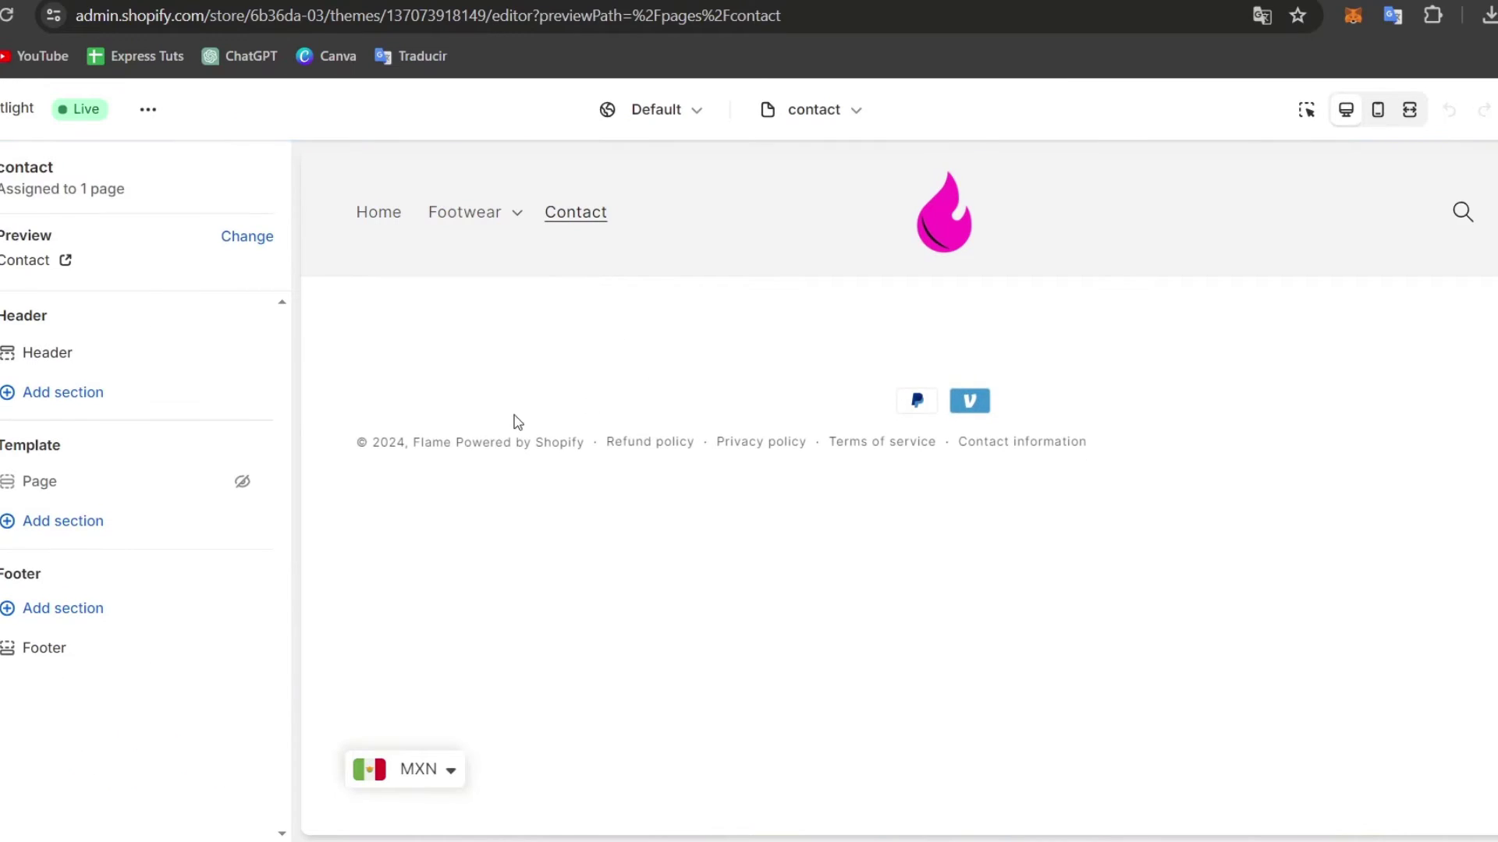
Add the Forms app section to the Contact page template and open its block settings
left_click(89, 524)
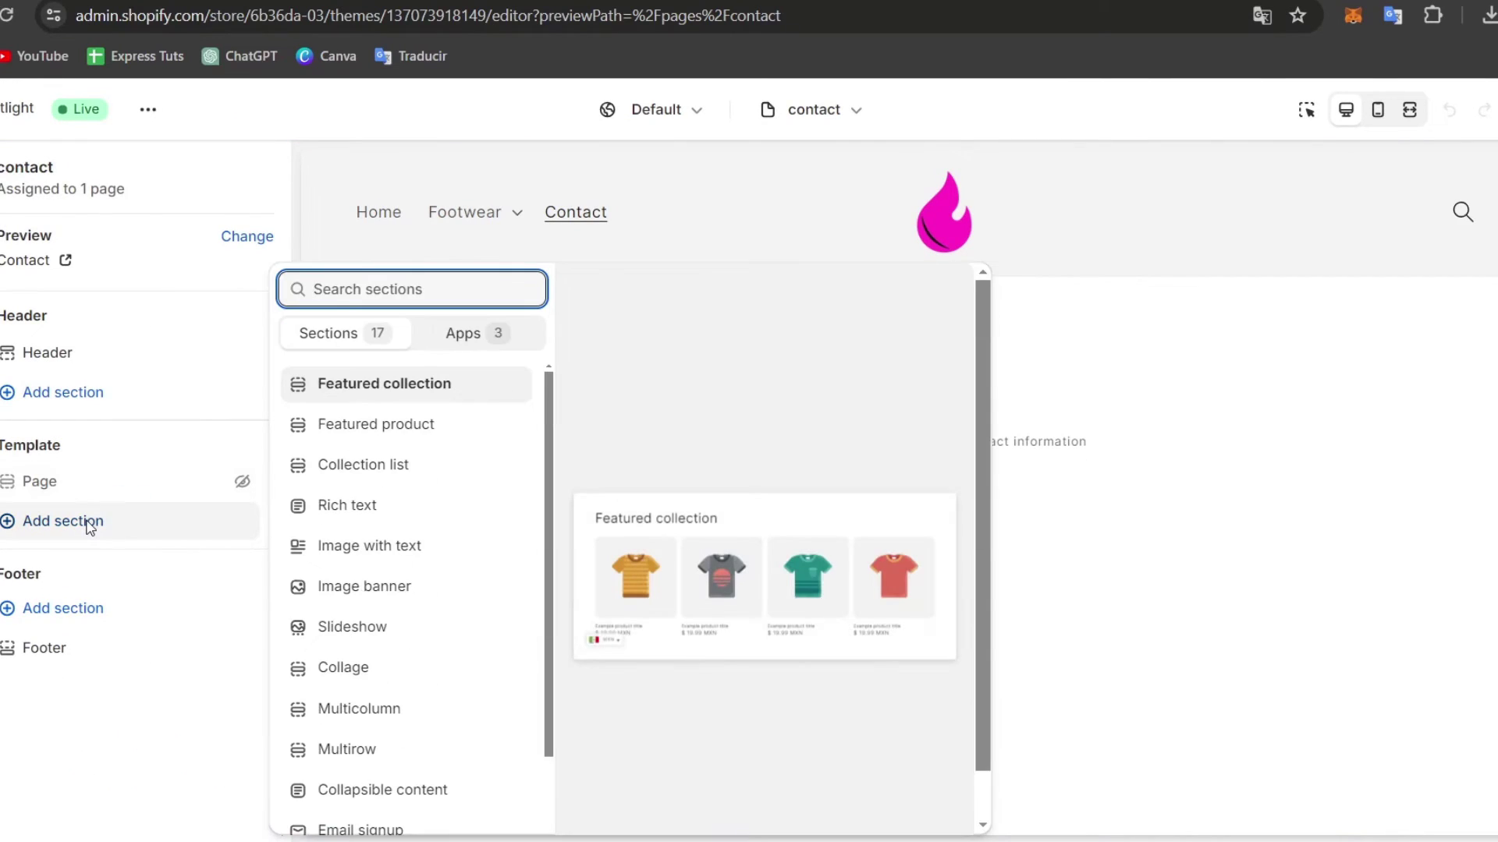
left_click(433, 343)
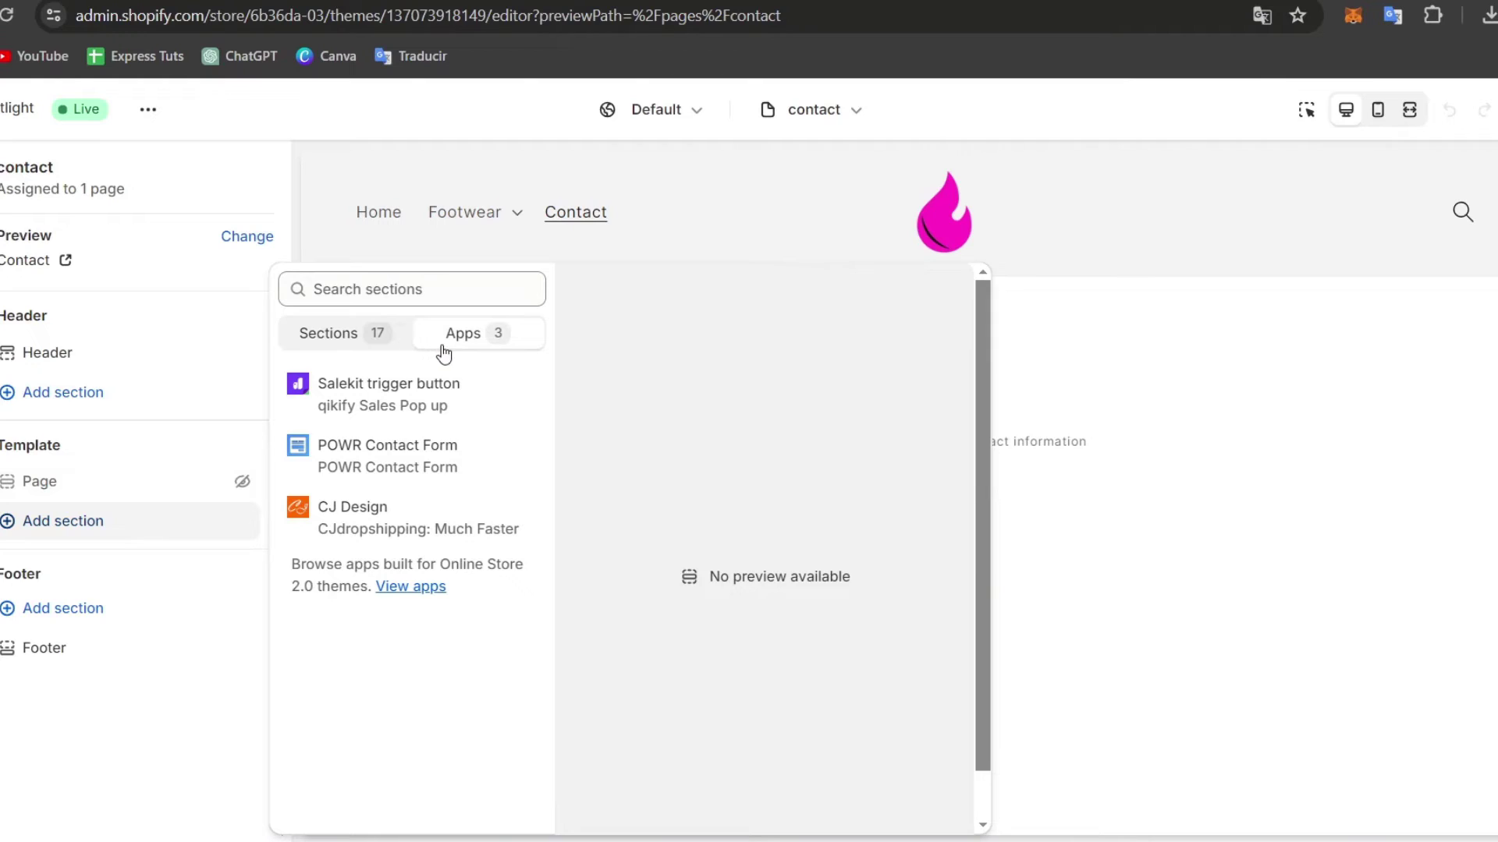
left_click(349, 340)
scroll(490, 607, "down", 5)
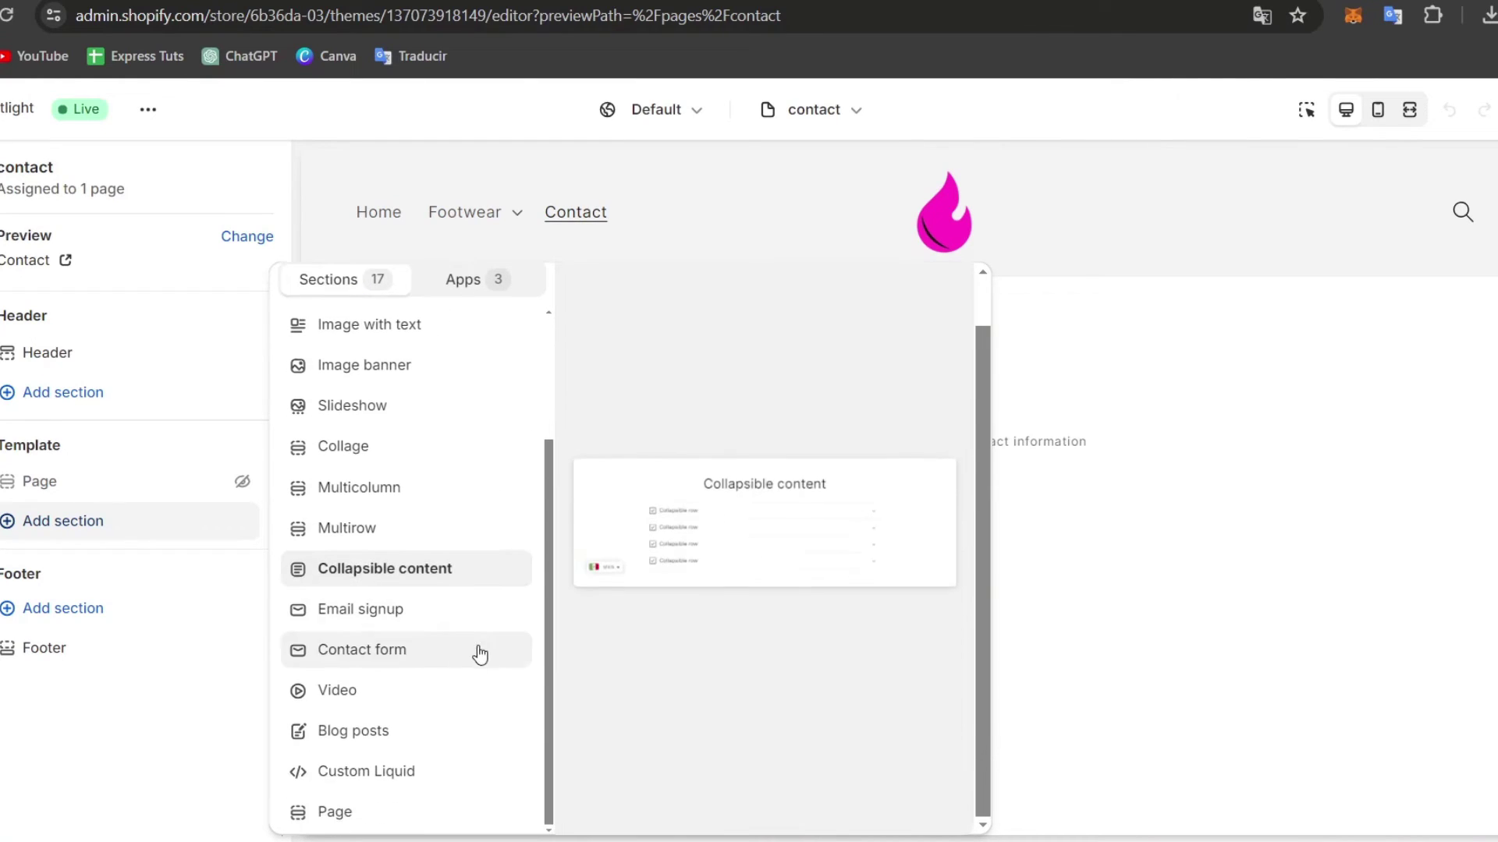
left_click(468, 279)
type("fo")
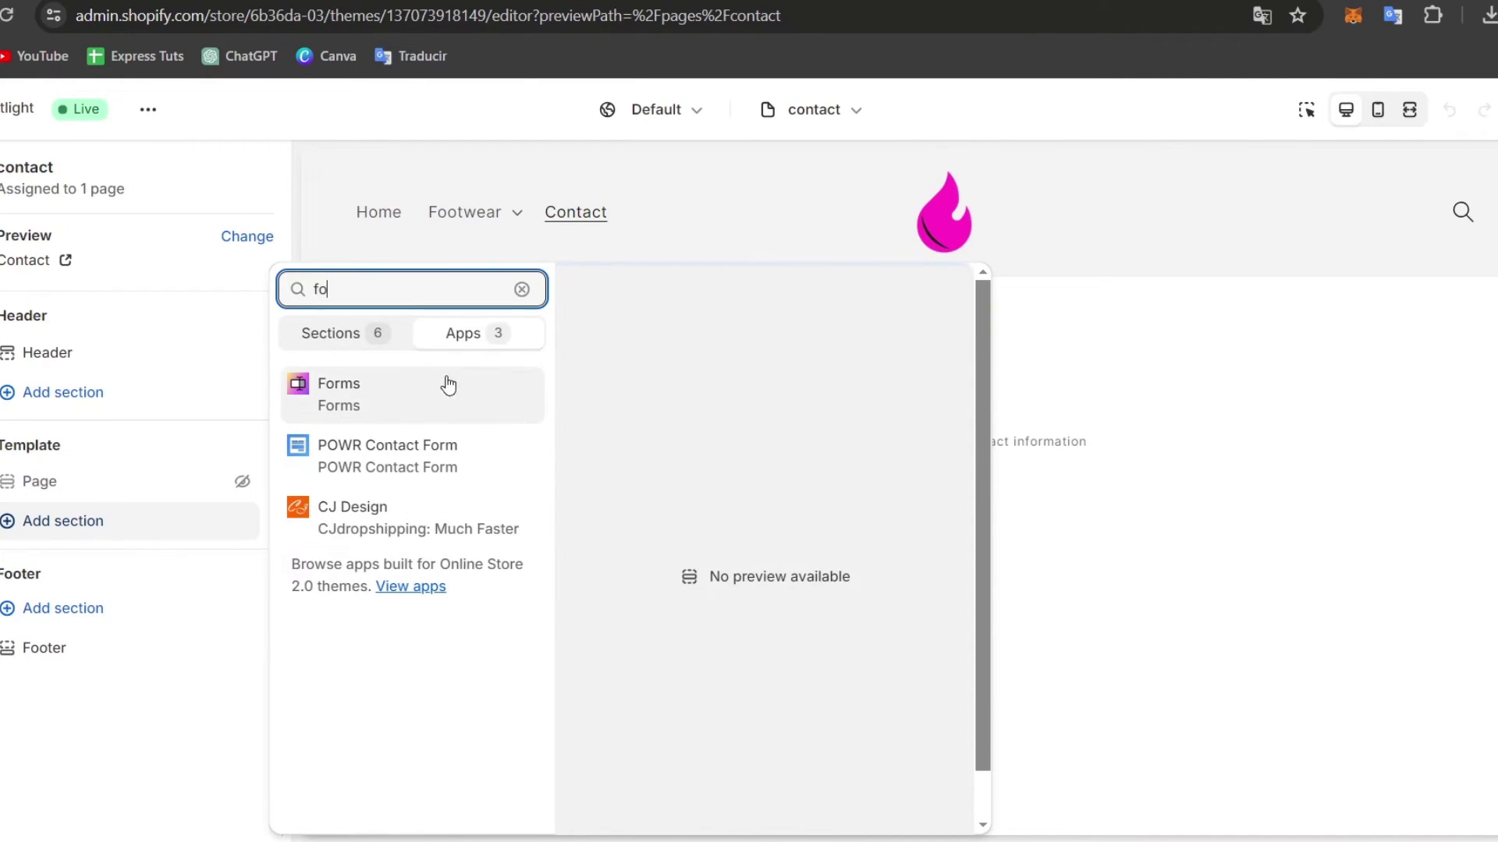
left_click(448, 388)
left_click(125, 561)
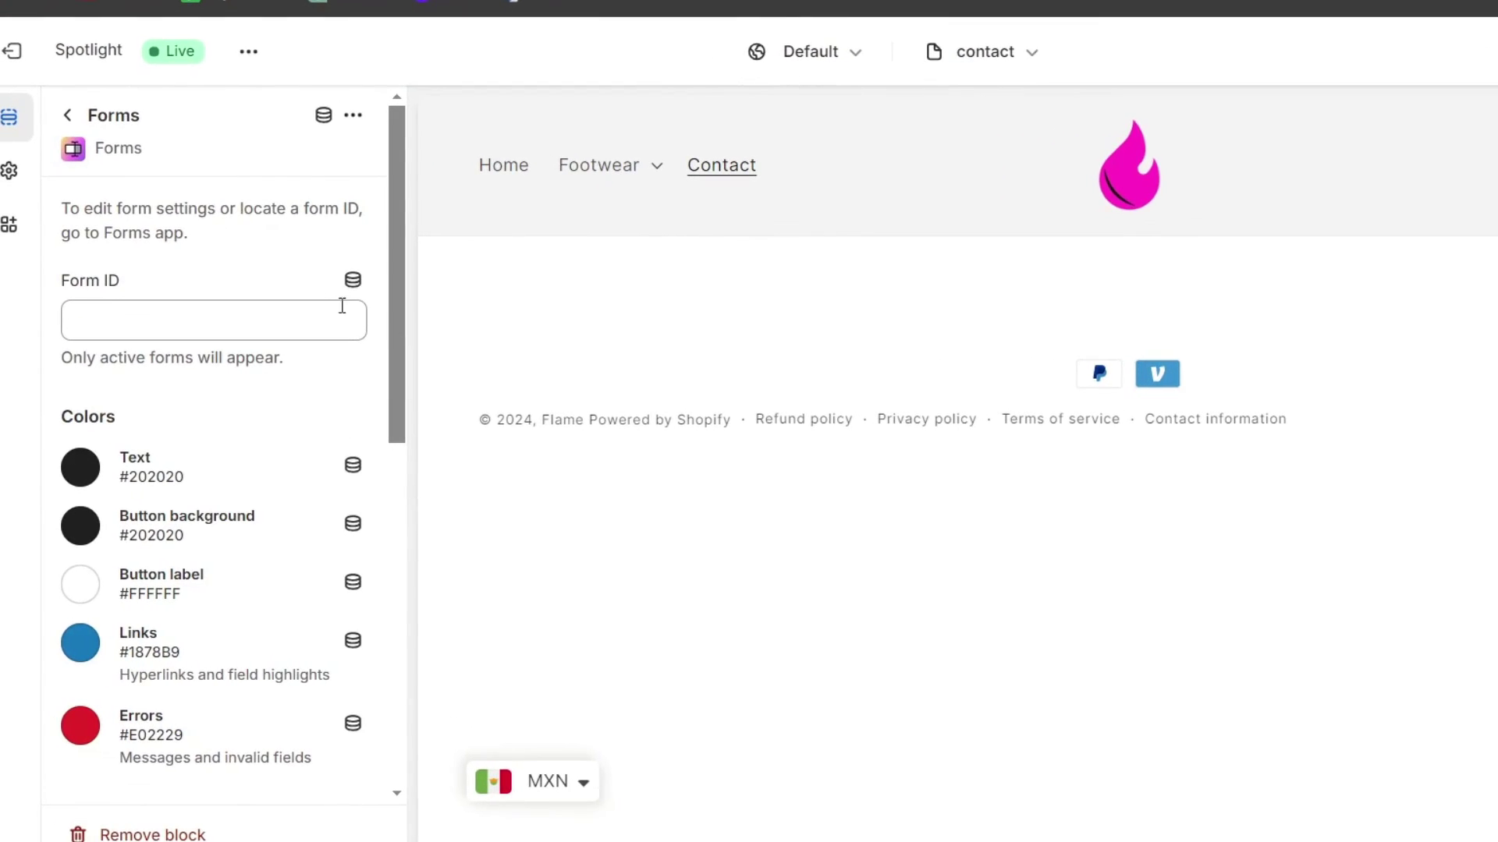
Paste form ID 103007 into the Forms block so the Contact Us form appears in the preview
left_click(137, 313)
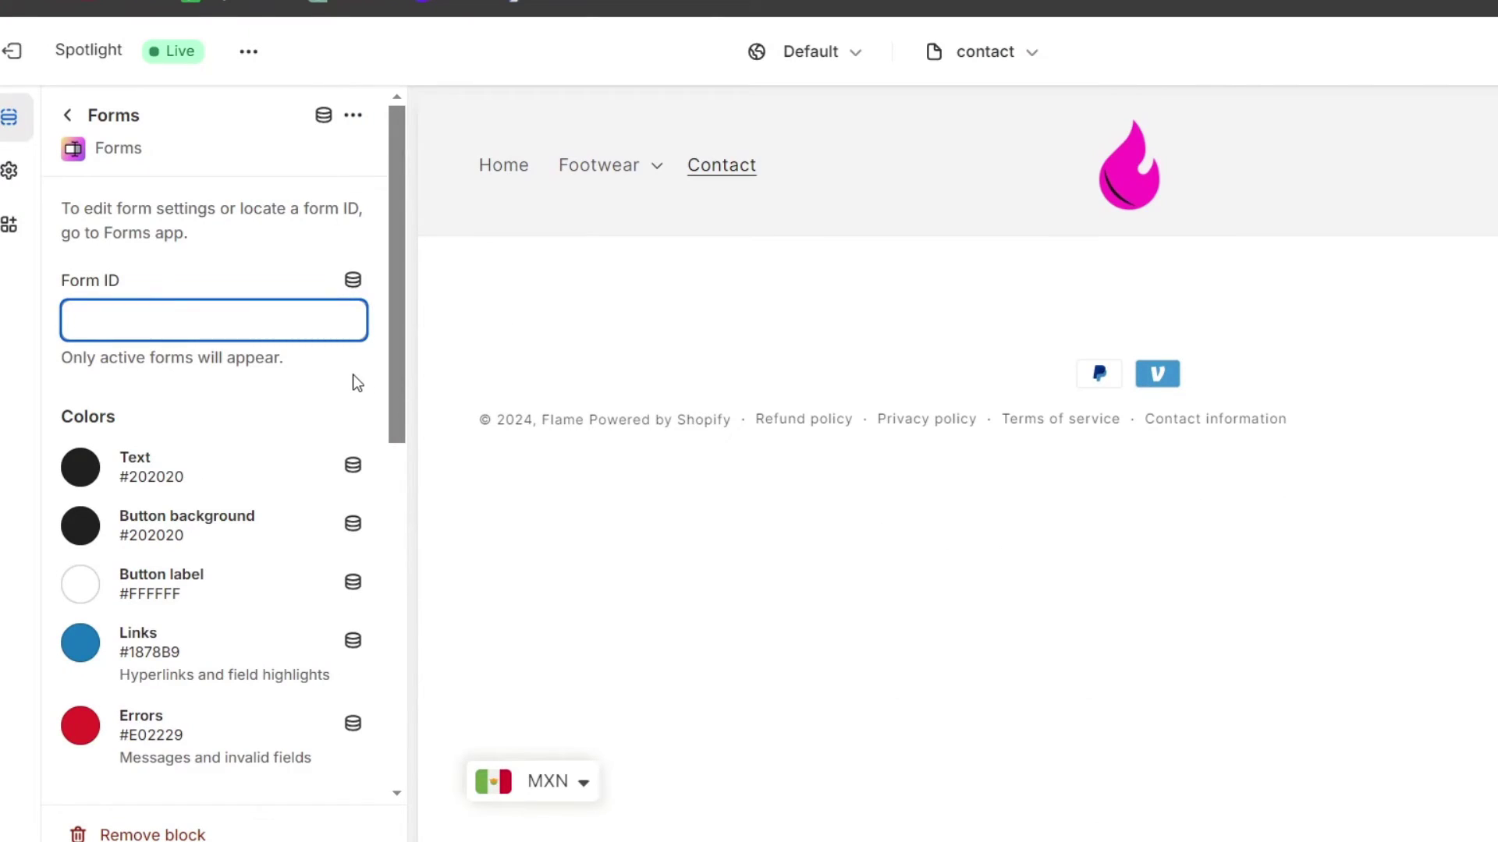
type("103007")
left_click(241, 275)
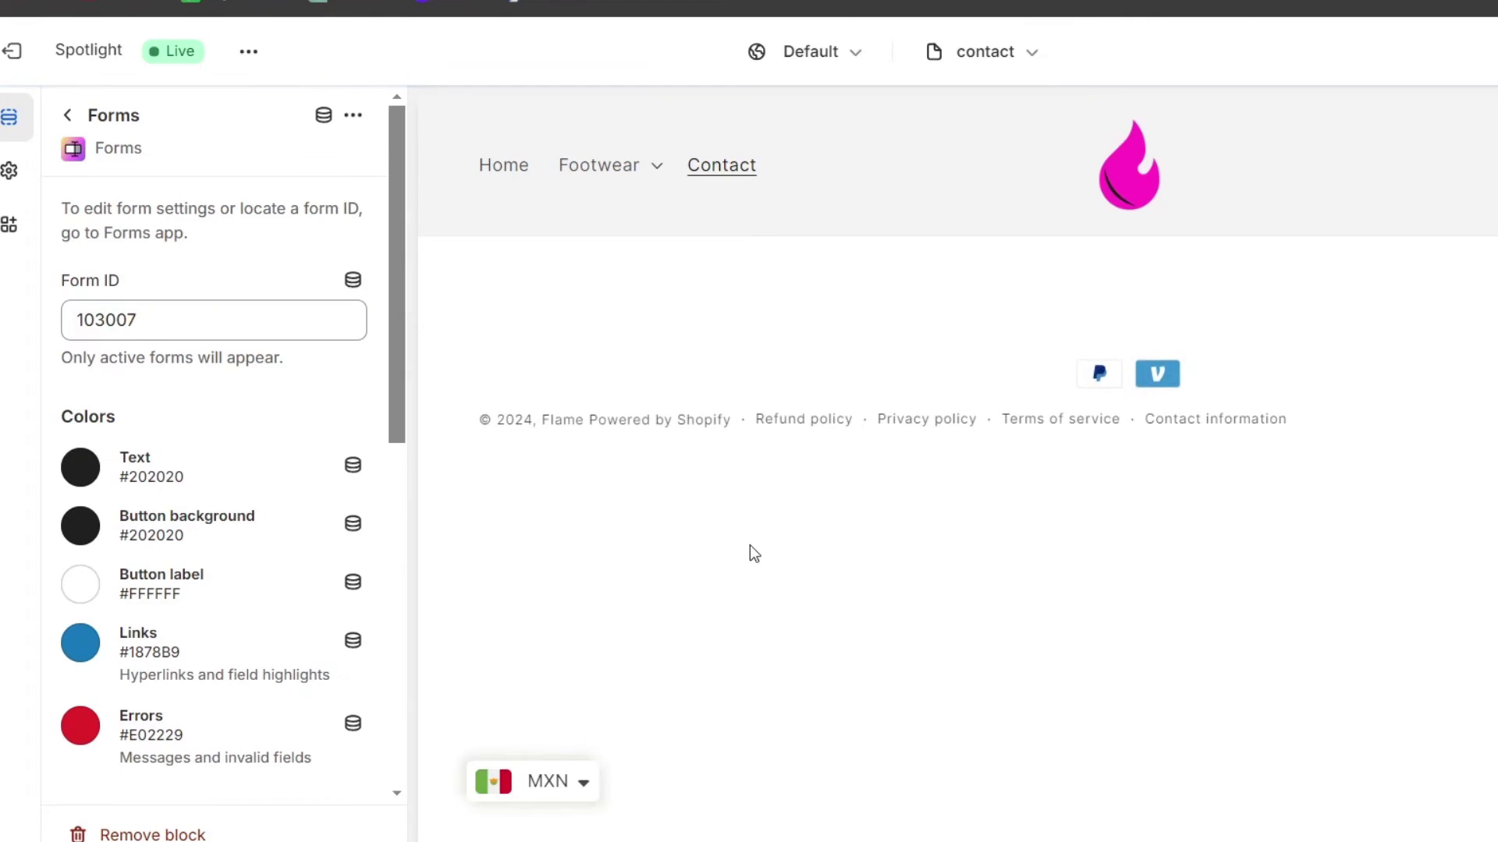
scroll(1285, 567, "down", 3)
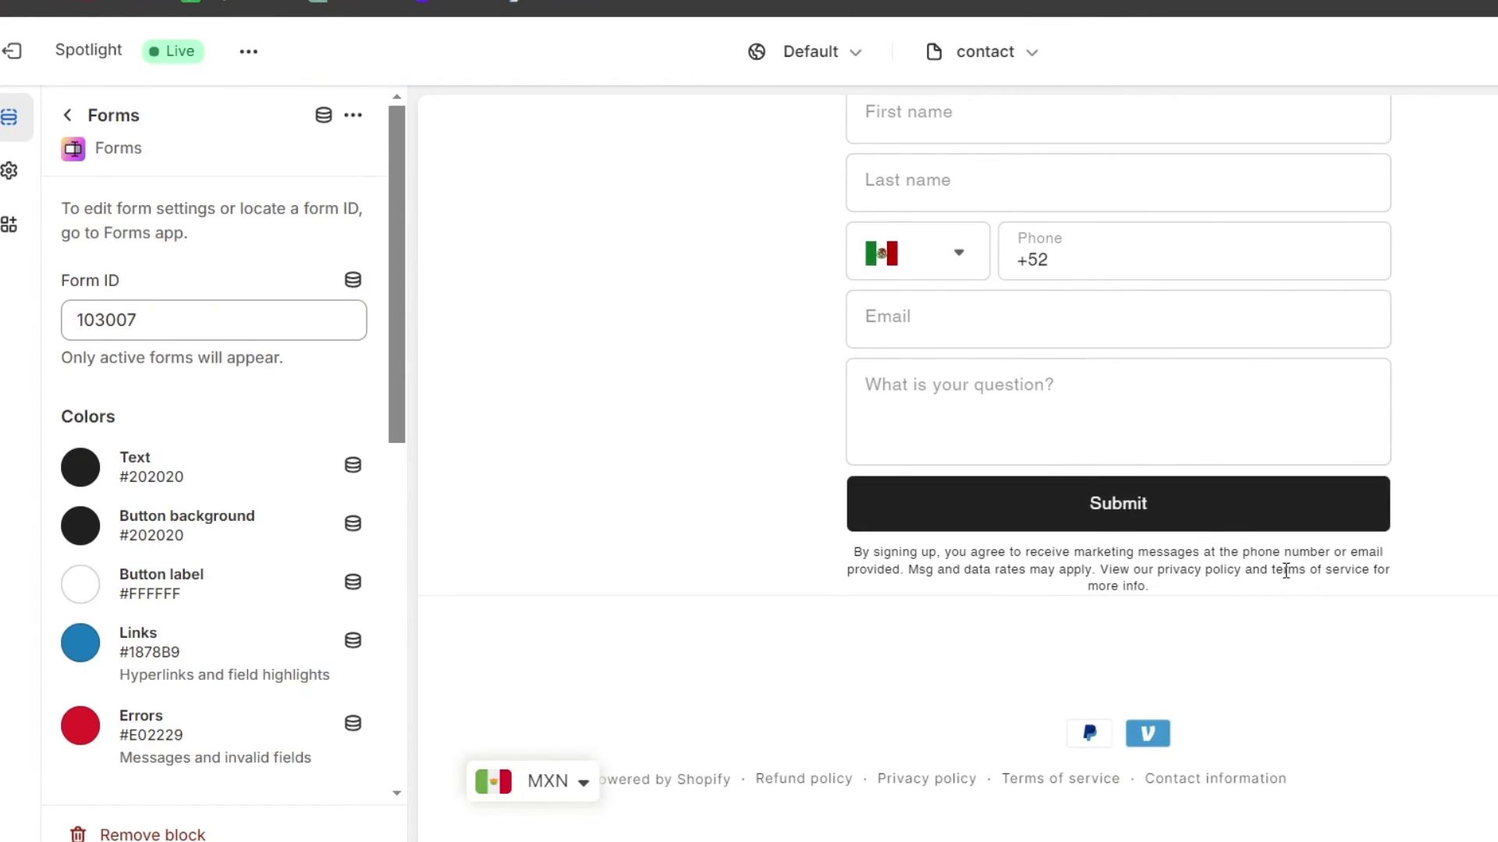
scroll(1285, 570, "up", 3)
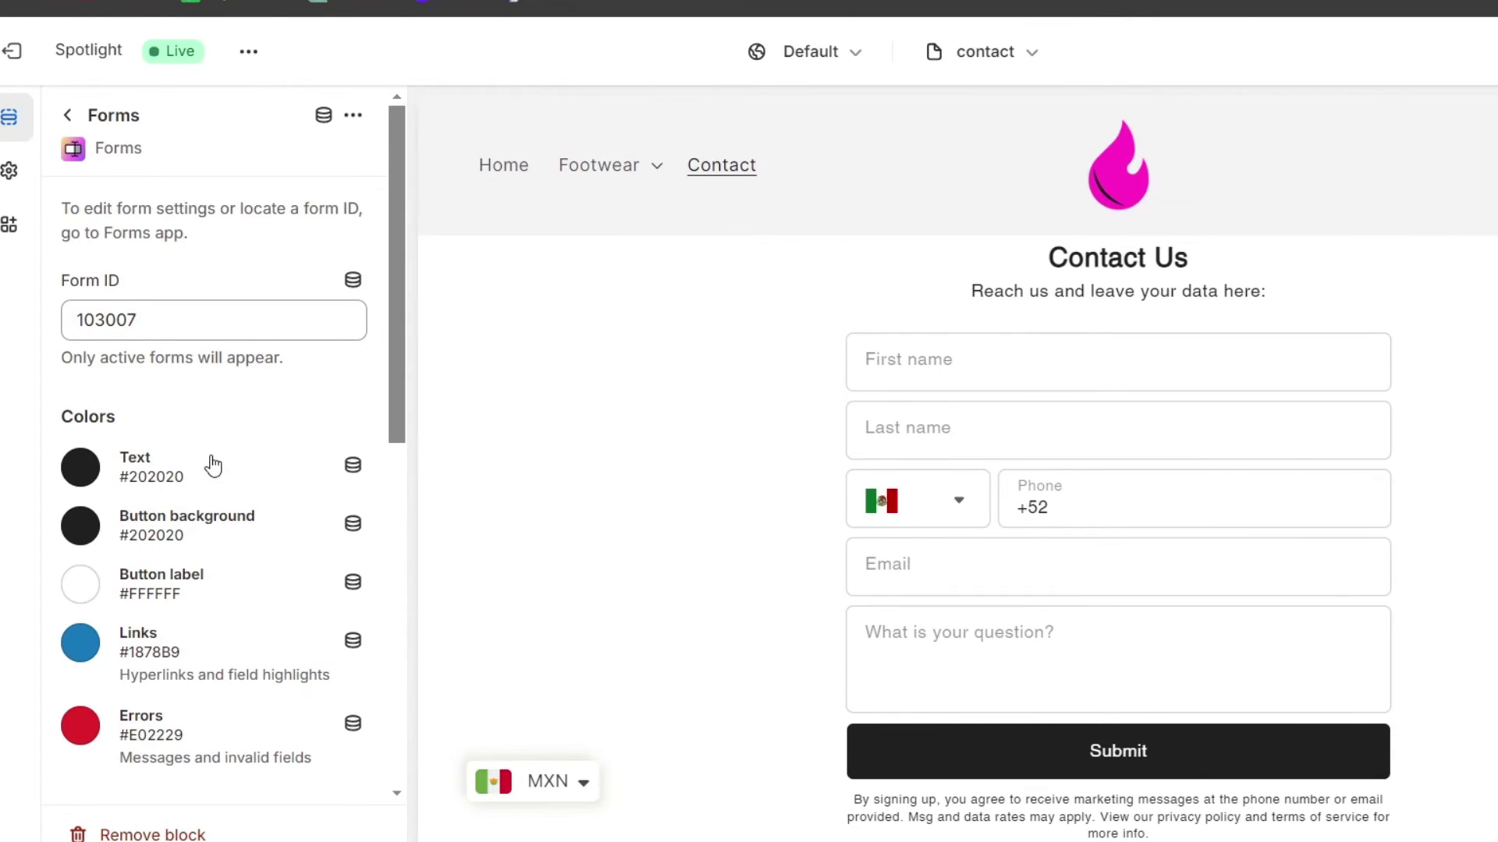
Make the form text pink (FC77ED) and the button background magenta (EB2DFA)
left_click(78, 470)
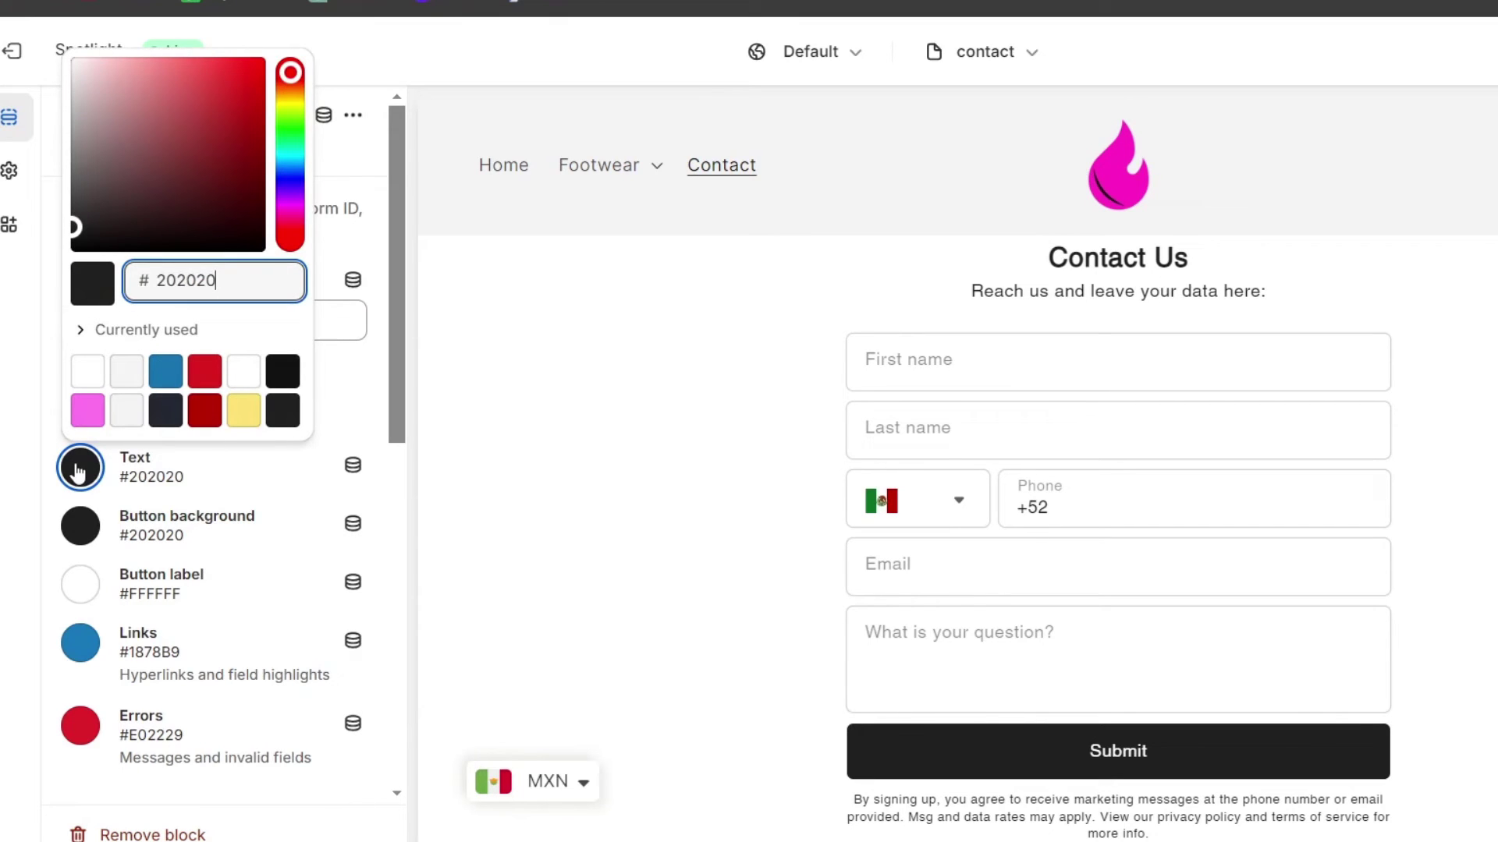
left_click(87, 411)
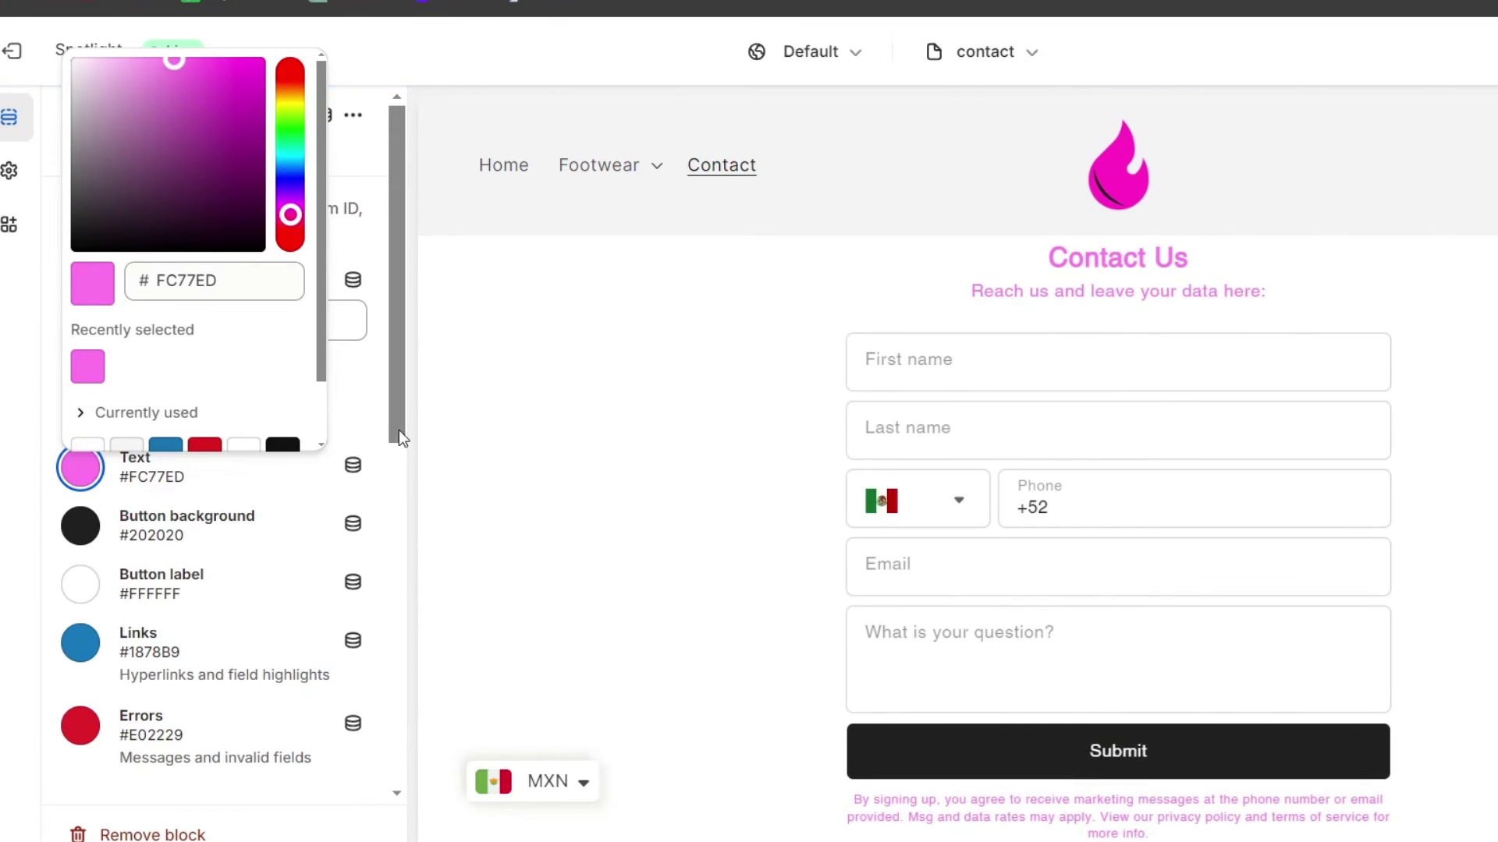
left_click(84, 534)
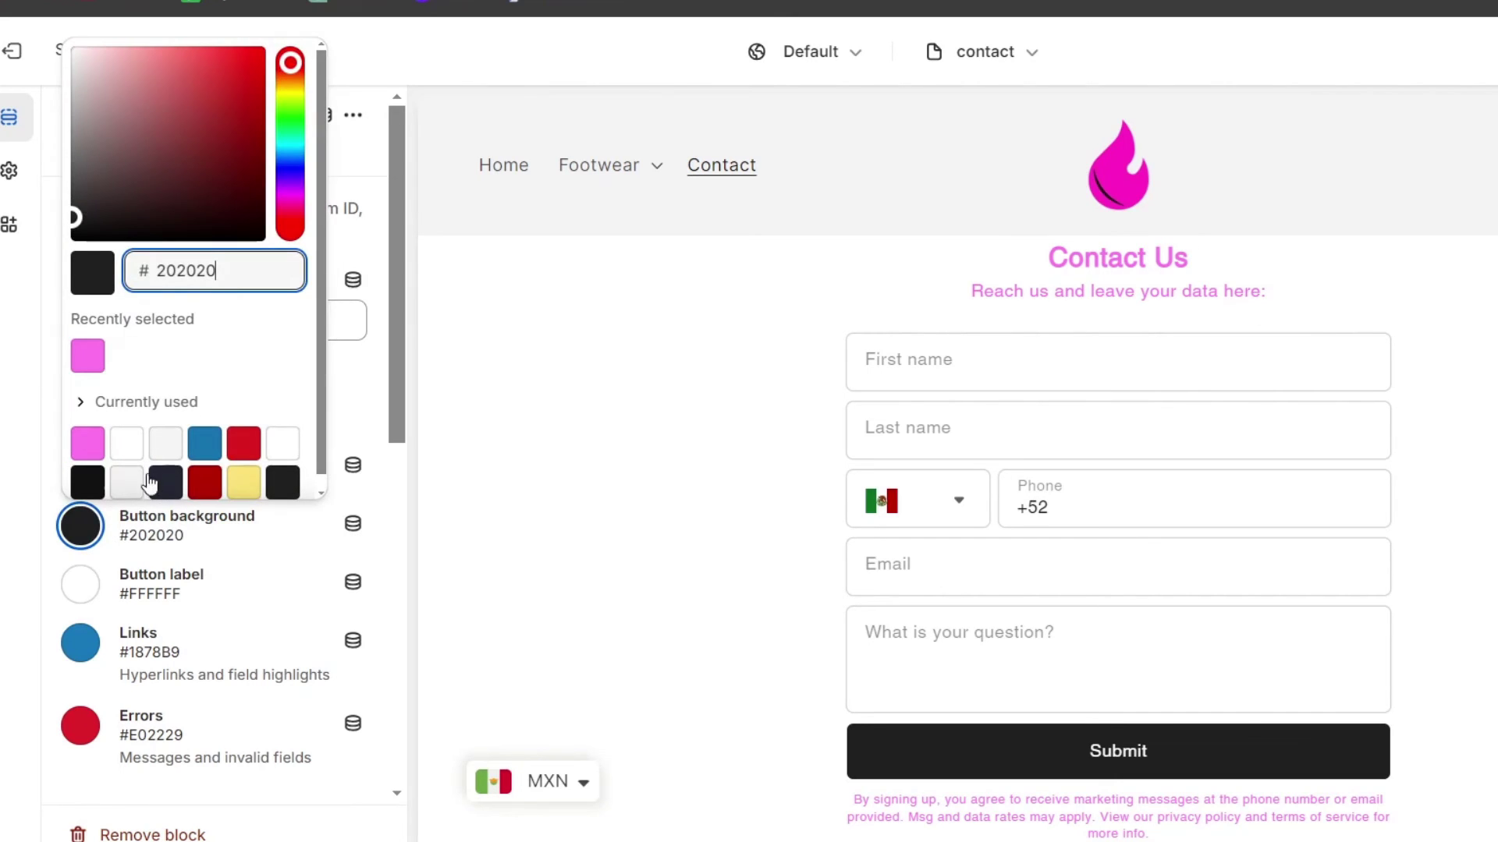
left_click(291, 200)
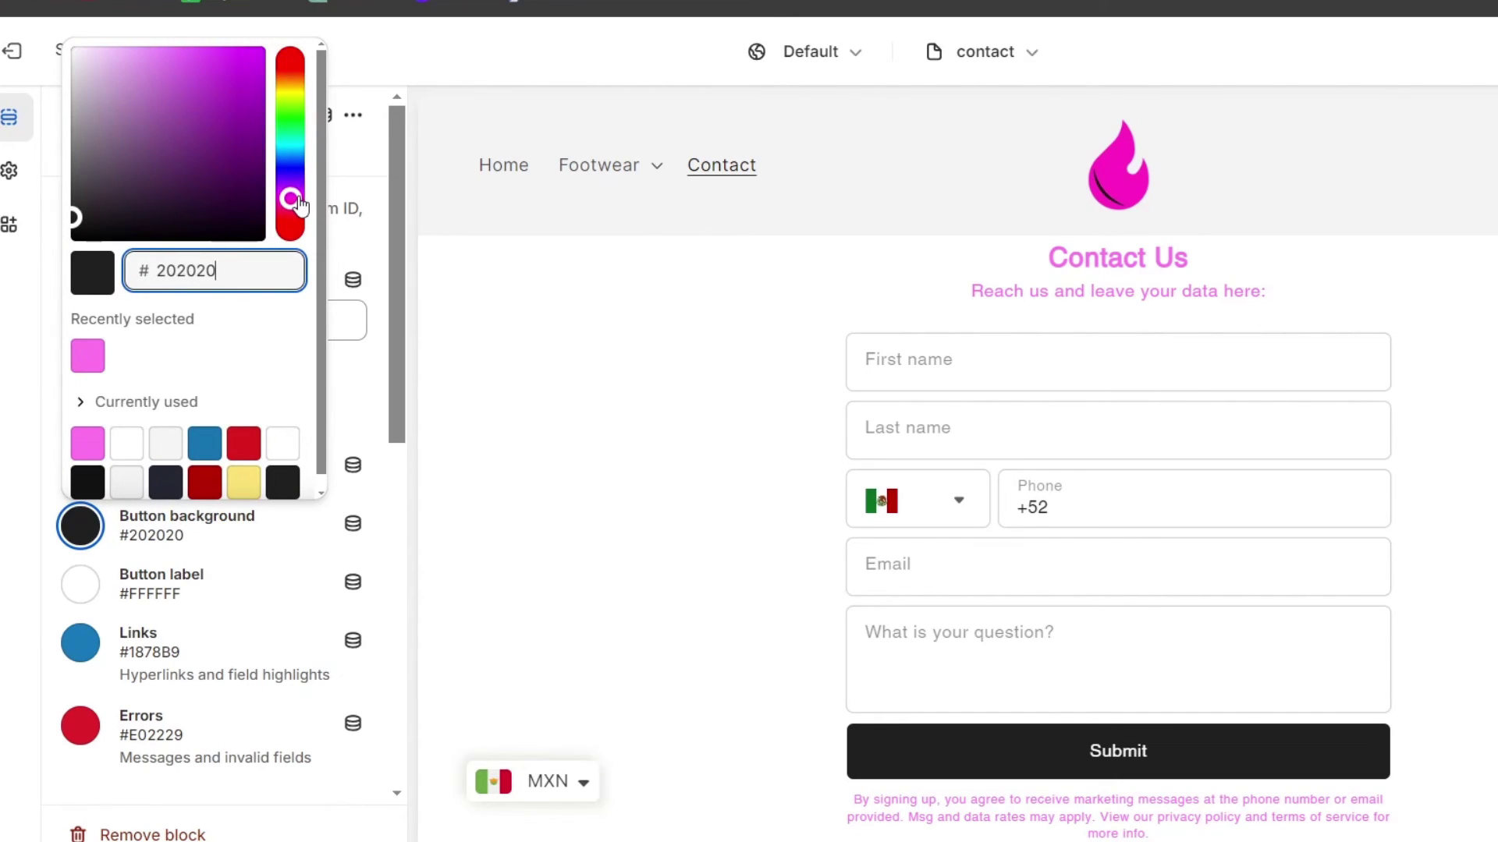
left_click_drag(257, 149, 302, 204)
left_click(234, 66)
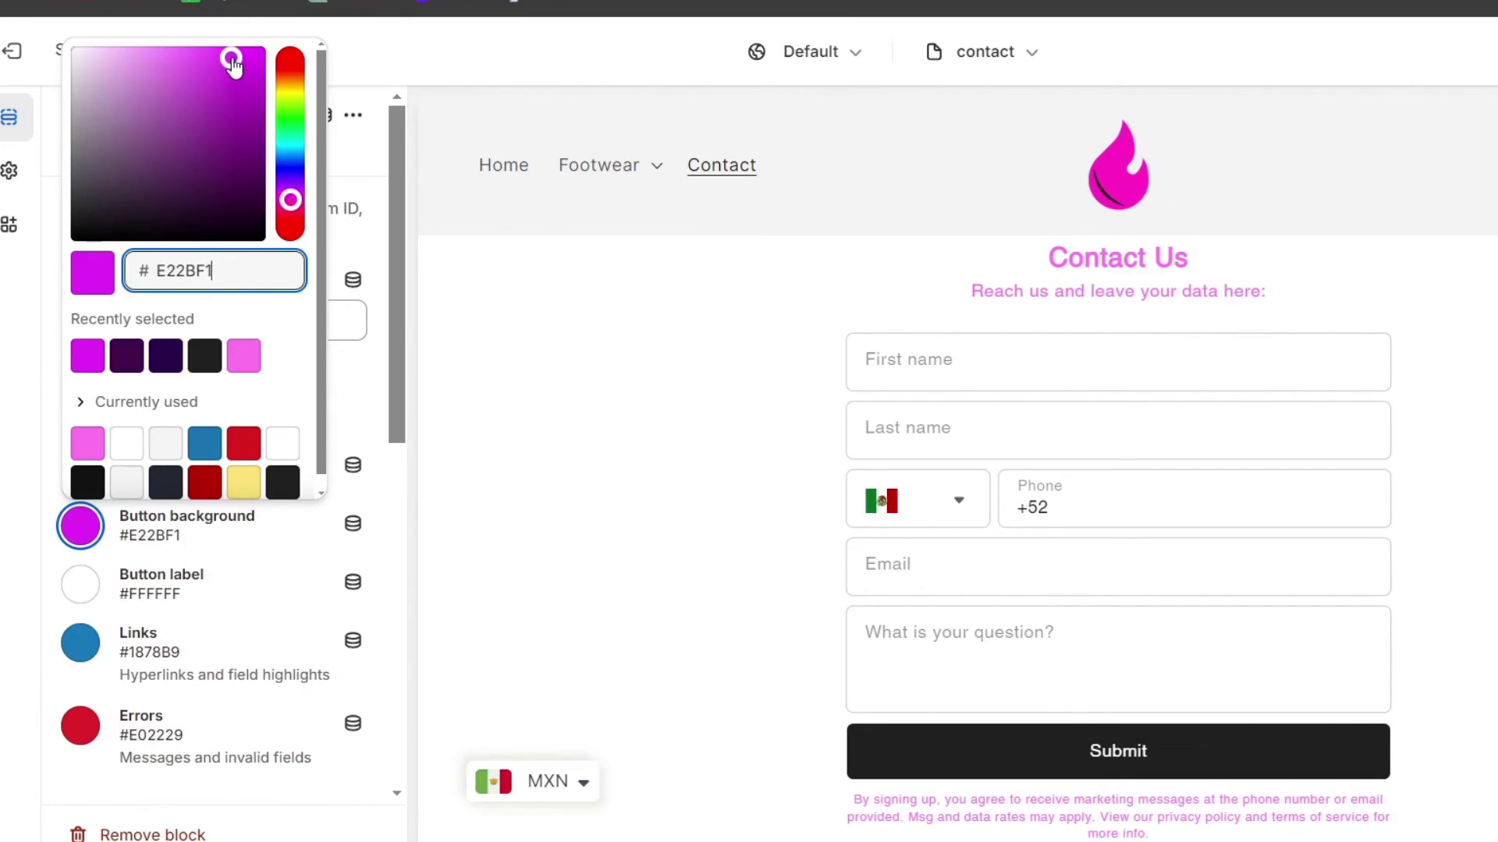
left_click(233, 59)
left_click(231, 53)
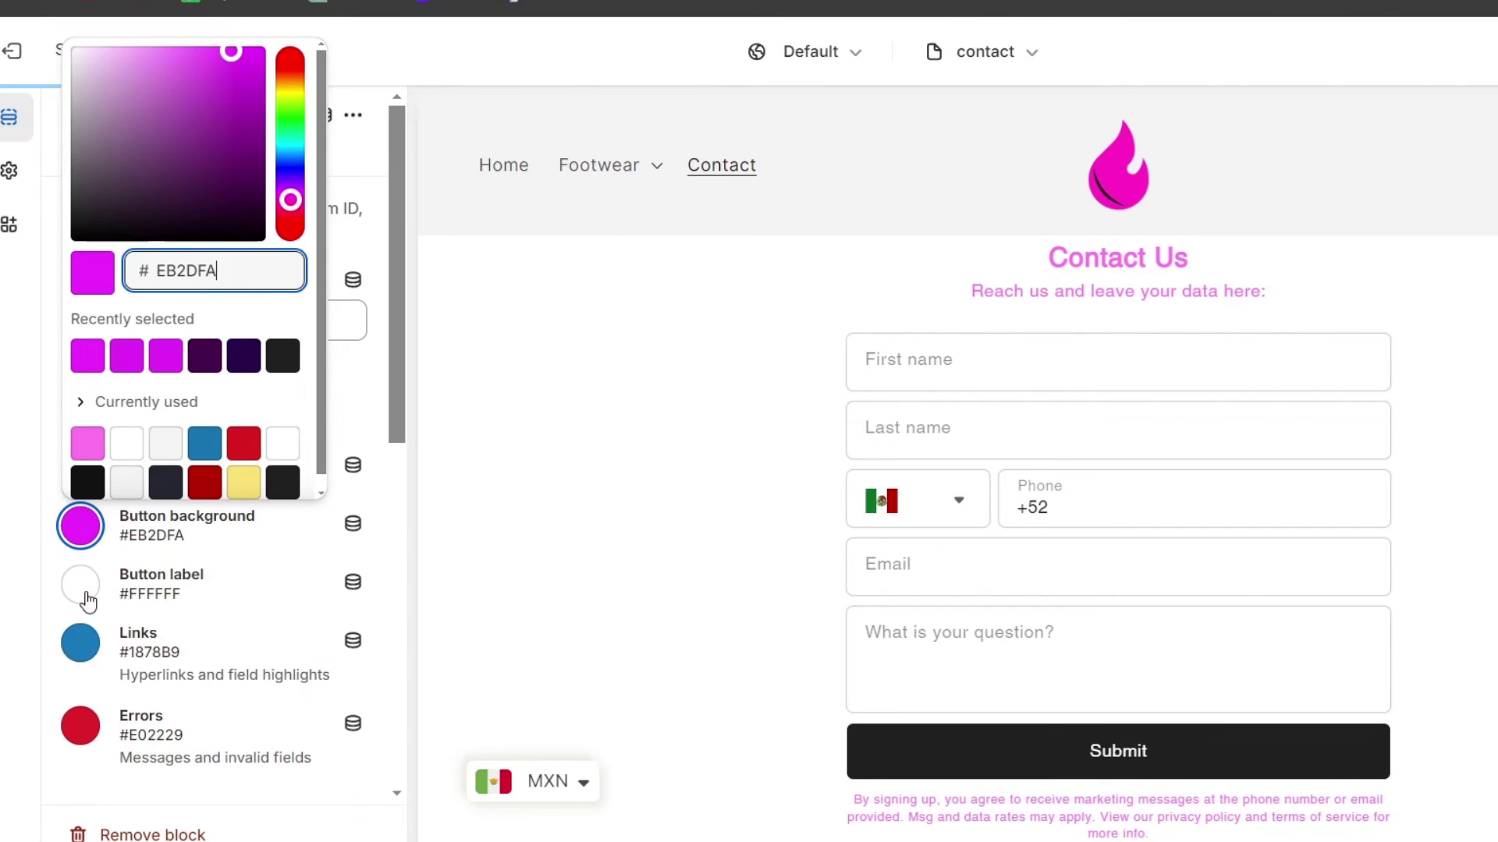
Set the button label to pink FC77ED and give the links a blue shade
left_click(80, 585)
left_click(126, 488)
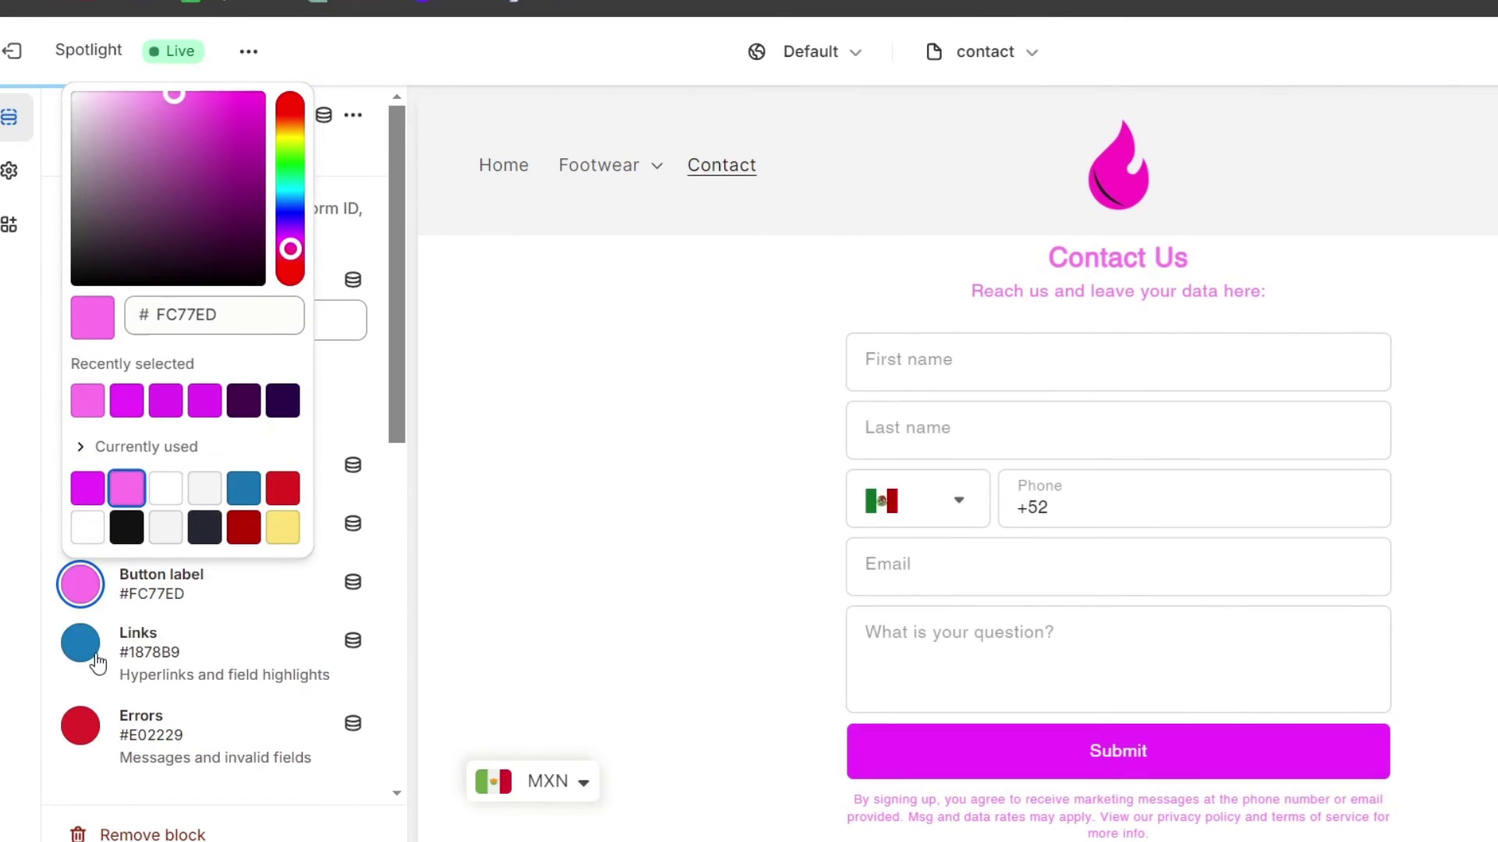
left_click(81, 641)
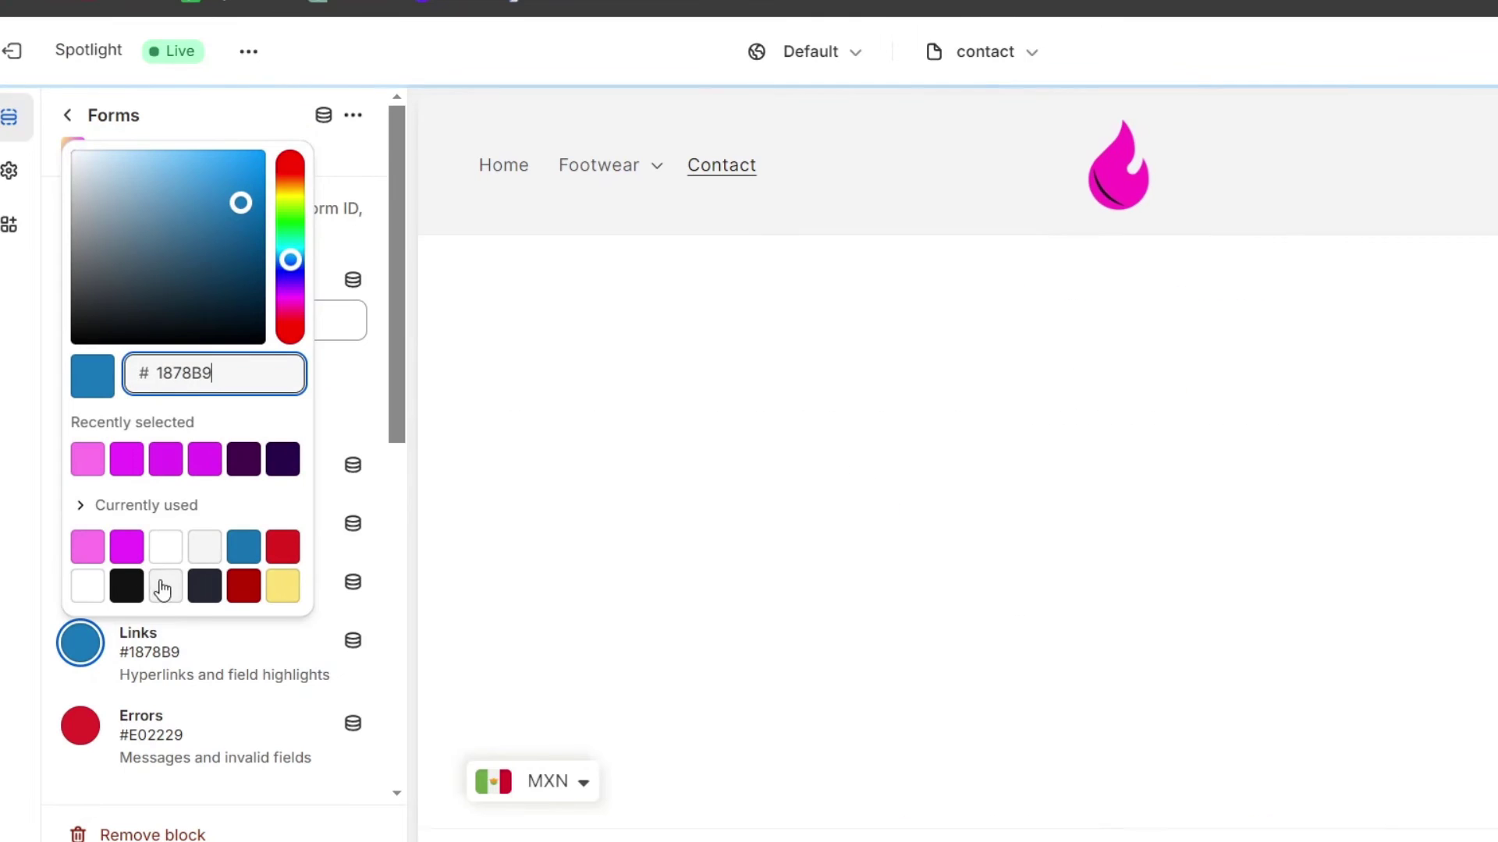
left_click(248, 545)
left_click(80, 725)
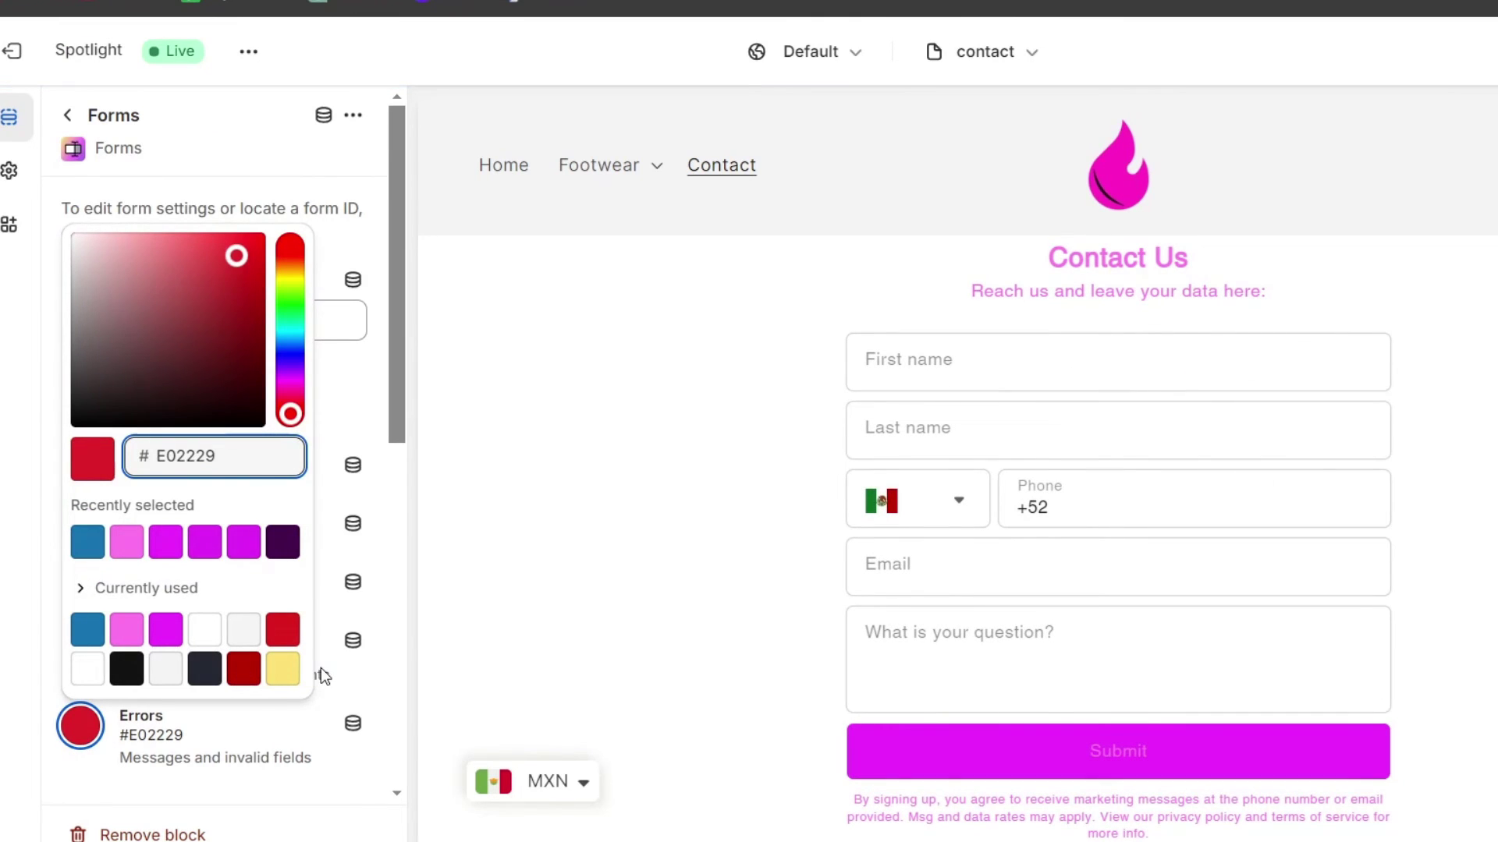
left_click(371, 685)
scroll(1236, 616, "down", 1)
scroll(1237, 616, "down", 3)
scroll(1236, 616, "up", 3)
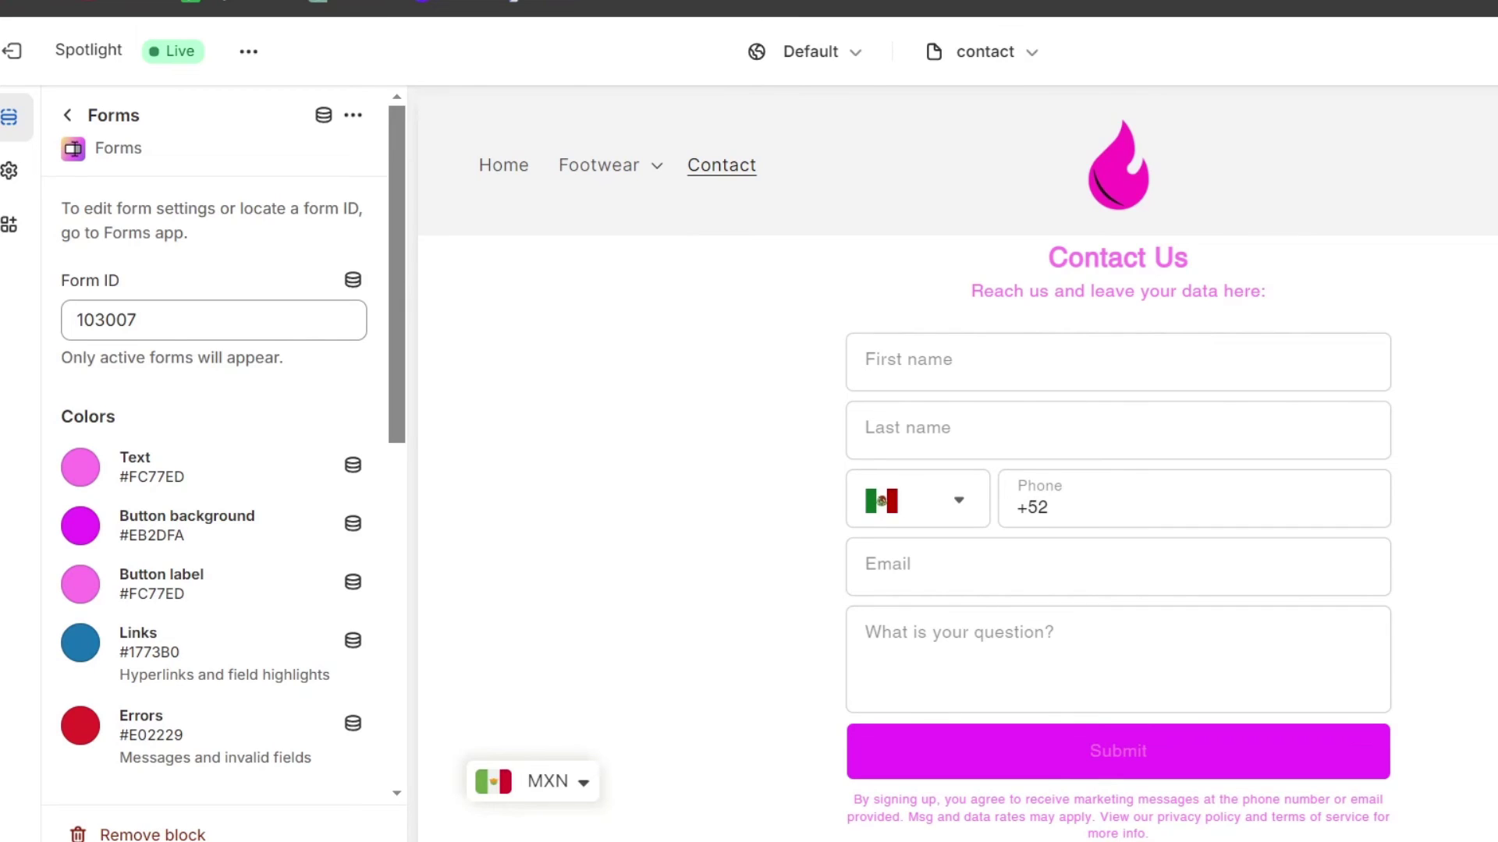
scroll(1404, 195, "down", 3)
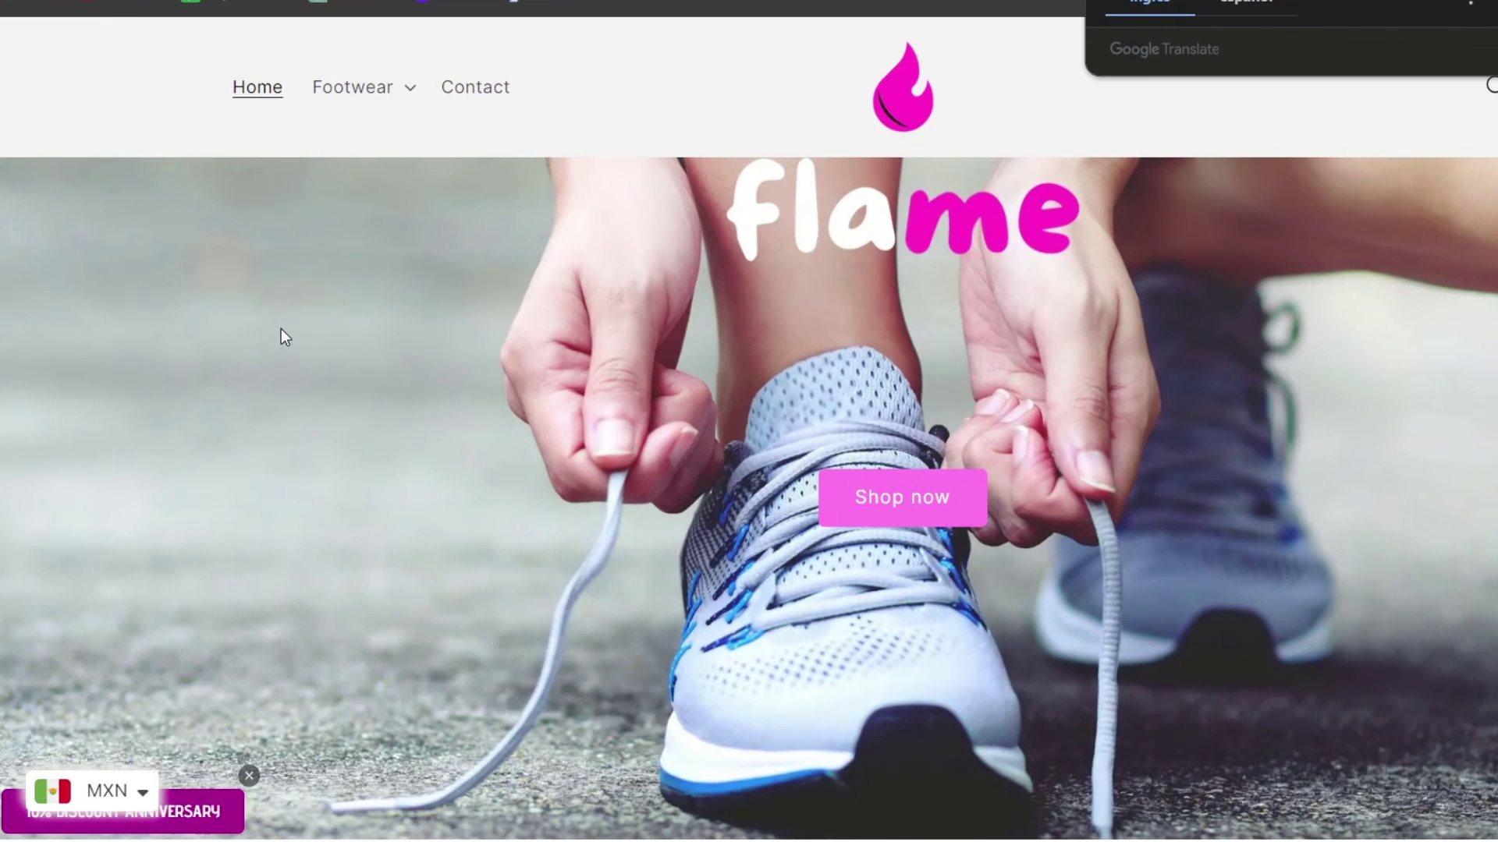
Submit a test message through the storefront Contact page form
left_click(485, 101)
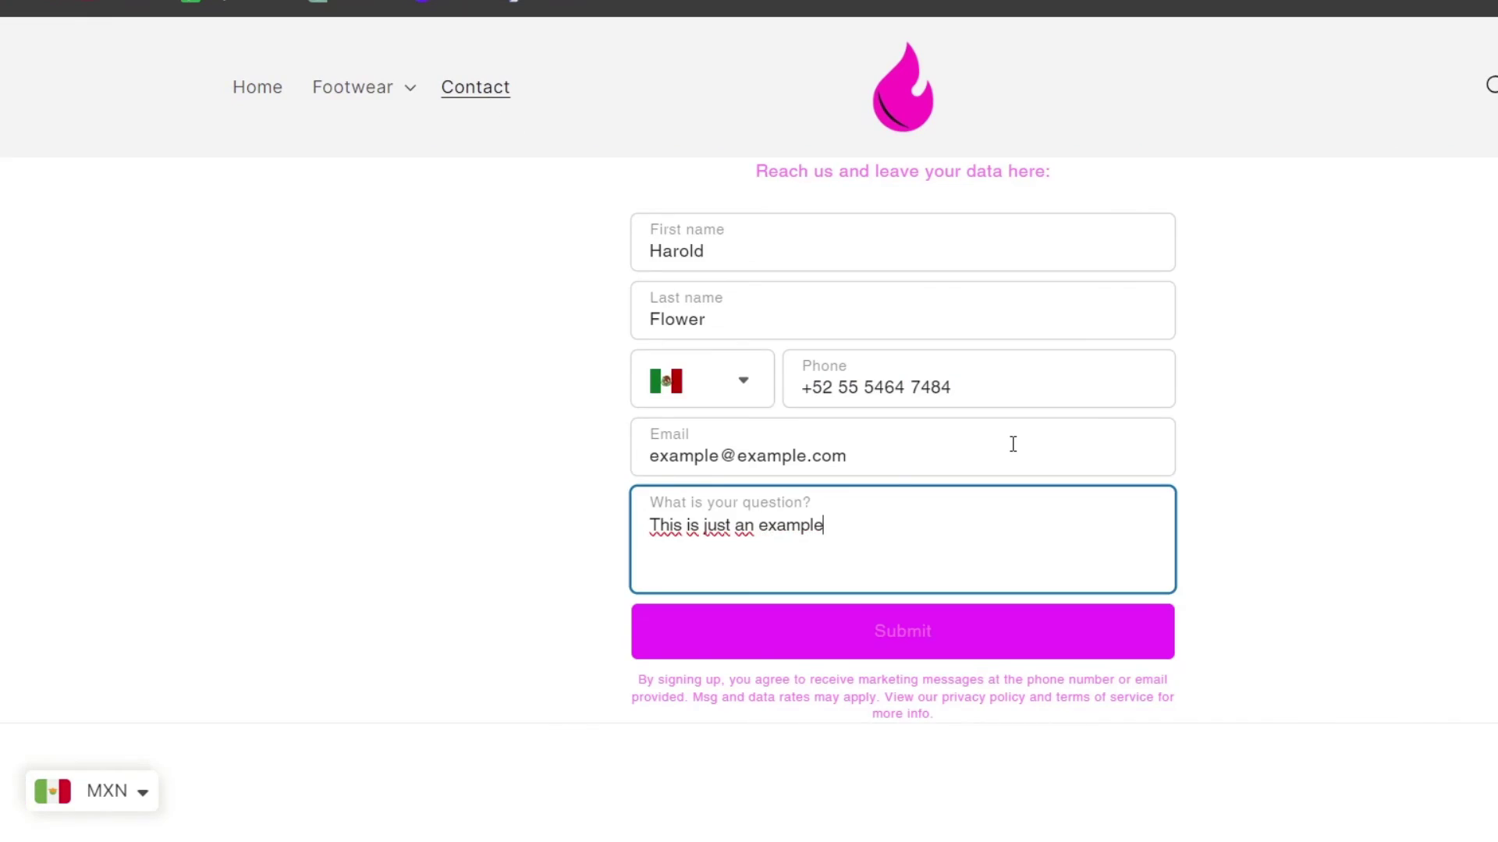
left_click(1011, 629)
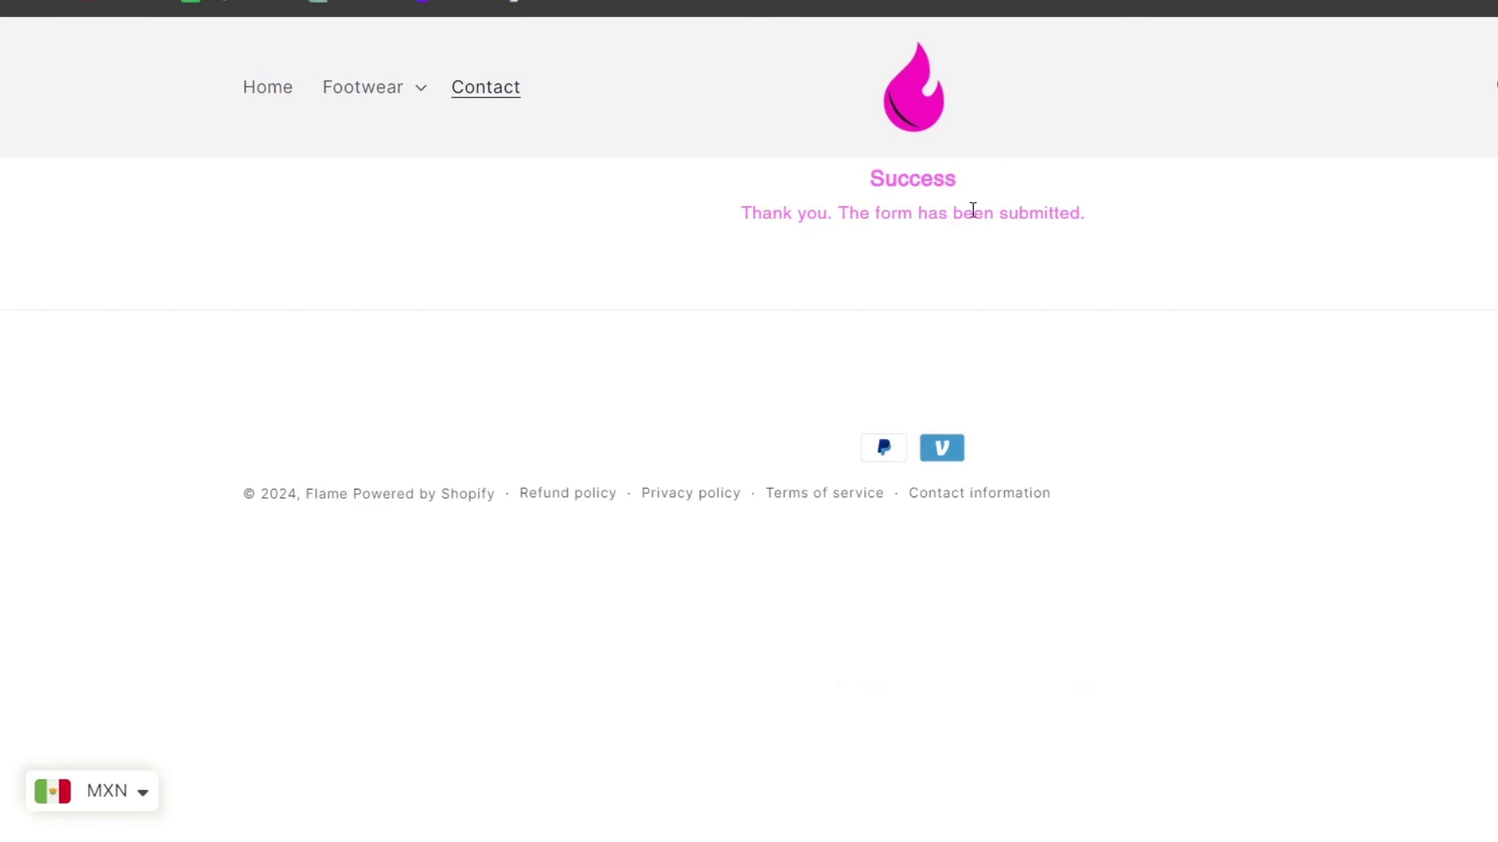
left_click_drag(836, 213, 1205, 226)
left_click(1080, 222)
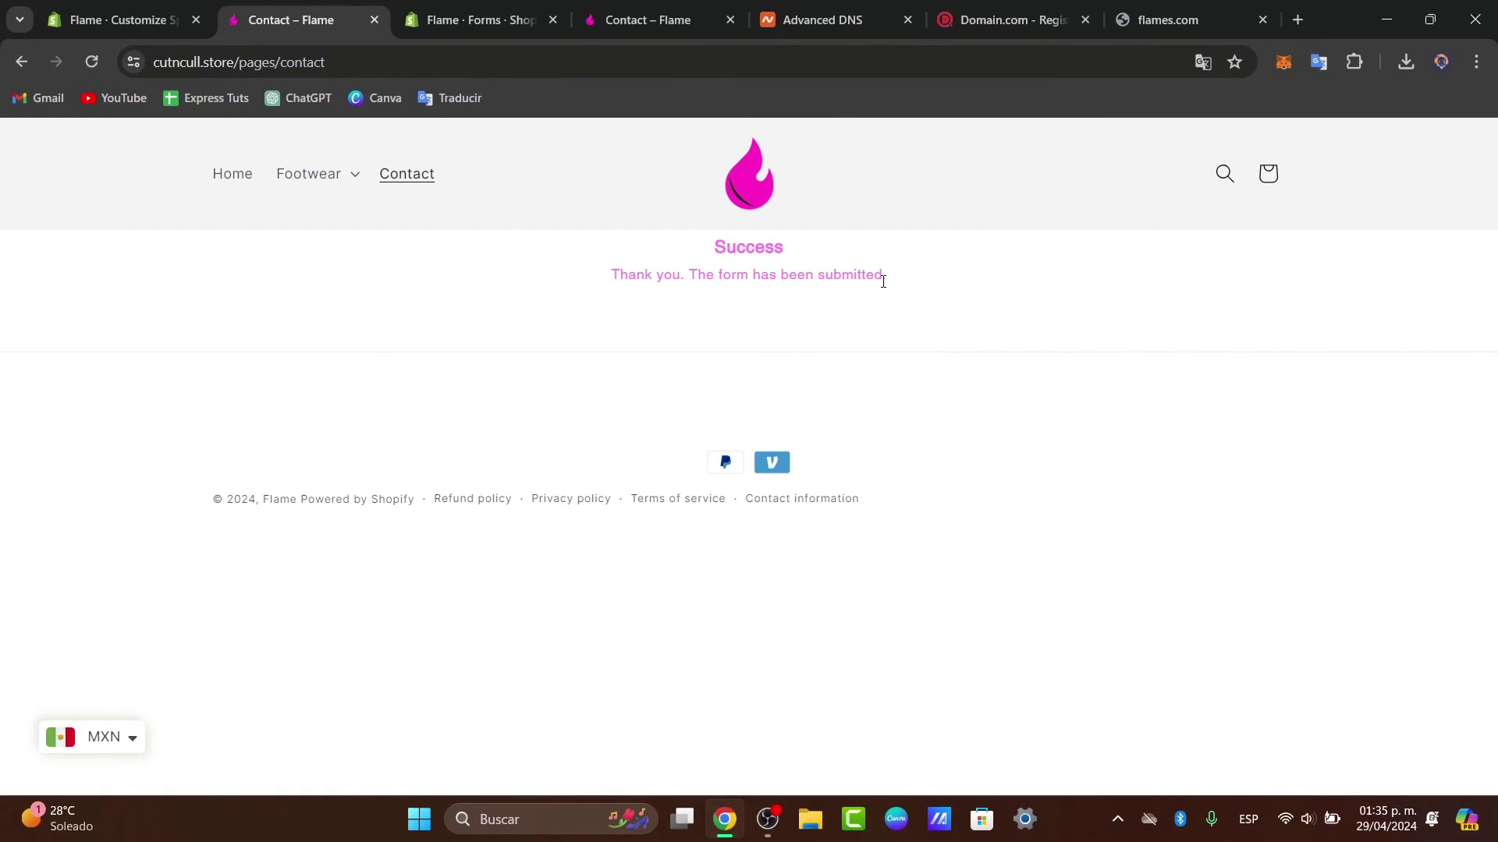
Return to the theme editor and exit to the Shopify admin
left_click(90, 7)
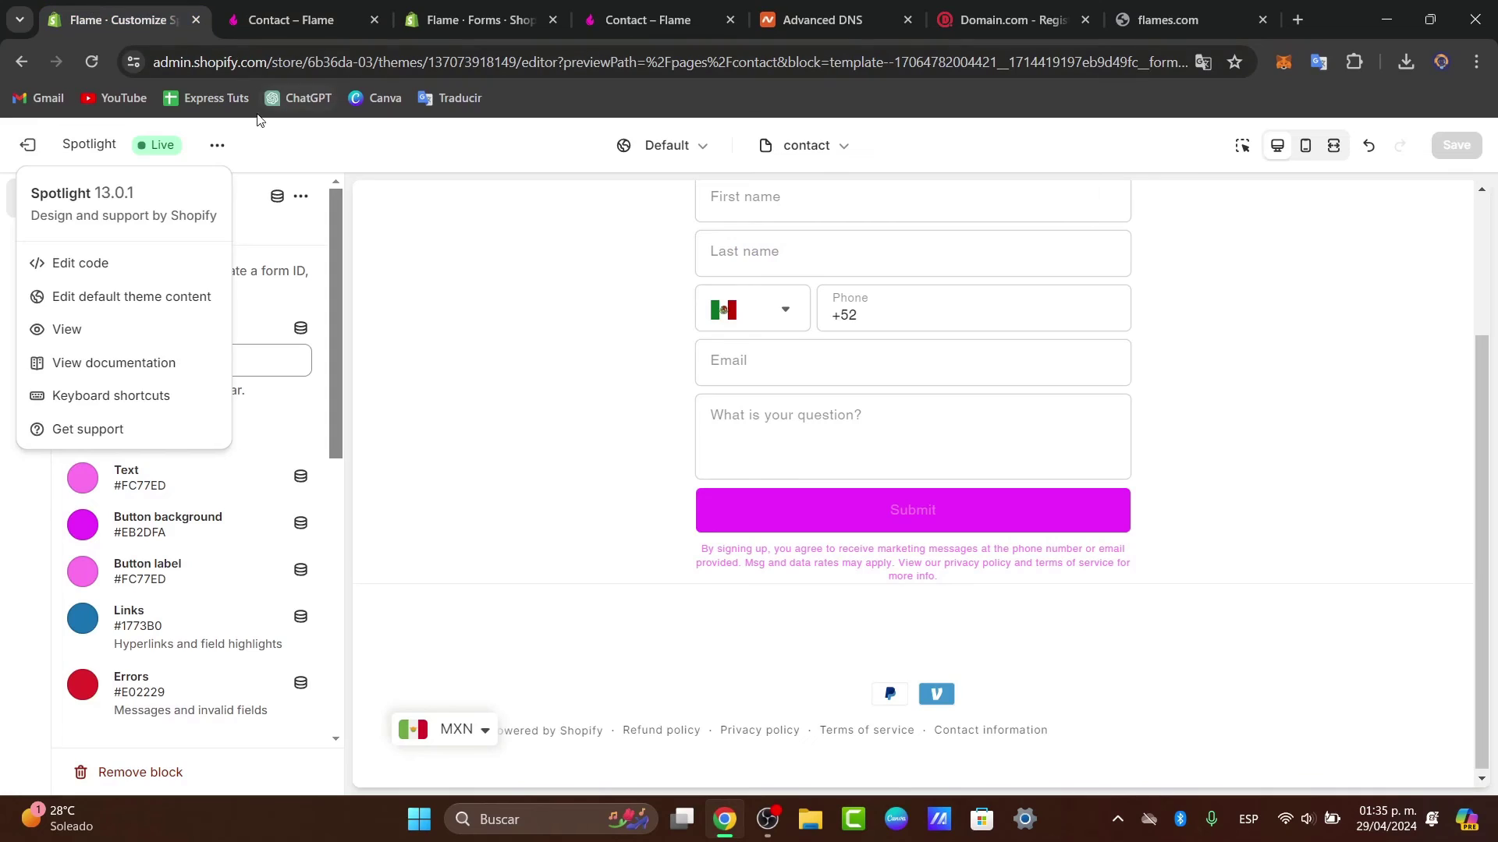
left_click(31, 145)
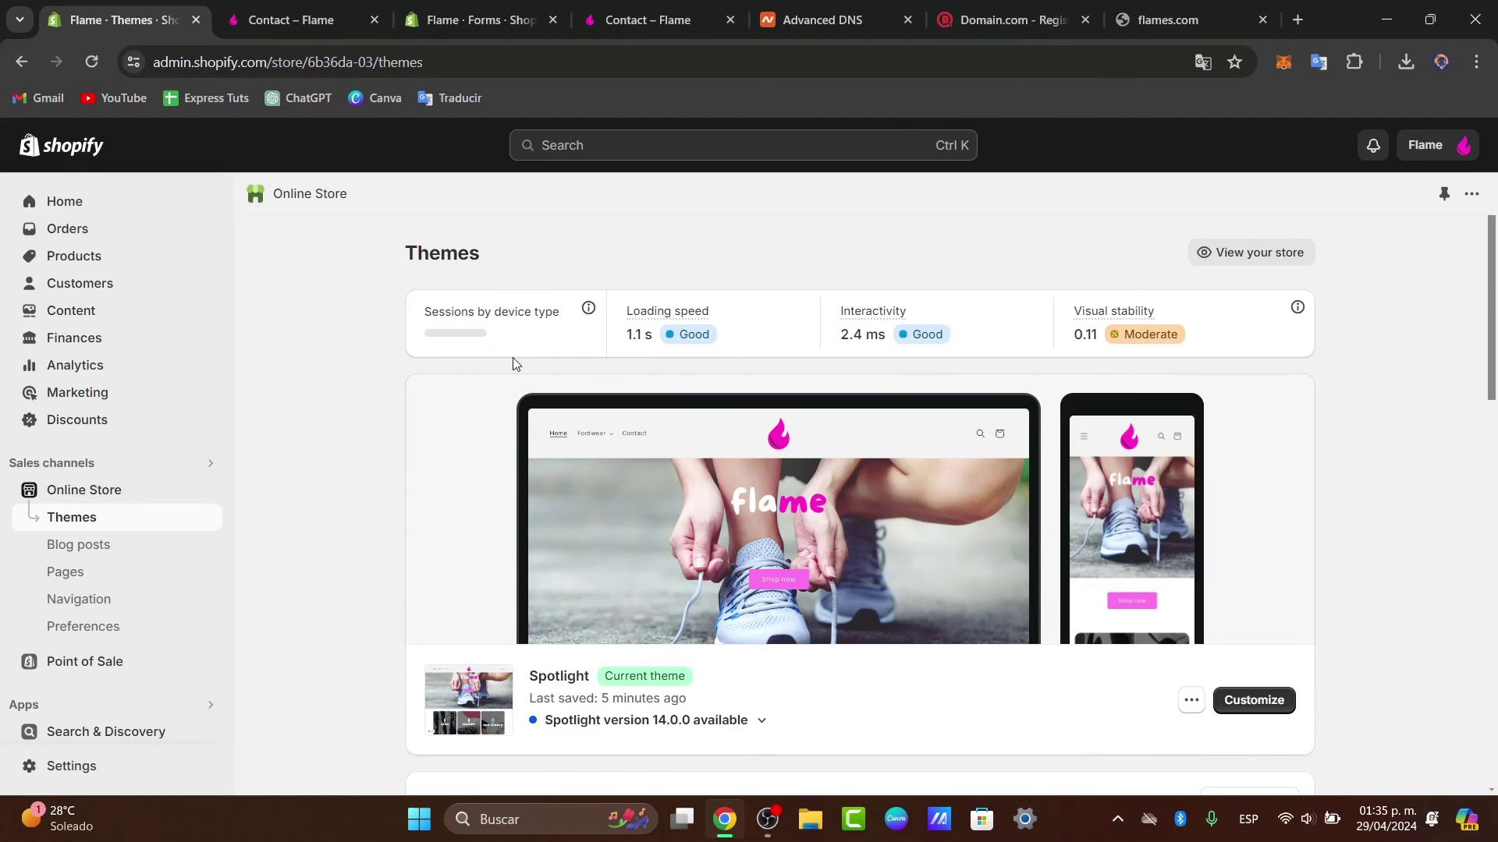
scroll(117, 702, "down", 1)
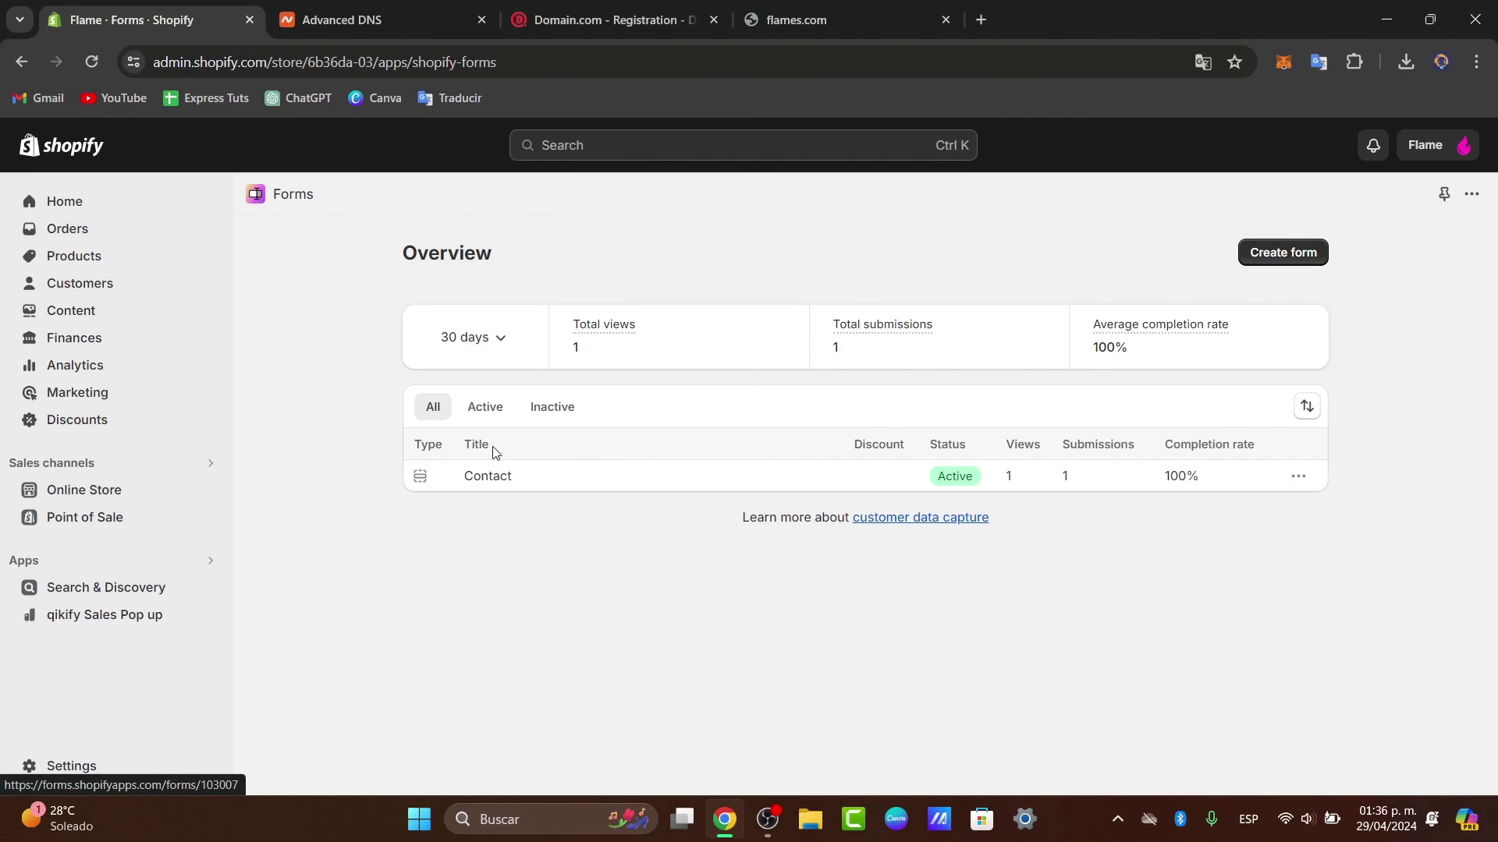
Filter the Forms overview to active forms and open the customer data capture help article
left_click(487, 405)
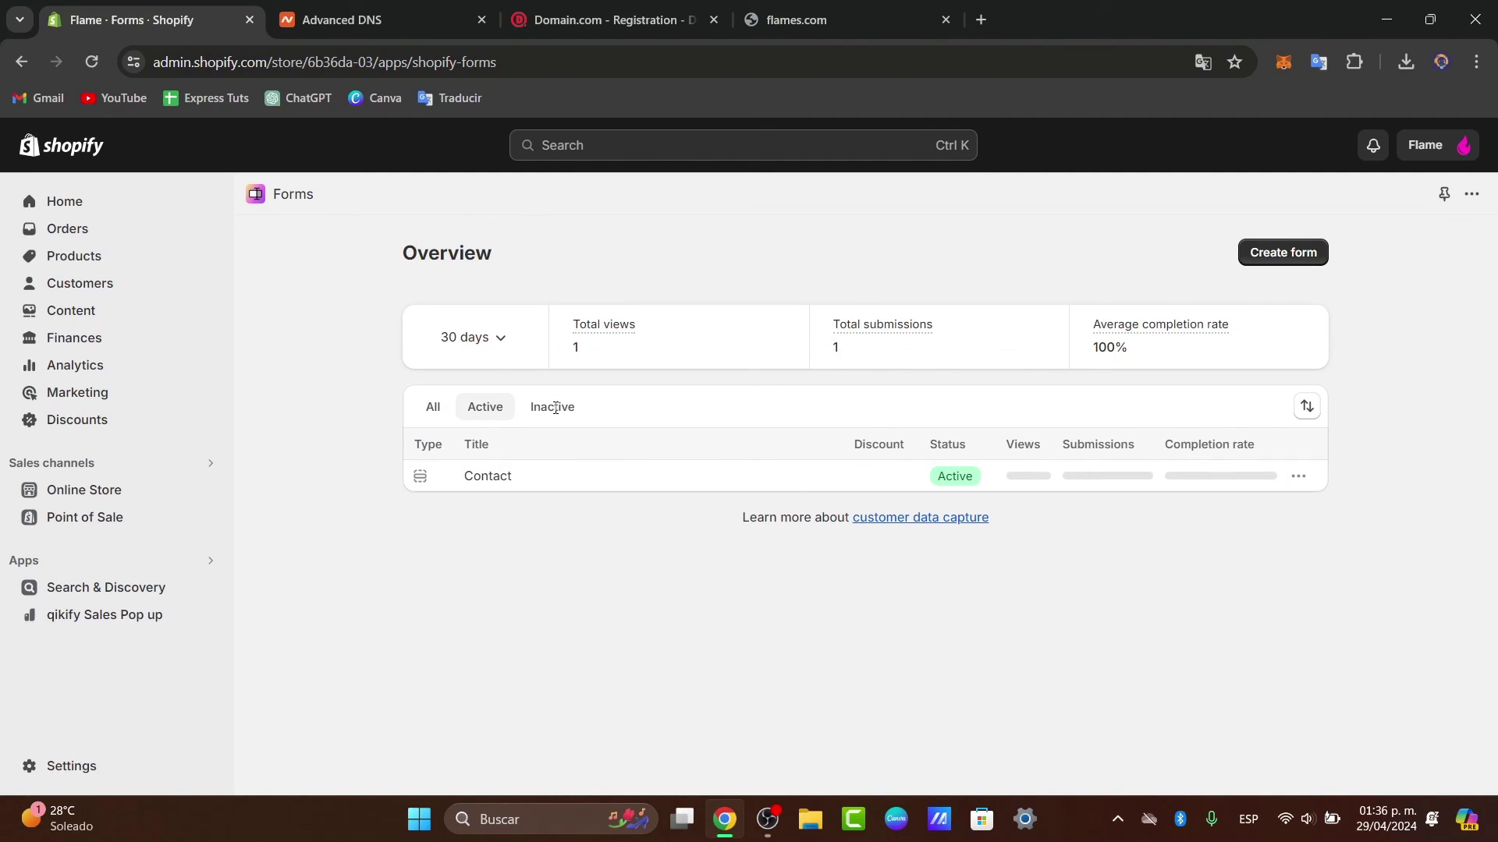
left_click(960, 519)
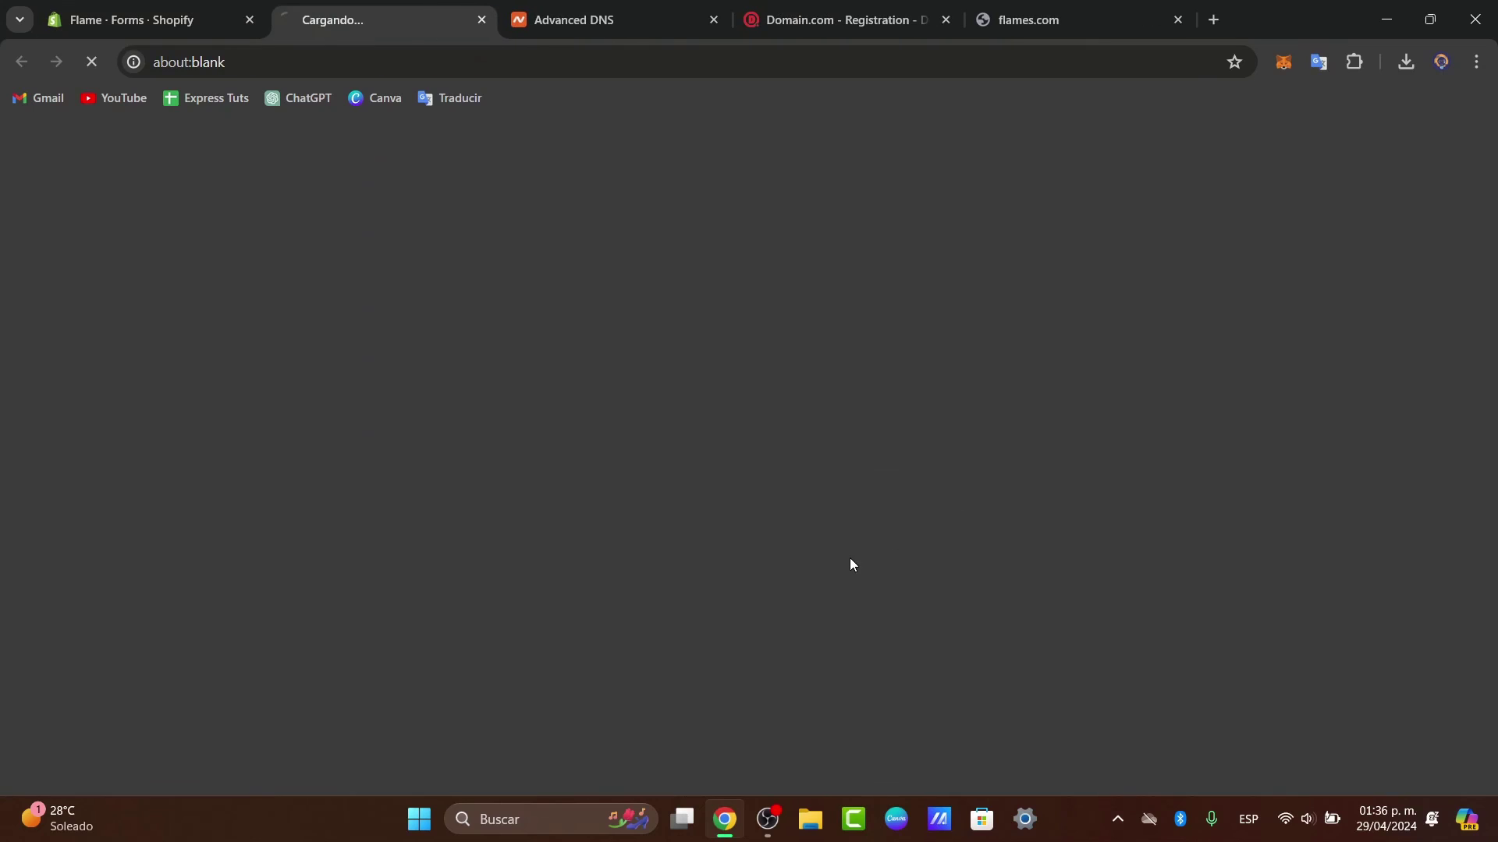
left_click(191, 6)
left_click(280, 11)
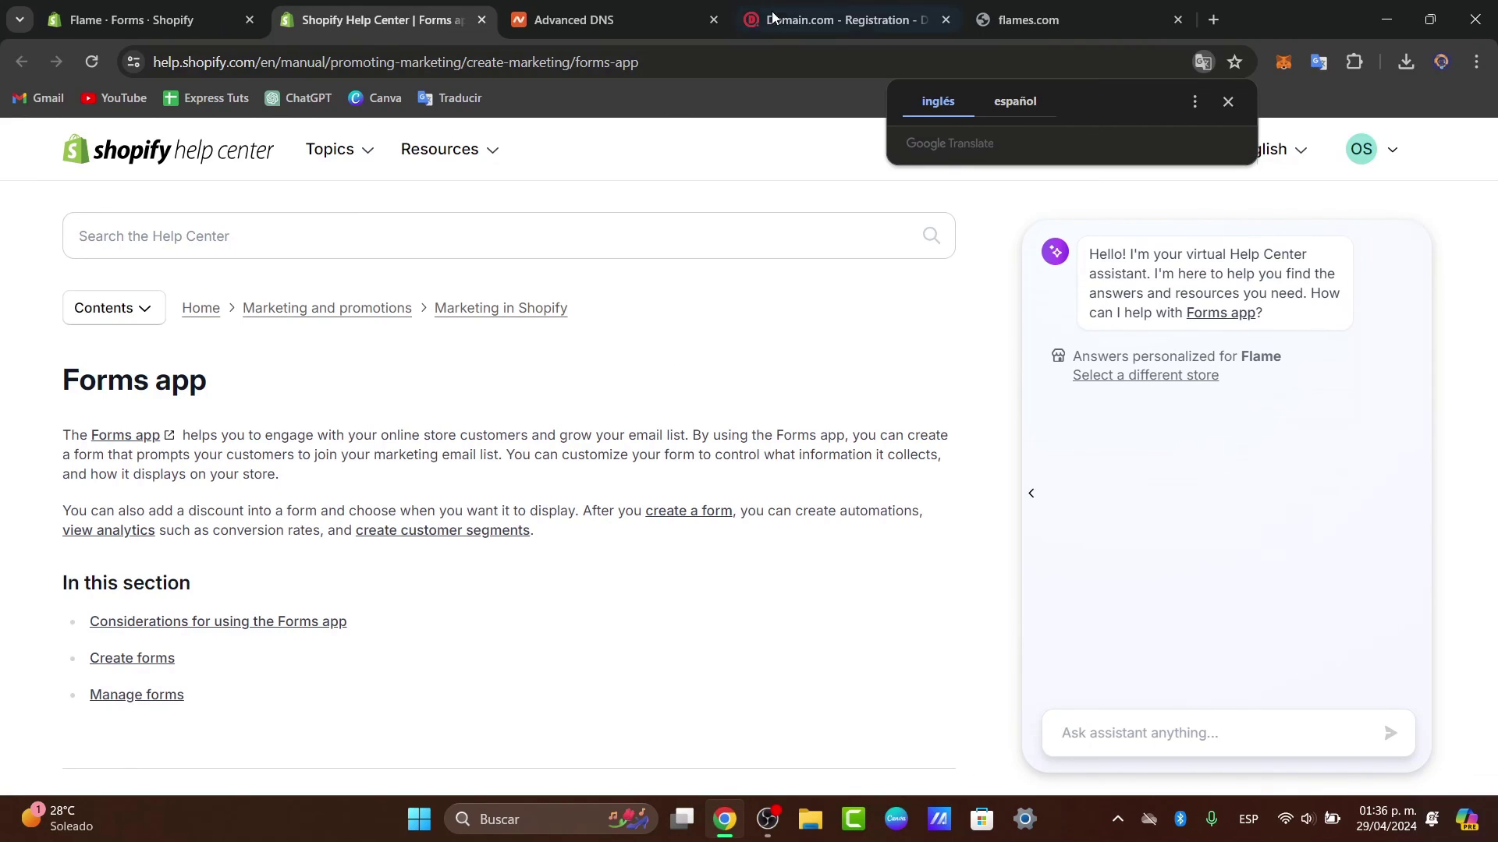
left_click(129, 16)
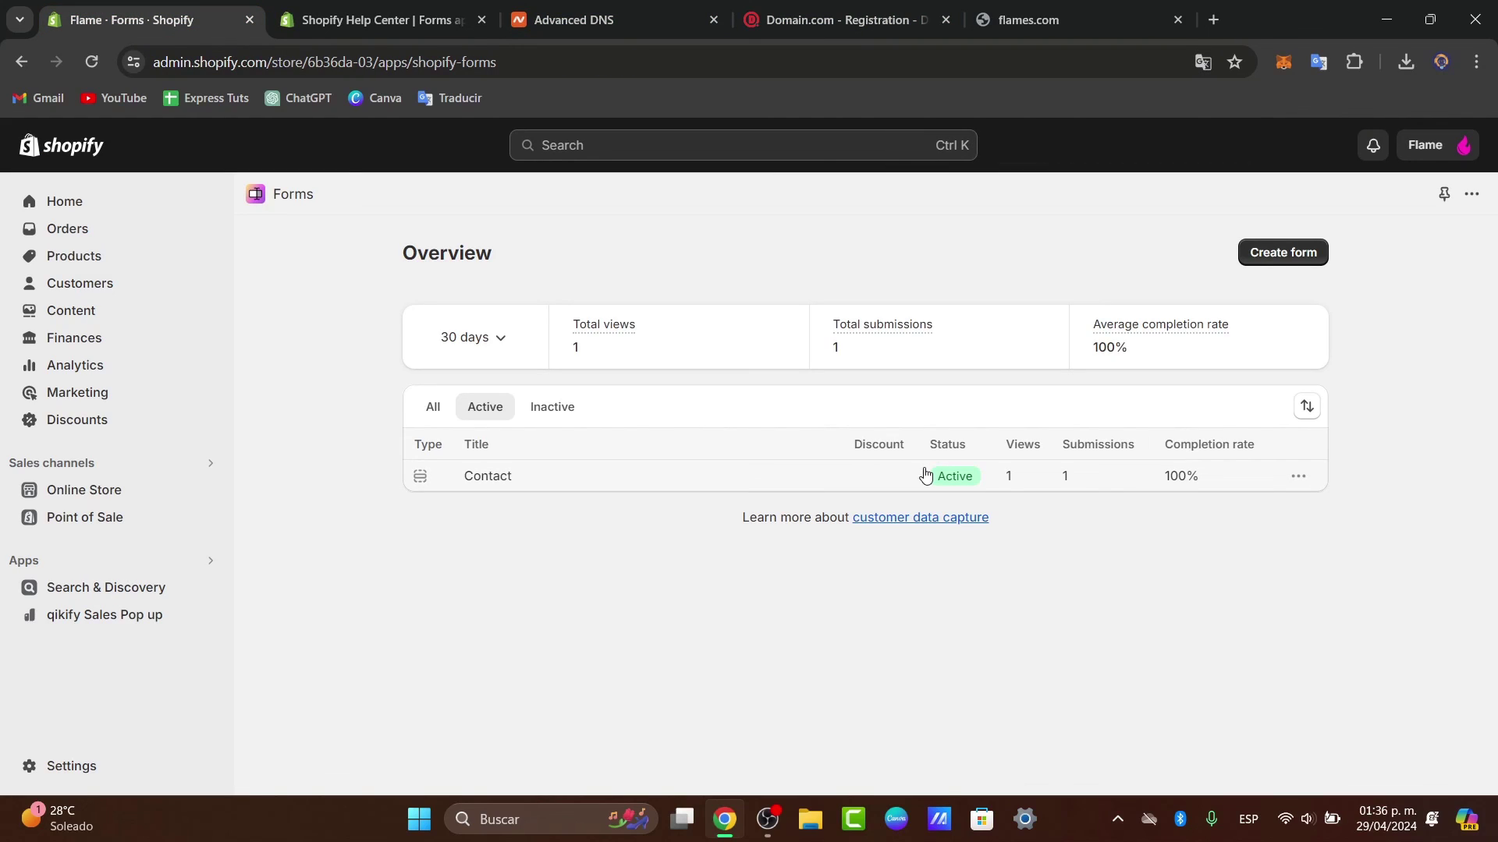